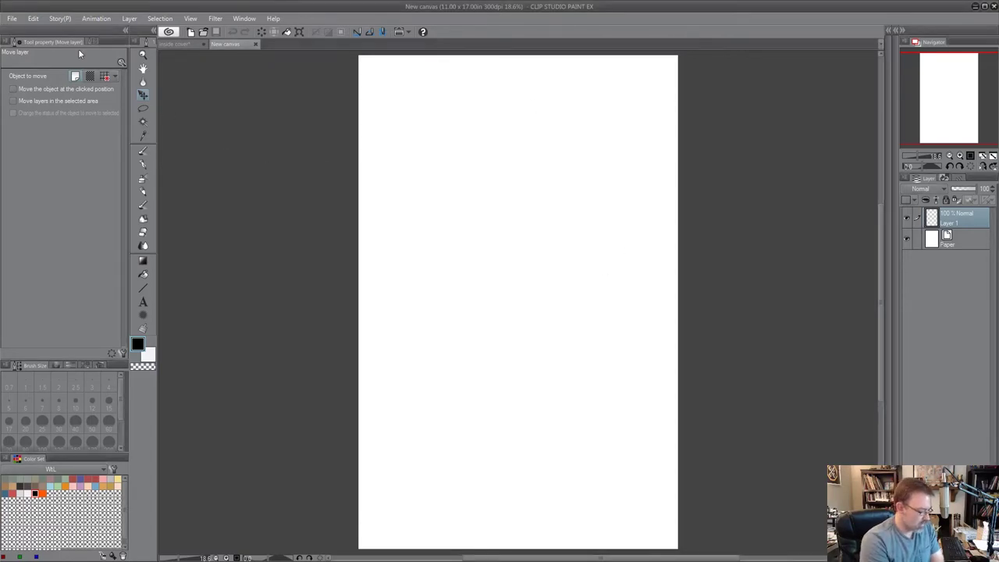
- Sketch the oval outline of a head in the canvas's upper half with the Red Real Pencil
{"action": "left_click", "coordinate": [243, 170]}
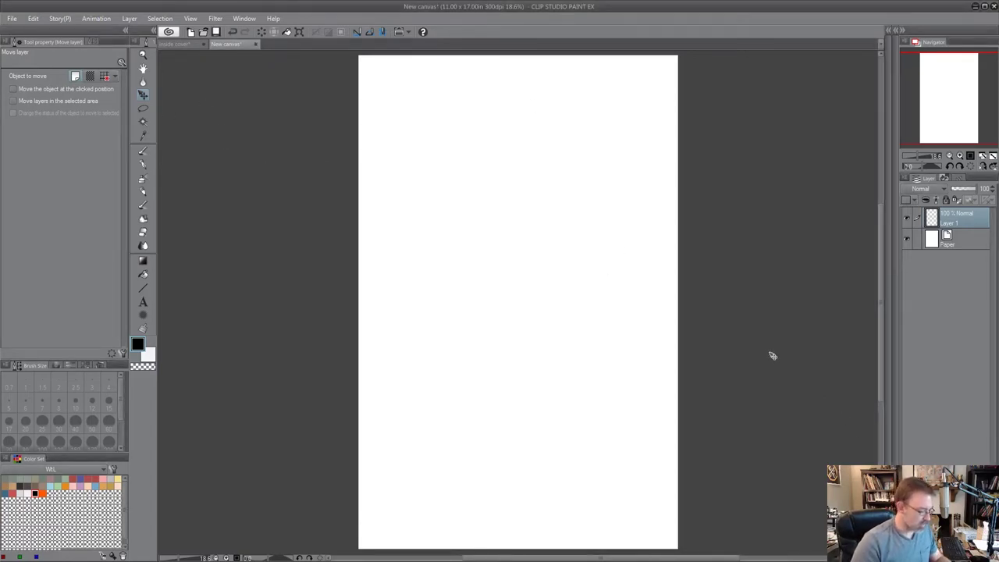
{"action": "key", "text": "p"}
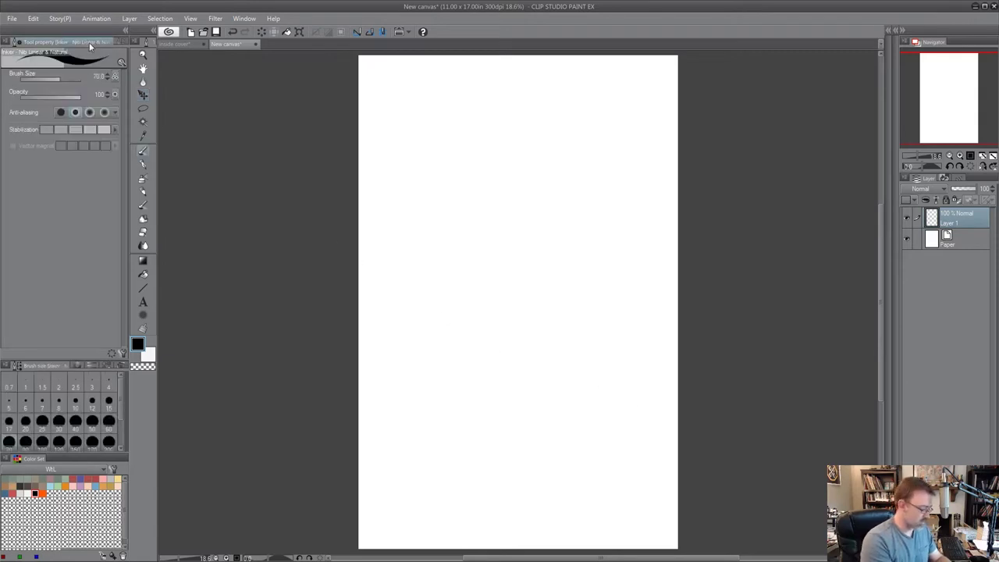
{"action": "left_click", "coordinate": [119, 44]}
{"action": "left_click", "coordinate": [95, 69]}
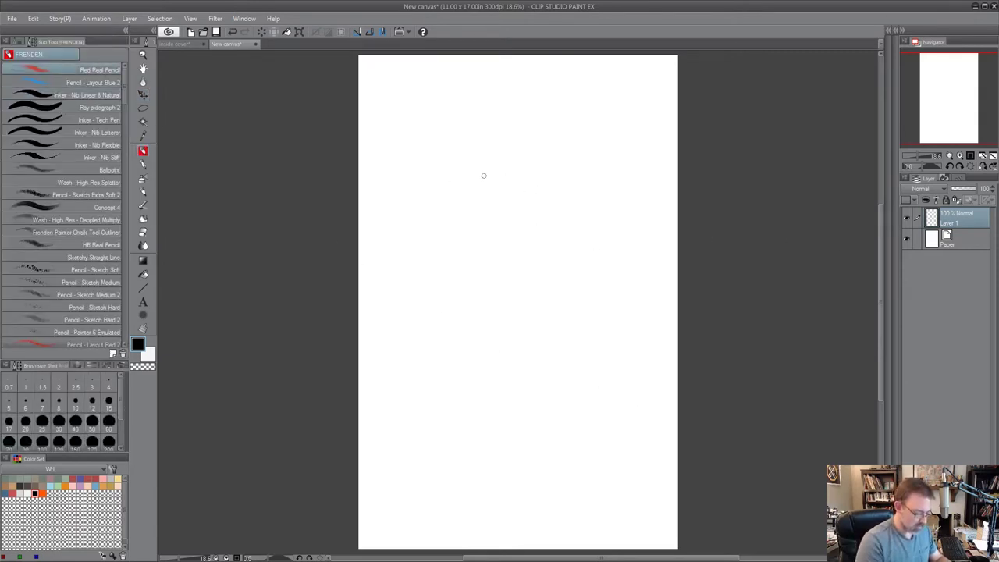
{"action": "left_click_drag", "start_coordinate": [463, 198], "coordinate": [555, 210]}
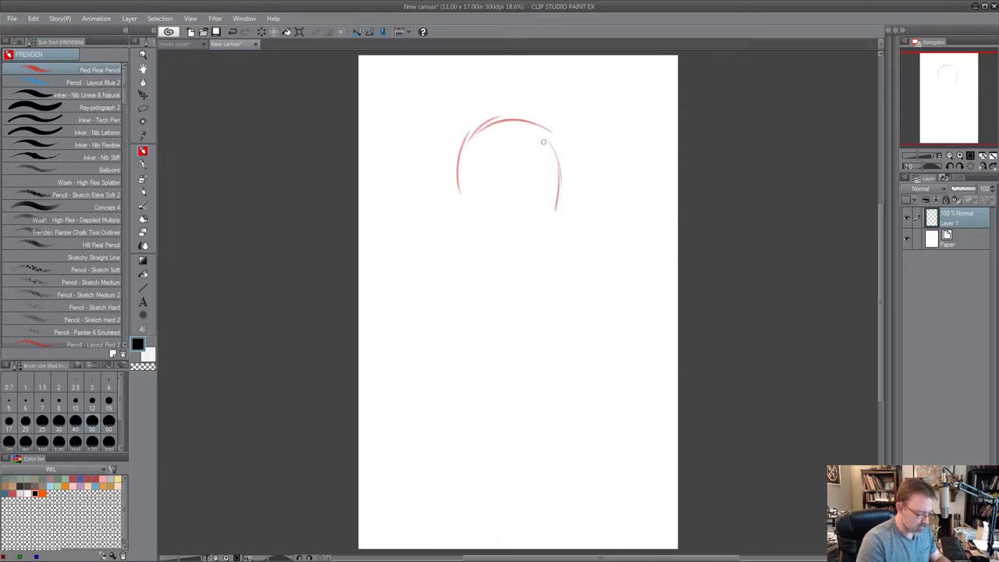
{"action": "mouse_move", "coordinate": [464, 140]}
{"action": "left_mouse_down"}
{"action": "mouse_move", "coordinate": [460, 214]}
{"action": "mouse_move", "coordinate": [476, 246]}
{"action": "mouse_move", "coordinate": [559, 247]}
{"action": "mouse_move", "coordinate": [559, 197]}
{"action": "left_mouse_up"}
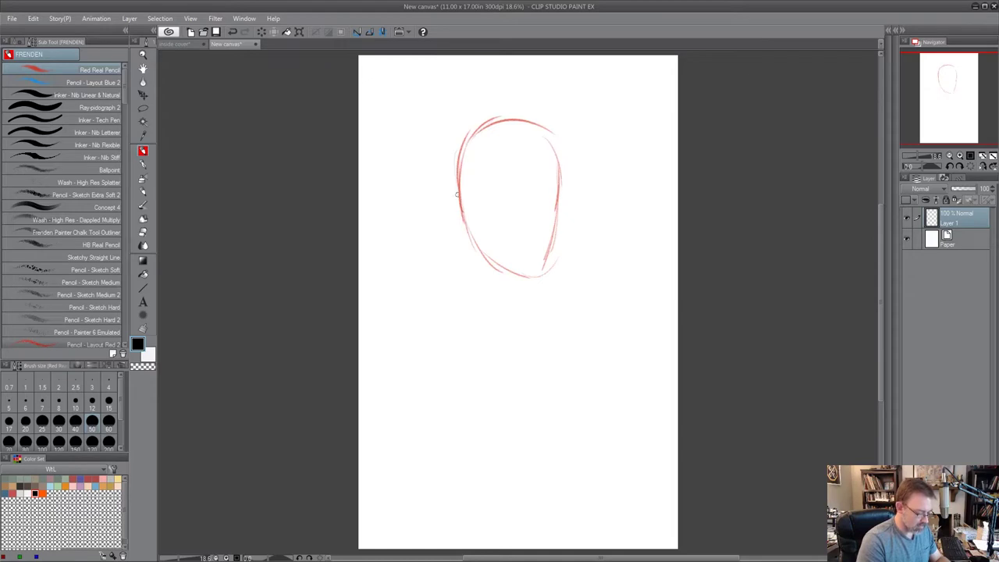
{"action": "left_click_drag", "start_coordinate": [456, 194], "coordinate": [465, 270]}
{"action": "mouse_move", "coordinate": [564, 156]}
{"action": "left_mouse_down"}
{"action": "mouse_move", "coordinate": [545, 273]}
{"action": "mouse_move", "coordinate": [566, 150]}
{"action": "left_mouse_up"}
- Sketch the lower face curve, the angular jaw and chin, and the start of the neck
{"action": "mouse_move", "coordinate": [460, 149]}
{"action": "left_mouse_down"}
{"action": "mouse_move", "coordinate": [502, 239]}
{"action": "mouse_move", "coordinate": [516, 242]}
{"action": "left_mouse_up"}
{"action": "mouse_move", "coordinate": [477, 231]}
{"action": "left_mouse_down"}
{"action": "mouse_move", "coordinate": [557, 239]}
{"action": "mouse_move", "coordinate": [557, 271]}
{"action": "left_mouse_up"}
{"action": "left_click_drag", "start_coordinate": [559, 234], "coordinate": [559, 278]}
{"action": "left_click_drag", "start_coordinate": [563, 238], "coordinate": [546, 278]}
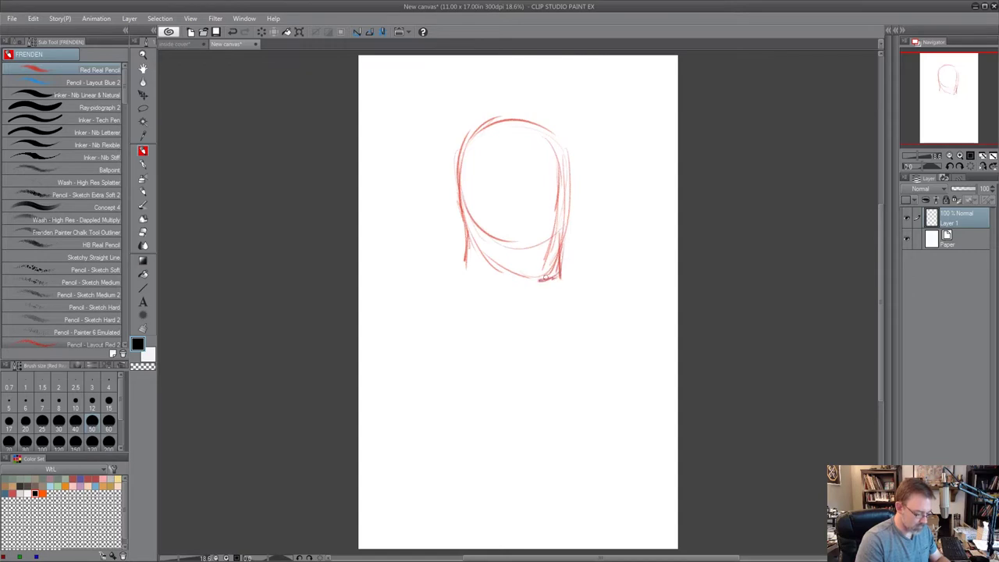
{"action": "left_click_drag", "start_coordinate": [467, 225], "coordinate": [502, 272]}
- Rough in the ear piece, then outline the visor's brow line, sides and curved lower edge across the face
{"action": "mouse_move", "coordinate": [455, 172]}
{"action": "left_mouse_down"}
{"action": "mouse_move", "coordinate": [460, 223]}
{"action": "mouse_move", "coordinate": [462, 212]}
{"action": "mouse_move", "coordinate": [524, 181]}
{"action": "mouse_move", "coordinate": [543, 182]}
{"action": "mouse_move", "coordinate": [546, 238]}
{"action": "left_mouse_up"}
{"action": "mouse_move", "coordinate": [551, 175]}
{"action": "left_mouse_down"}
{"action": "mouse_move", "coordinate": [551, 234]}
{"action": "mouse_move", "coordinate": [550, 195]}
{"action": "left_mouse_up"}
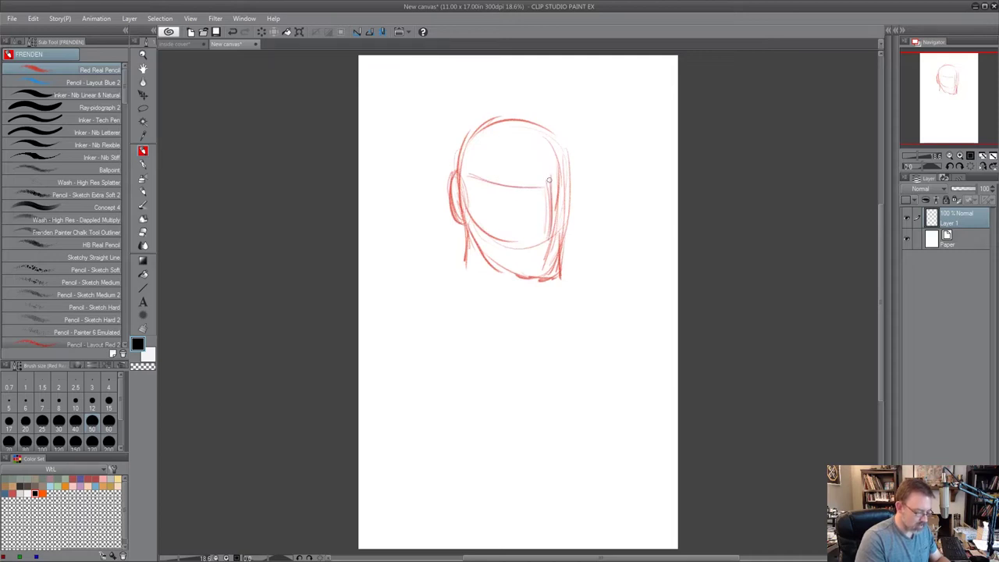
{"action": "left_click_drag", "start_coordinate": [465, 218], "coordinate": [515, 240]}
{"action": "mouse_move", "coordinate": [460, 181]}
{"action": "left_mouse_down"}
{"action": "mouse_move", "coordinate": [470, 226]}
{"action": "mouse_move", "coordinate": [545, 187]}
{"action": "mouse_move", "coordinate": [548, 221]}
{"action": "left_mouse_up"}
{"action": "left_click_drag", "start_coordinate": [552, 195], "coordinate": [553, 236]}
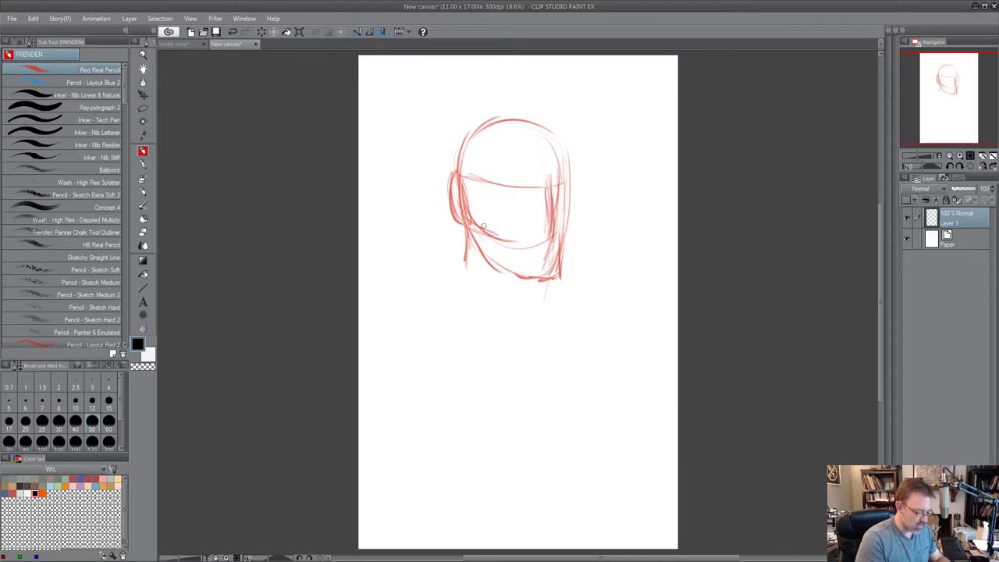
{"action": "left_click_drag", "start_coordinate": [485, 231], "coordinate": [551, 247]}
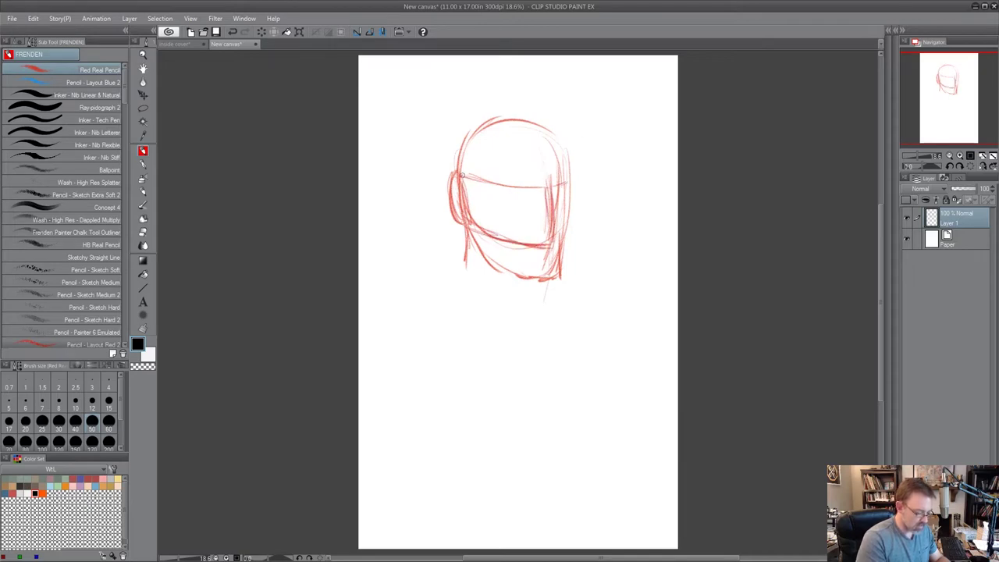
- Wrap the visor's upper edge around the far side of the head and darken the ear piece
{"action": "left_click_drag", "start_coordinate": [461, 176], "coordinate": [555, 186]}
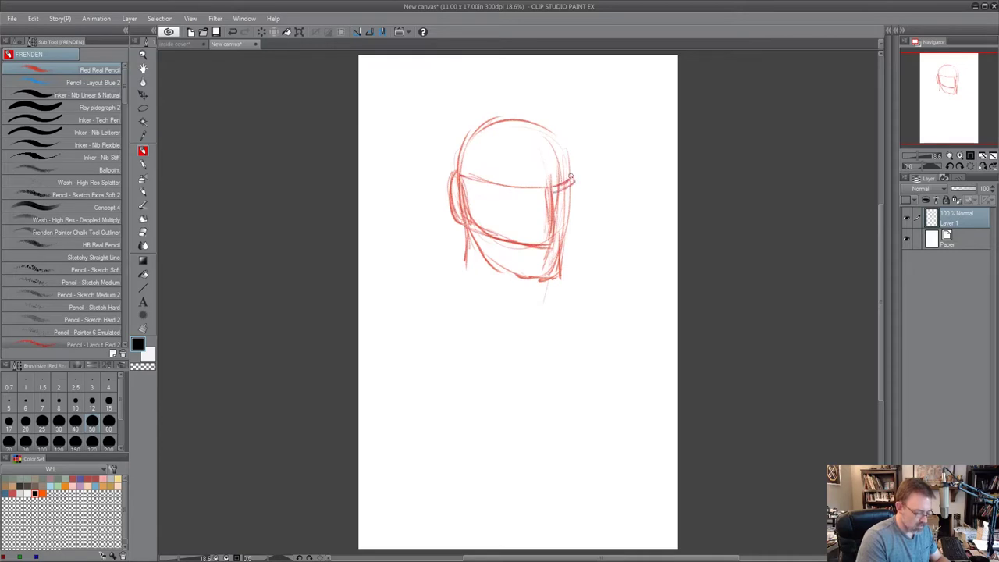
{"action": "left_click_drag", "start_coordinate": [575, 185], "coordinate": [576, 211]}
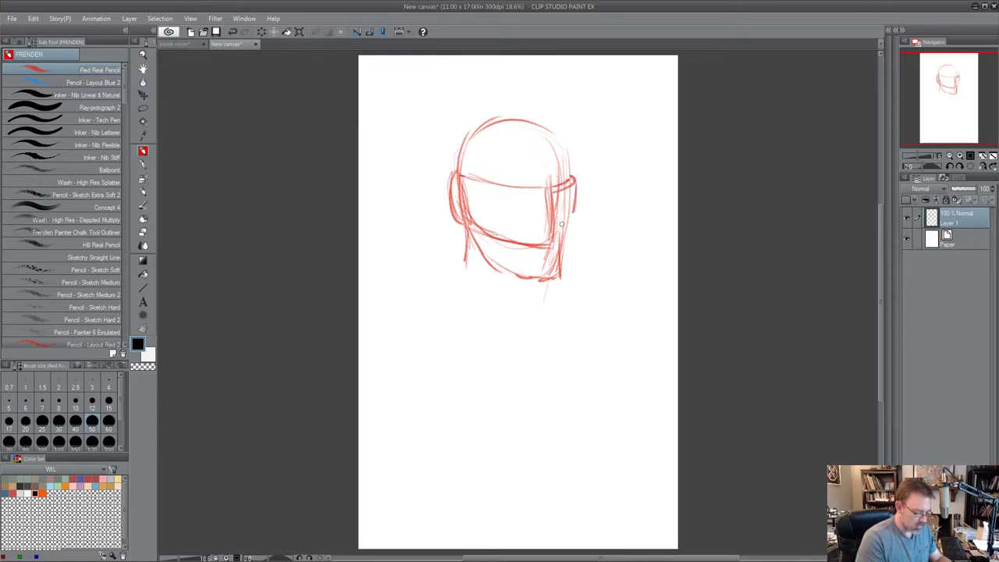
{"action": "left_click_drag", "start_coordinate": [456, 174], "coordinate": [468, 227]}
{"action": "left_click_drag", "start_coordinate": [453, 184], "coordinate": [457, 220]}
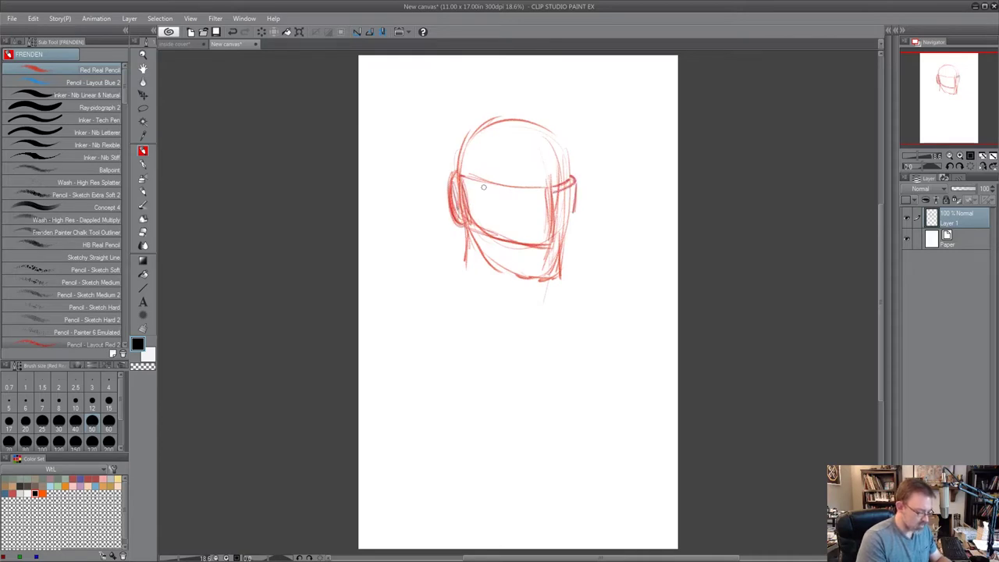
- Reinforce the visor's lower edge, double its upper edge, and strengthen its far side
{"action": "key", "text": "r"}
{"action": "left_click_drag", "start_coordinate": [714, 362], "coordinate": [603, 488]}
{"action": "left_click_drag", "start_coordinate": [550, 206], "coordinate": [562, 284]}
{"action": "left_click_drag", "start_coordinate": [548, 211], "coordinate": [574, 288]}
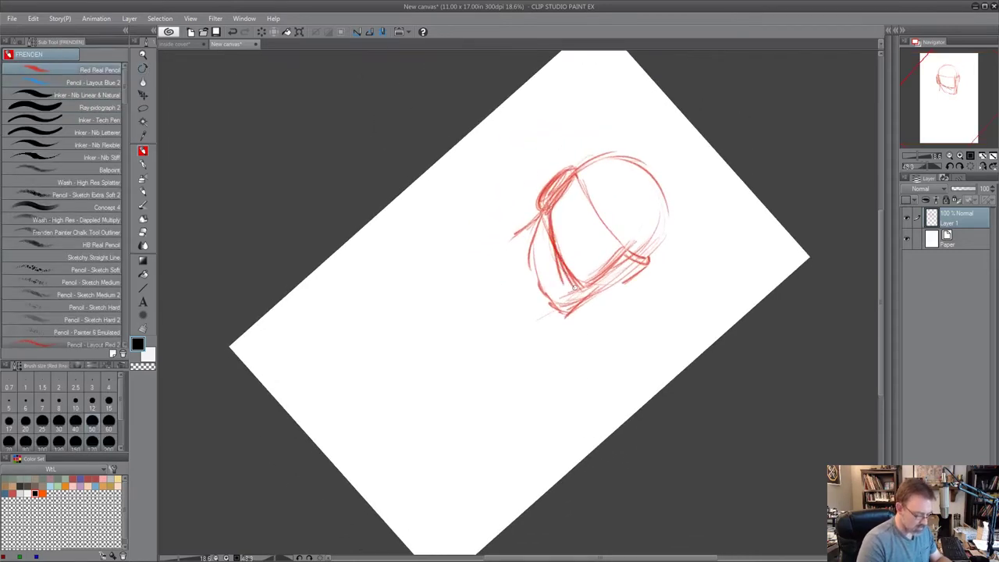
{"action": "left_click_drag", "start_coordinate": [576, 185], "coordinate": [616, 251]}
{"action": "key", "text": "r"}
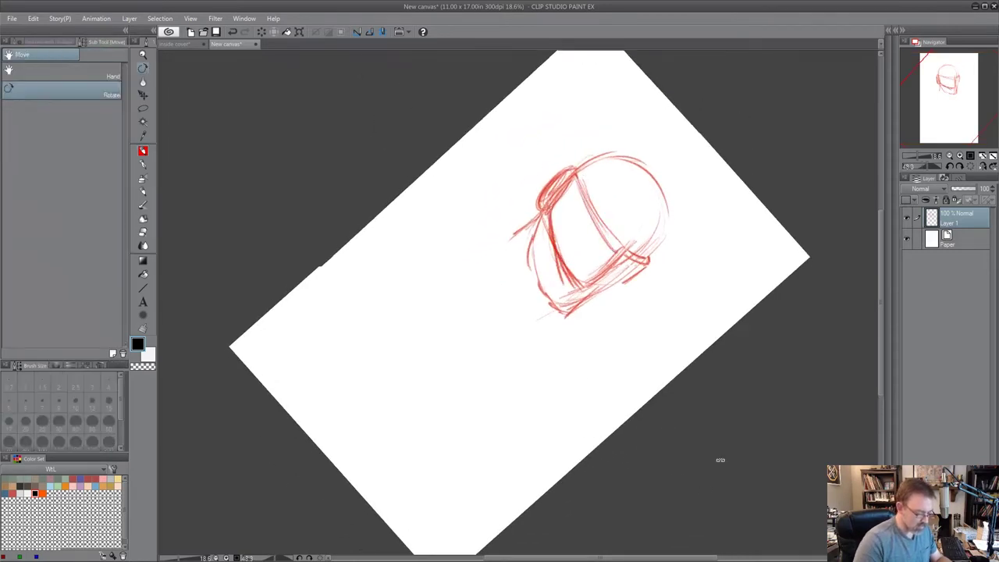
{"action": "left_click_drag", "start_coordinate": [718, 457], "coordinate": [633, 166]}
{"action": "key", "text": "p"}
{"action": "left_click_drag", "start_coordinate": [487, 184], "coordinate": [520, 238]}
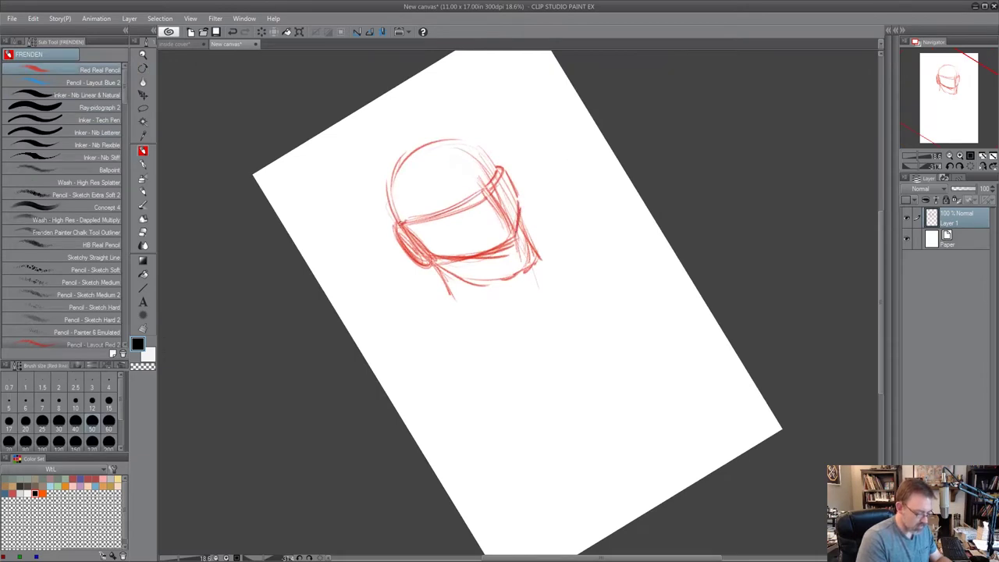
- Draw three parallel slat lines across the front of the visor
{"action": "key", "text": "r"}
{"action": "left_click_drag", "start_coordinate": [341, 335], "coordinate": [359, 388]}
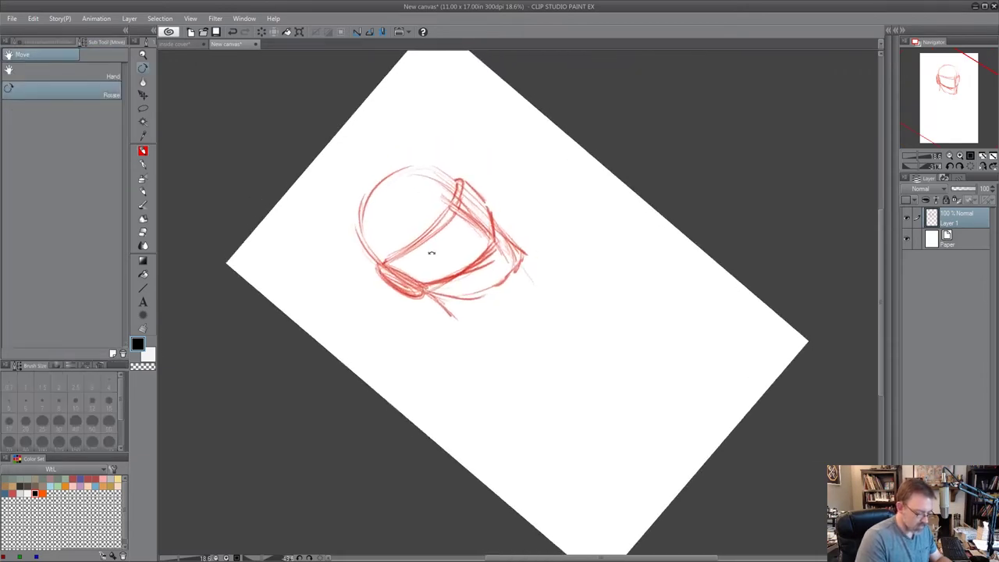
{"action": "key", "text": "p"}
{"action": "left_click_drag", "start_coordinate": [406, 264], "coordinate": [446, 237]}
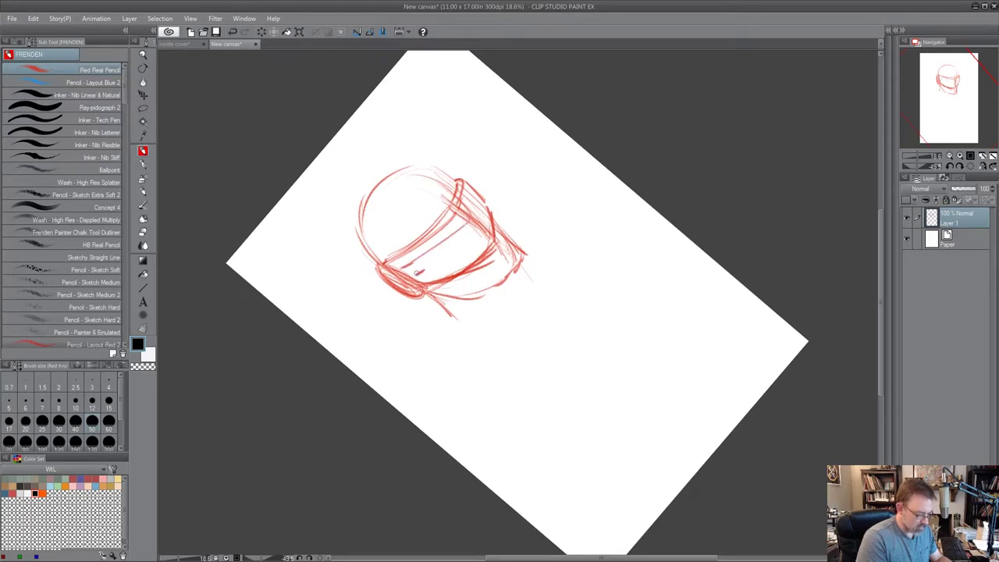
{"action": "left_click_drag", "start_coordinate": [418, 272], "coordinate": [475, 232]}
{"action": "left_click_drag", "start_coordinate": [422, 278], "coordinate": [485, 238]}
- Continue the visor's slat lines around its narrow far side
{"action": "key", "text": "r"}
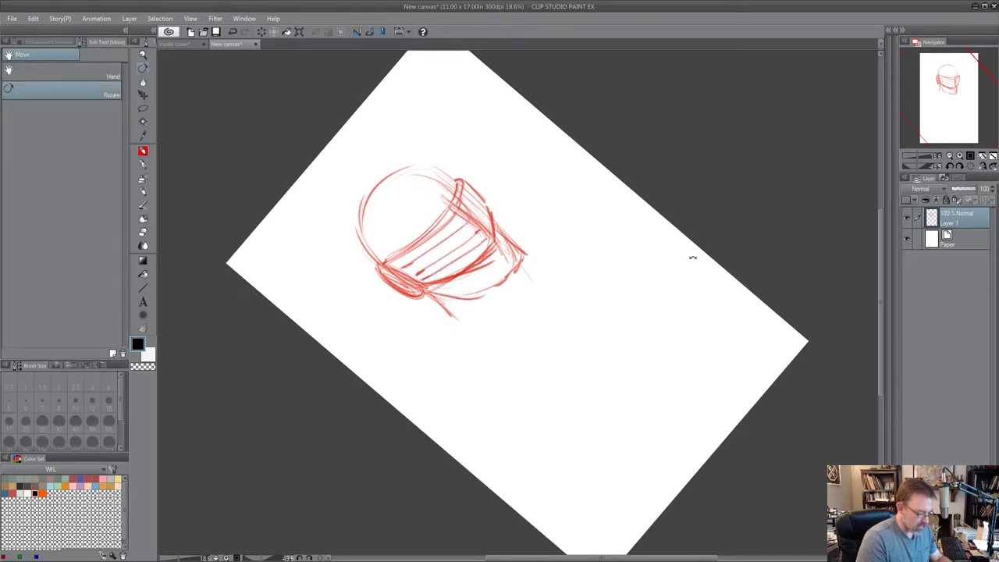
{"action": "left_click_drag", "start_coordinate": [692, 256], "coordinate": [620, 278]}
{"action": "key", "text": "p"}
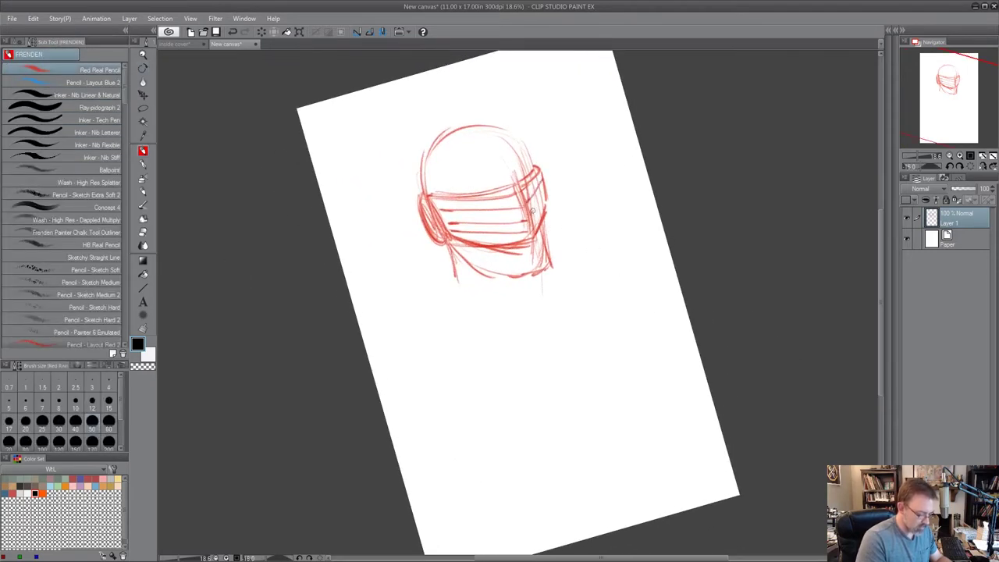
{"action": "left_click_drag", "start_coordinate": [536, 209], "coordinate": [546, 186]}
{"action": "left_click_drag", "start_coordinate": [532, 227], "coordinate": [545, 198]}
- Darken and refine the head's back edge, crown and far temple above the visor
{"action": "key", "text": "r"}
{"action": "left_click_drag", "start_coordinate": [724, 255], "coordinate": [728, 339]}
{"action": "key", "text": "p"}
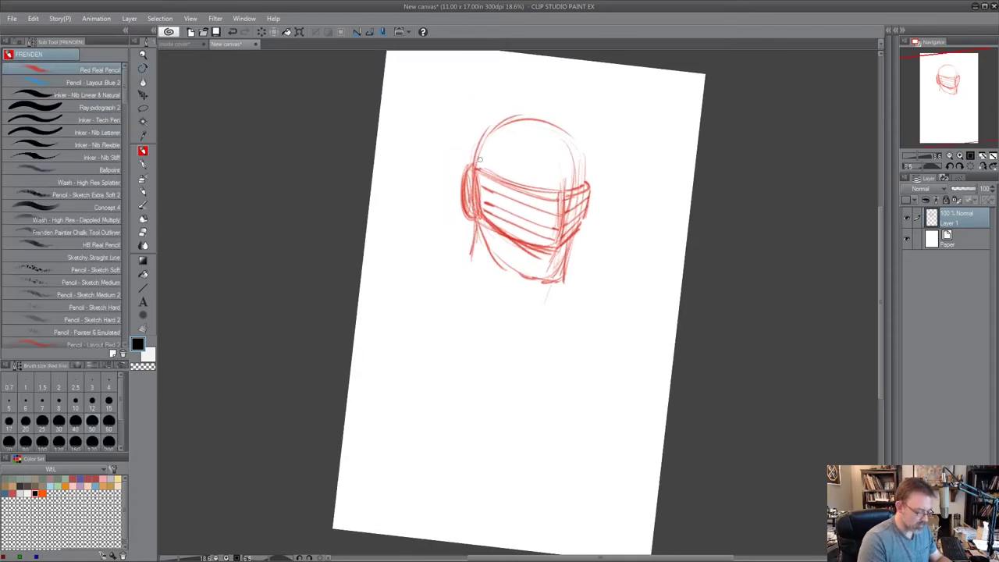
{"action": "left_click_drag", "start_coordinate": [479, 144], "coordinate": [472, 171]}
{"action": "left_click_drag", "start_coordinate": [481, 133], "coordinate": [473, 167]}
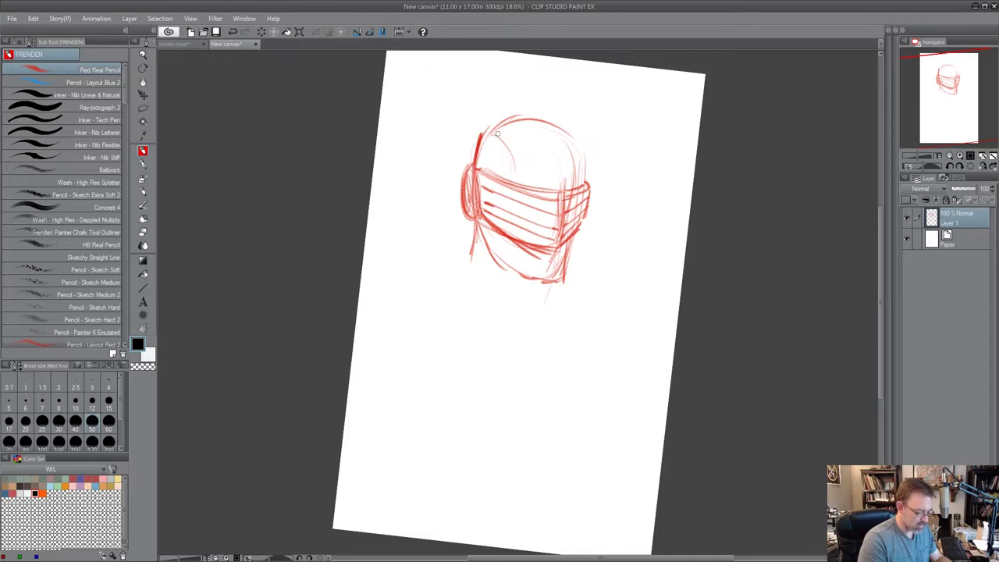
{"action": "mouse_move", "coordinate": [482, 134]}
{"action": "left_mouse_down"}
{"action": "mouse_move", "coordinate": [563, 125]}
{"action": "mouse_move", "coordinate": [585, 176]}
{"action": "left_mouse_up"}
- Define the jaw and chin, and add the neck, near shoulder slope, light chest line and collar band under the jaw
{"action": "mouse_move", "coordinate": [576, 234]}
{"action": "left_mouse_down"}
{"action": "mouse_move", "coordinate": [566, 271]}
{"action": "mouse_move", "coordinate": [546, 290]}
{"action": "left_mouse_up"}
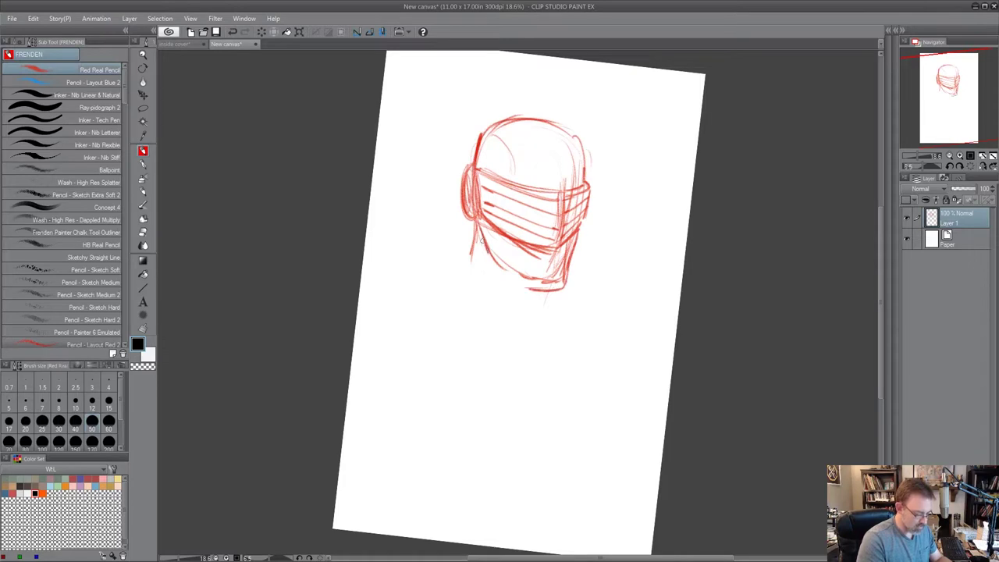
{"action": "left_click_drag", "start_coordinate": [495, 260], "coordinate": [535, 291]}
{"action": "mouse_move", "coordinate": [473, 221]}
{"action": "left_mouse_down"}
{"action": "mouse_move", "coordinate": [466, 249]}
{"action": "mouse_move", "coordinate": [422, 277]}
{"action": "mouse_move", "coordinate": [534, 331]}
{"action": "left_mouse_up"}
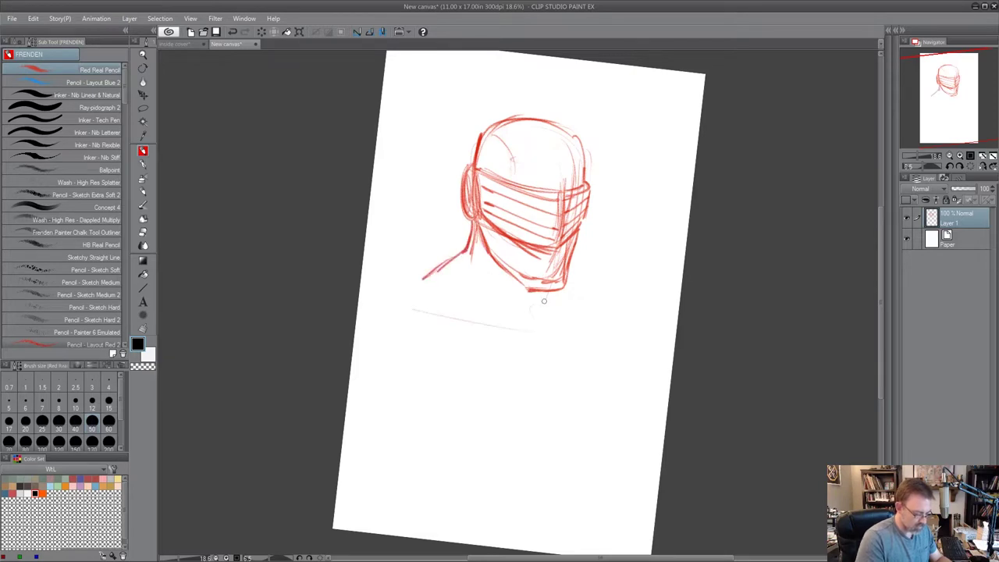
{"action": "left_click_drag", "start_coordinate": [483, 262], "coordinate": [523, 301]}
{"action": "left_click_drag", "start_coordinate": [520, 297], "coordinate": [547, 307]}
{"action": "left_click_drag", "start_coordinate": [496, 267], "coordinate": [537, 307]}
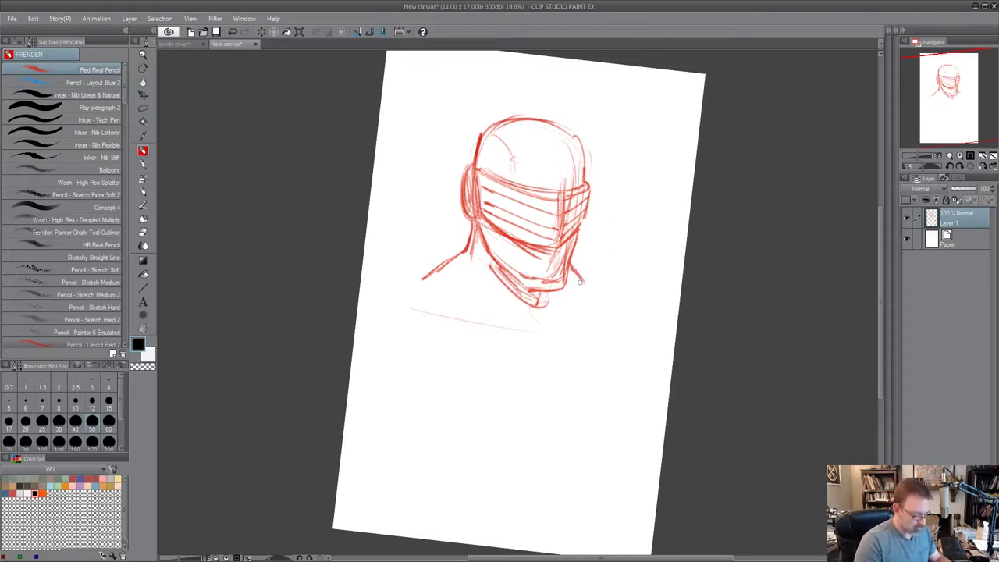
- Sketch the chest neckline, the far side of the neck, both shoulder slopes and a small mark at mid-chest
{"action": "left_click_drag", "start_coordinate": [733, 341], "coordinate": [720, 250]}
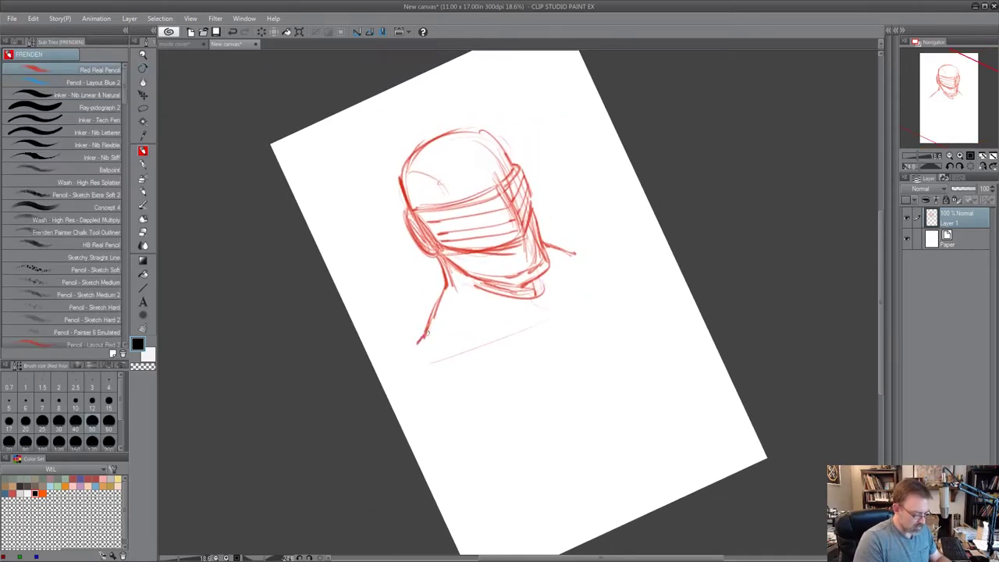
{"action": "left_click_drag", "start_coordinate": [428, 350], "coordinate": [538, 320]}
{"action": "left_click_drag", "start_coordinate": [585, 281], "coordinate": [554, 305]}
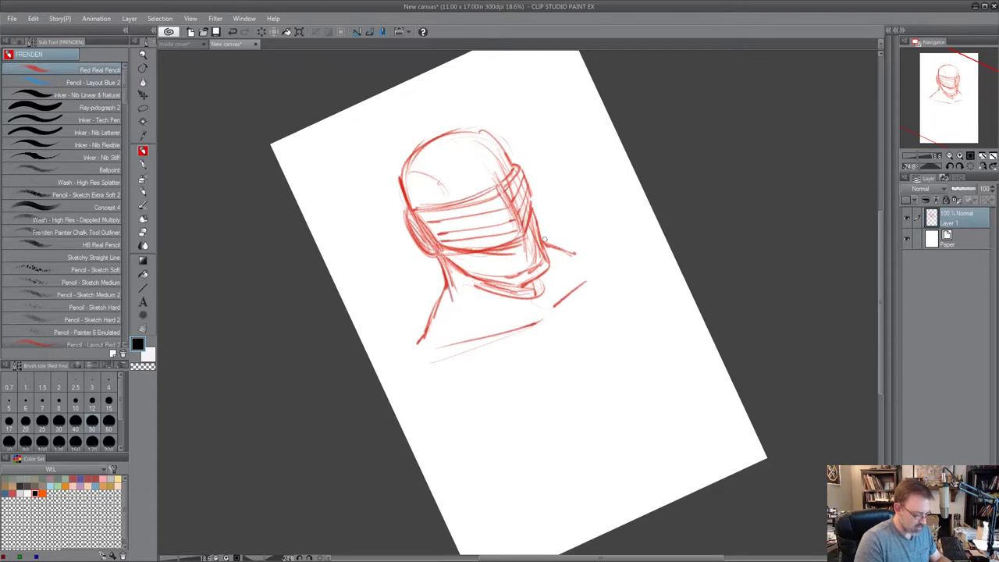
{"action": "left_click_drag", "start_coordinate": [545, 238], "coordinate": [559, 293]}
{"action": "left_click_drag", "start_coordinate": [548, 243], "coordinate": [601, 263]}
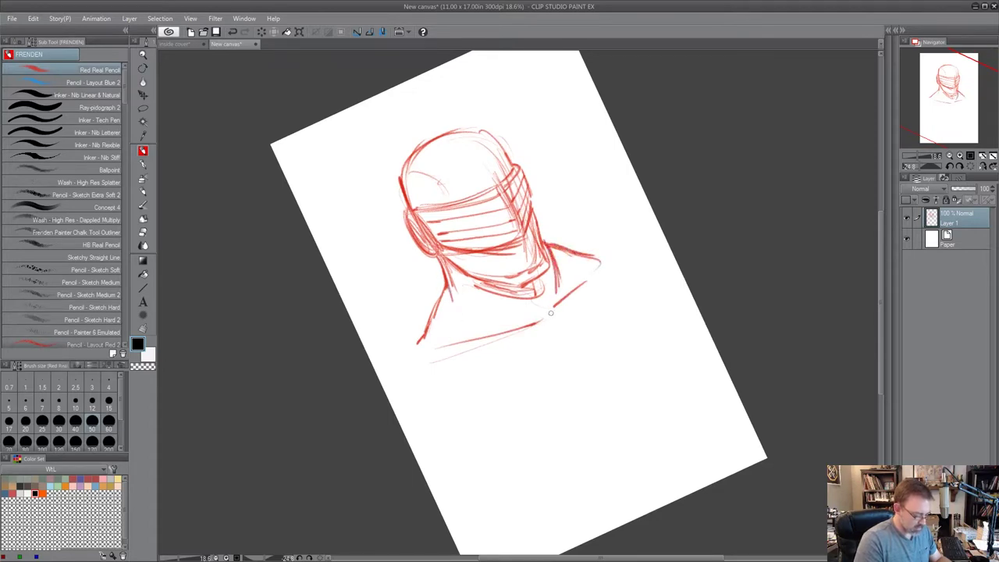
{"action": "left_click_drag", "start_coordinate": [550, 313], "coordinate": [573, 335]}
{"action": "left_click_drag", "start_coordinate": [426, 322], "coordinate": [401, 354]}
- Draw the near shoulder pad with a row of vertical stripes below its top edge
{"action": "key", "text": "r"}
{"action": "mouse_move", "coordinate": [681, 449]}
{"action": "left_mouse_down"}
{"action": "mouse_move", "coordinate": [635, 488]}
{"action": "mouse_move", "coordinate": [568, 516]}
{"action": "left_mouse_up"}
{"action": "left_click_drag", "start_coordinate": [443, 267], "coordinate": [448, 331]}
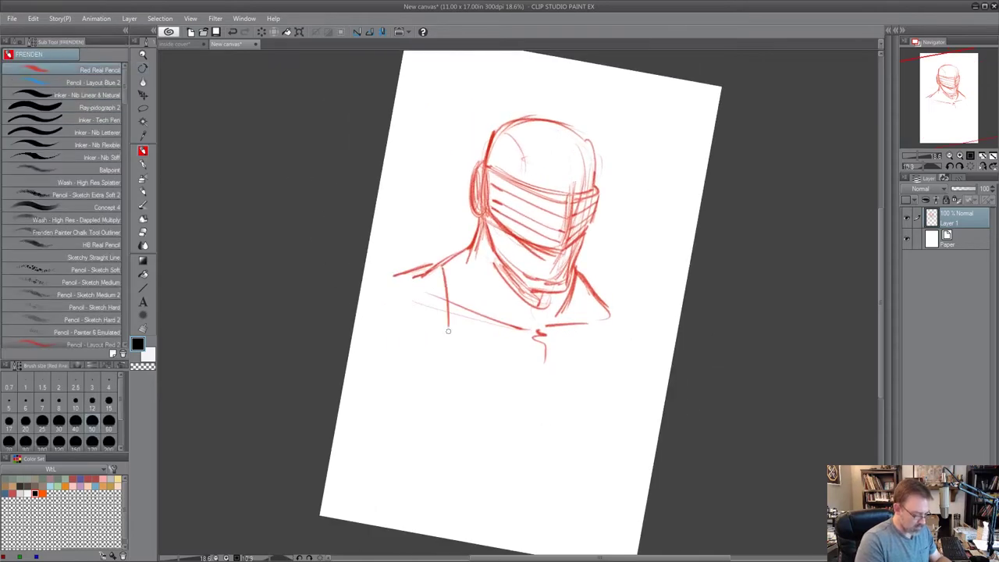
{"action": "left_click_drag", "start_coordinate": [443, 266], "coordinate": [444, 366]}
{"action": "mouse_move", "coordinate": [390, 275]}
{"action": "left_mouse_down"}
{"action": "mouse_move", "coordinate": [391, 361]}
{"action": "mouse_move", "coordinate": [408, 272]}
{"action": "left_mouse_up"}
{"action": "left_click_drag", "start_coordinate": [406, 273], "coordinate": [407, 355]}
{"action": "mouse_move", "coordinate": [420, 273]}
{"action": "left_mouse_down"}
{"action": "mouse_move", "coordinate": [420, 359]}
{"action": "mouse_move", "coordinate": [432, 356]}
{"action": "left_mouse_up"}
{"action": "left_click_drag", "start_coordinate": [424, 292], "coordinate": [440, 260]}
- Draw the far shoulder pad's vertical stripes and strengthen its sloping top edge
{"action": "left_click_drag", "start_coordinate": [593, 294], "coordinate": [590, 362]}
{"action": "mouse_move", "coordinate": [591, 287]}
{"action": "left_mouse_down"}
{"action": "mouse_move", "coordinate": [616, 308]}
{"action": "mouse_move", "coordinate": [597, 363]}
{"action": "left_mouse_up"}
{"action": "left_click_drag", "start_coordinate": [607, 307], "coordinate": [608, 373]}
{"action": "left_click_drag", "start_coordinate": [615, 318], "coordinate": [616, 375]}
{"action": "left_click_drag", "start_coordinate": [590, 292], "coordinate": [585, 362]}
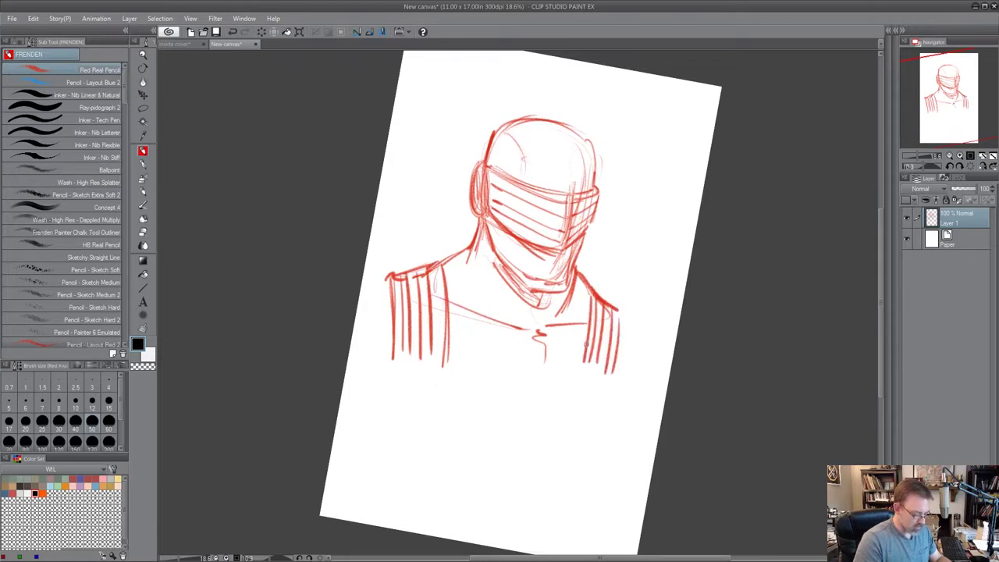
{"action": "left_click_drag", "start_coordinate": [588, 284], "coordinate": [613, 328]}
- Outline the long angular arm section beneath the far shoulder pad
{"action": "mouse_move", "coordinate": [610, 332]}
{"action": "left_mouse_down"}
{"action": "mouse_move", "coordinate": [618, 371]}
{"action": "mouse_move", "coordinate": [569, 447]}
{"action": "left_mouse_up"}
{"action": "left_click_drag", "start_coordinate": [615, 372], "coordinate": [602, 429]}
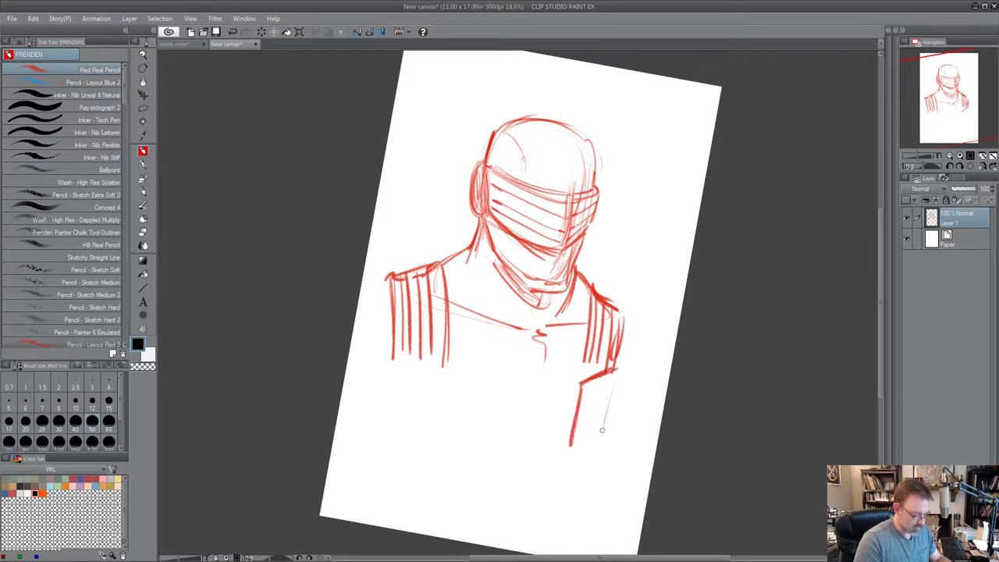
{"action": "left_click_drag", "start_coordinate": [615, 374], "coordinate": [602, 452]}
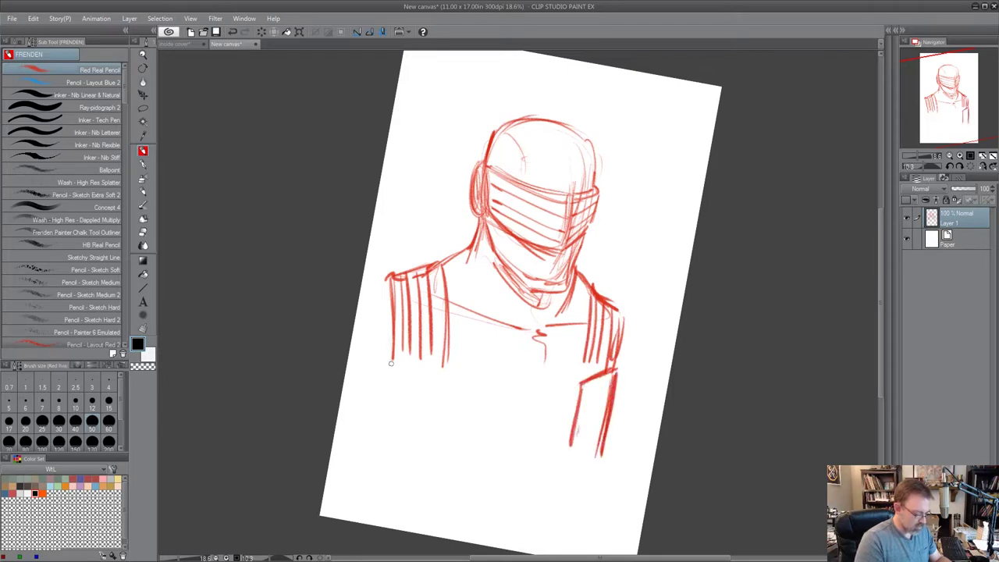
- Draw two stacked double-ringed ovals beneath the near shoulder pad, with a small knob on the upper one
{"action": "mouse_move", "coordinate": [392, 362]}
{"action": "left_mouse_down"}
{"action": "mouse_move", "coordinate": [404, 381]}
{"action": "mouse_move", "coordinate": [398, 413]}
{"action": "left_mouse_up"}
{"action": "mouse_move", "coordinate": [422, 378]}
{"action": "left_mouse_down"}
{"action": "mouse_move", "coordinate": [390, 426]}
{"action": "mouse_move", "coordinate": [400, 420]}
{"action": "left_mouse_up"}
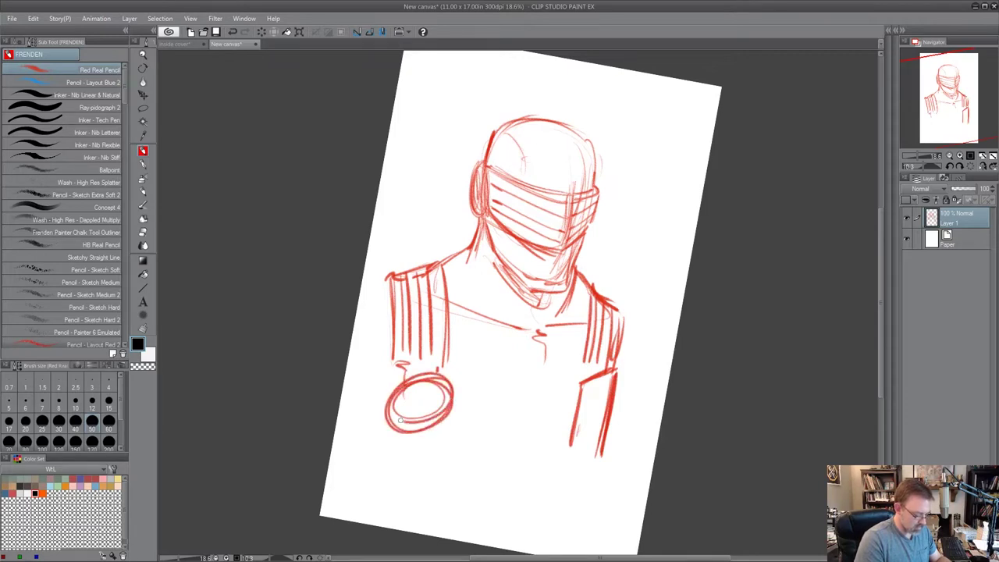
{"action": "mouse_move", "coordinate": [426, 382]}
{"action": "left_mouse_down"}
{"action": "mouse_move", "coordinate": [394, 421]}
{"action": "mouse_move", "coordinate": [406, 465]}
{"action": "left_mouse_up"}
{"action": "mouse_move", "coordinate": [449, 425]}
{"action": "left_mouse_down"}
{"action": "mouse_move", "coordinate": [403, 477]}
{"action": "mouse_move", "coordinate": [411, 461]}
{"action": "left_mouse_up"}
{"action": "mouse_move", "coordinate": [448, 379]}
{"action": "left_mouse_down"}
{"action": "mouse_move", "coordinate": [457, 396]}
{"action": "mouse_move", "coordinate": [442, 422]}
{"action": "mouse_move", "coordinate": [443, 462]}
{"action": "mouse_move", "coordinate": [463, 401]}
{"action": "left_mouse_up"}
{"action": "left_click_drag", "start_coordinate": [457, 446], "coordinate": [451, 459]}
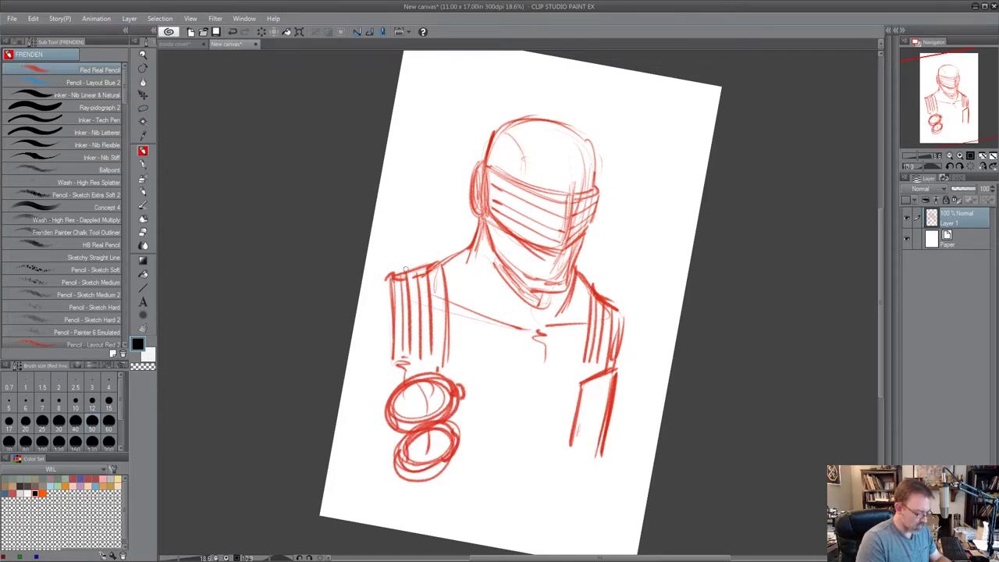
- Sketch the long sides of a sword handle rising from behind the near shoulder
{"action": "left_click_drag", "start_coordinate": [419, 222], "coordinate": [420, 259]}
{"action": "left_click_drag", "start_coordinate": [409, 184], "coordinate": [418, 225]}
{"action": "left_click_drag", "start_coordinate": [410, 188], "coordinate": [419, 263]}
{"action": "left_click_drag", "start_coordinate": [406, 176], "coordinate": [414, 230]}
{"action": "left_click_drag", "start_coordinate": [427, 192], "coordinate": [437, 233]}
{"action": "left_click_drag", "start_coordinate": [425, 181], "coordinate": [438, 259]}
{"action": "left_click_drag", "start_coordinate": [421, 148], "coordinate": [434, 237]}
- Complete the sword hilt with a capped pommel, a crossguard and crisscross grip wrapping
{"action": "left_click_drag", "start_coordinate": [412, 187], "coordinate": [401, 146]}
{"action": "left_click_drag", "start_coordinate": [401, 146], "coordinate": [423, 142]}
{"action": "left_click_drag", "start_coordinate": [396, 236], "coordinate": [448, 230]}
{"action": "mouse_move", "coordinate": [447, 230]}
{"action": "left_mouse_down"}
{"action": "mouse_move", "coordinate": [396, 237]}
{"action": "mouse_move", "coordinate": [452, 230]}
{"action": "mouse_move", "coordinate": [445, 259]}
{"action": "mouse_move", "coordinate": [437, 234]}
{"action": "left_mouse_up"}
{"action": "mouse_move", "coordinate": [437, 234]}
{"action": "left_mouse_down"}
{"action": "mouse_move", "coordinate": [386, 241]}
{"action": "mouse_move", "coordinate": [468, 227]}
{"action": "left_mouse_up"}
{"action": "mouse_move", "coordinate": [468, 227]}
{"action": "left_mouse_down"}
{"action": "mouse_move", "coordinate": [387, 242]}
{"action": "mouse_move", "coordinate": [425, 152]}
{"action": "mouse_move", "coordinate": [419, 127]}
{"action": "mouse_move", "coordinate": [402, 172]}
{"action": "mouse_move", "coordinate": [422, 178]}
{"action": "left_mouse_up"}
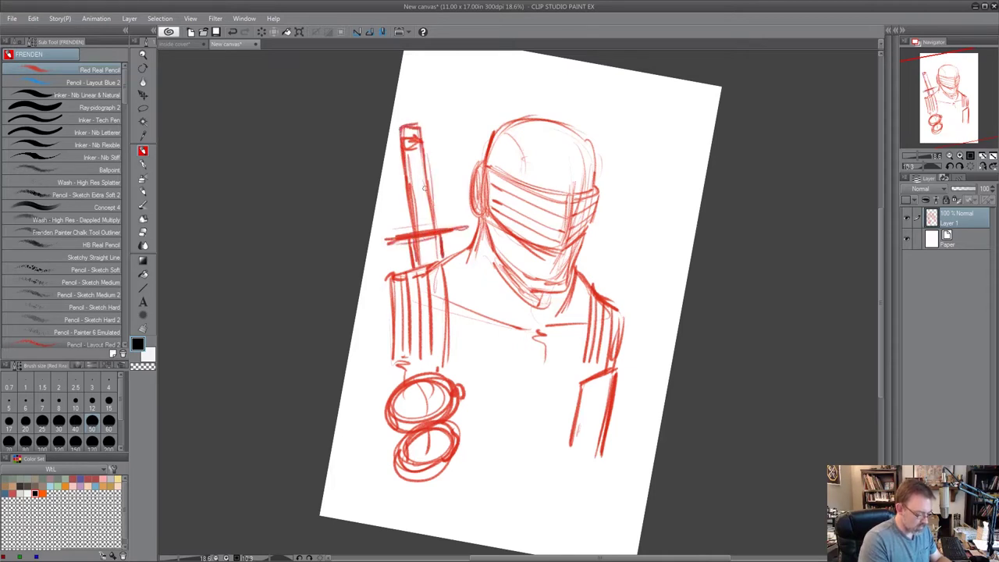
{"action": "mouse_move", "coordinate": [401, 123]}
{"action": "left_mouse_down"}
{"action": "mouse_move", "coordinate": [419, 117]}
{"action": "mouse_move", "coordinate": [428, 231]}
{"action": "left_mouse_up"}
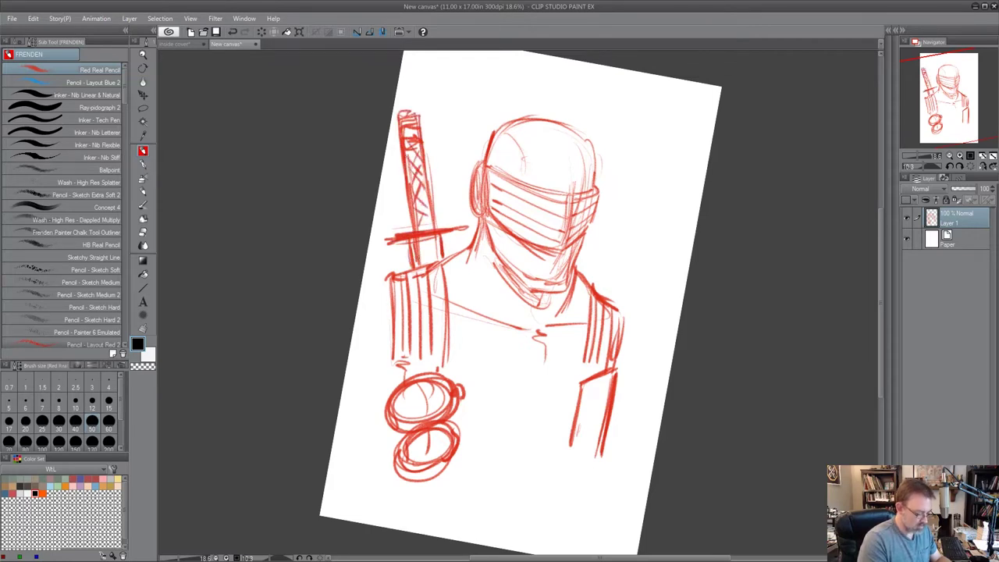
- Sketch the chest's centre line and rough in the outer contours of both shoulders and upper arms
{"action": "left_click_drag", "start_coordinate": [537, 337], "coordinate": [521, 429]}
{"action": "left_click_drag", "start_coordinate": [384, 330], "coordinate": [381, 371]}
{"action": "left_click_drag", "start_coordinate": [381, 367], "coordinate": [395, 389]}
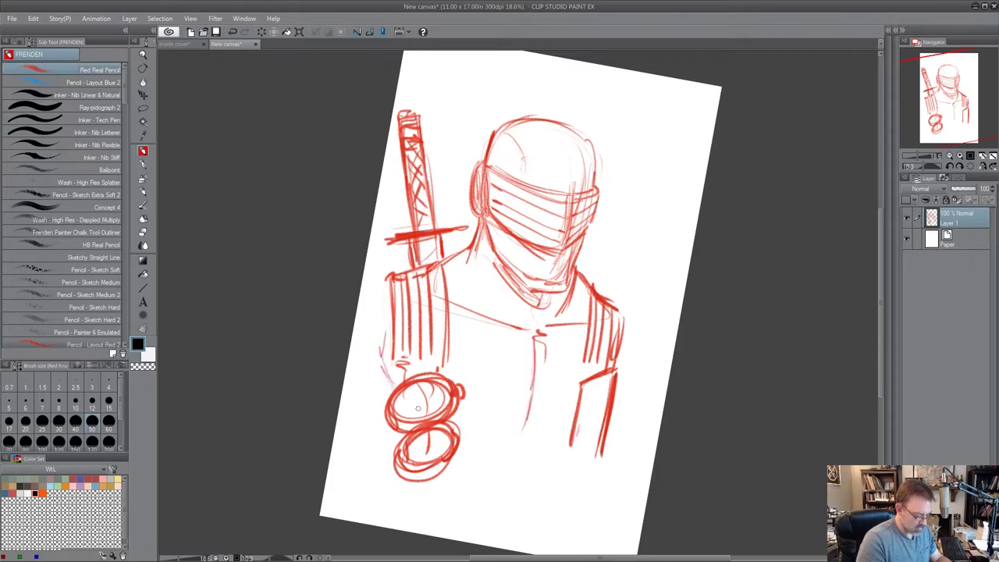
{"action": "mouse_move", "coordinate": [472, 434]}
{"action": "left_mouse_down"}
{"action": "mouse_move", "coordinate": [495, 445]}
{"action": "mouse_move", "coordinate": [579, 435]}
{"action": "left_mouse_up"}
{"action": "left_click_drag", "start_coordinate": [621, 356], "coordinate": [616, 392]}
{"action": "left_click_drag", "start_coordinate": [617, 306], "coordinate": [662, 348]}
- Sketch the curved lower edge of the chest and short strokes beneath the angular section under the far shoulder pad
{"action": "key", "text": "shift+space"}
{"action": "left_click_drag", "start_coordinate": [738, 378], "coordinate": [767, 330]}
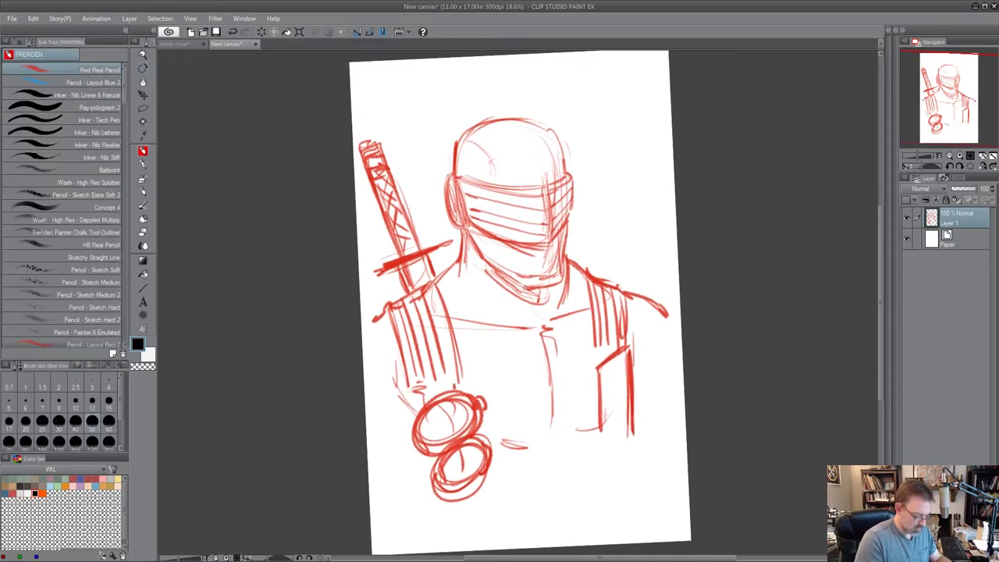
{"action": "left_click_drag", "start_coordinate": [399, 406], "coordinate": [466, 444]}
{"action": "left_click_drag", "start_coordinate": [491, 447], "coordinate": [515, 452]}
{"action": "mouse_move", "coordinate": [537, 445]}
{"action": "left_mouse_down"}
{"action": "mouse_move", "coordinate": [636, 398]}
{"action": "mouse_move", "coordinate": [627, 404]}
{"action": "left_mouse_up"}
{"action": "mouse_move", "coordinate": [582, 426]}
{"action": "left_mouse_down"}
{"action": "mouse_move", "coordinate": [599, 423]}
{"action": "mouse_move", "coordinate": [614, 468]}
{"action": "left_mouse_up"}
{"action": "left_click_drag", "start_coordinate": [640, 371], "coordinate": [604, 409]}
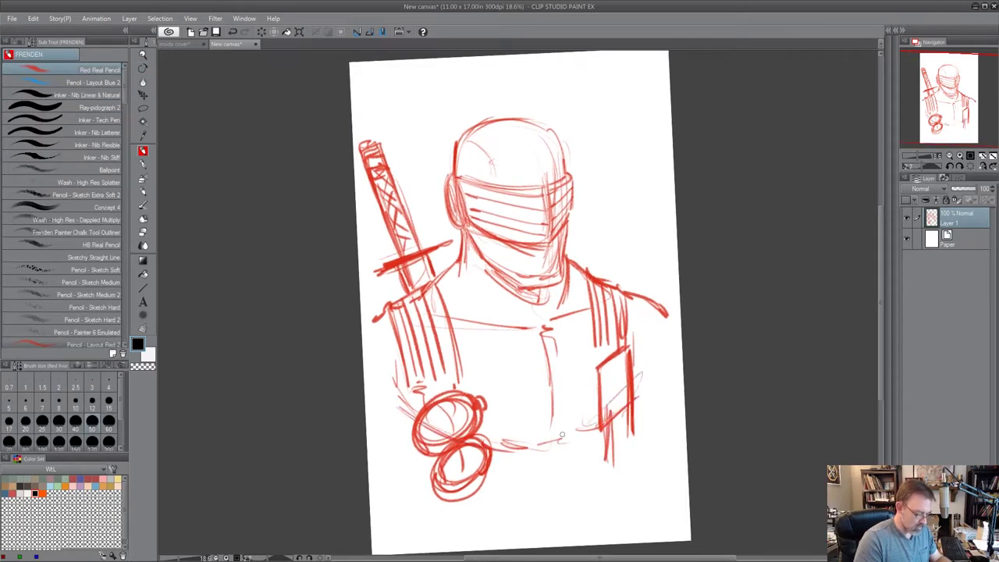
- Extend the chest's centre line and add a double waistline ending in a pointed tip below the far angular section
{"action": "left_click_drag", "start_coordinate": [554, 376], "coordinate": [553, 451]}
{"action": "mouse_move", "coordinate": [496, 483]}
{"action": "left_mouse_down"}
{"action": "mouse_move", "coordinate": [592, 473]}
{"action": "mouse_move", "coordinate": [578, 471]}
{"action": "left_mouse_up"}
{"action": "left_click_drag", "start_coordinate": [602, 449], "coordinate": [592, 480]}
{"action": "left_click_drag", "start_coordinate": [652, 382], "coordinate": [637, 422]}
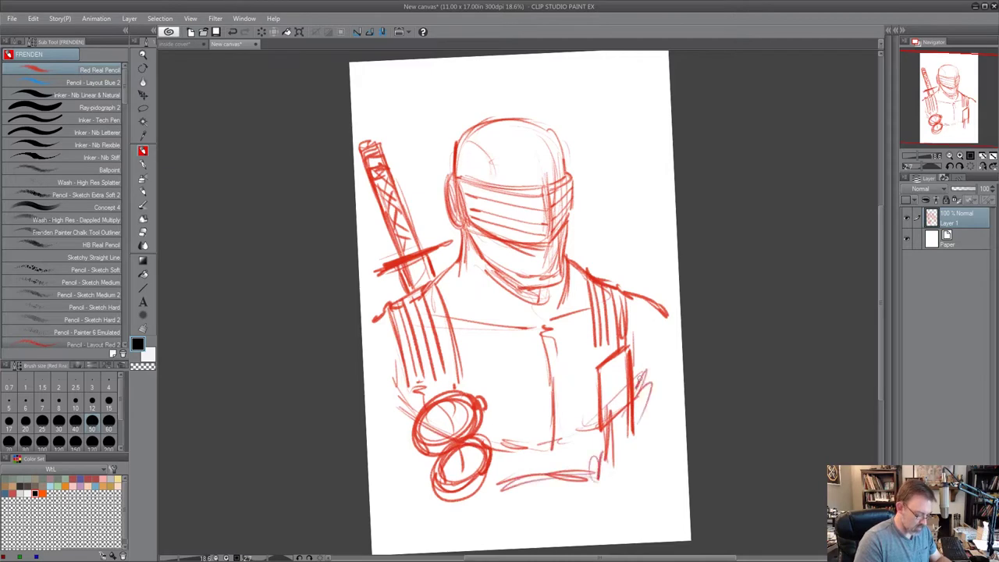
{"action": "mouse_move", "coordinate": [651, 365]}
{"action": "left_mouse_down"}
{"action": "mouse_move", "coordinate": [609, 493]}
{"action": "mouse_move", "coordinate": [589, 476]}
{"action": "left_mouse_up"}
- Outline the near shoulder, arm and side of the torso, with accent lines on the visor's far edge and the collar
{"action": "left_click_drag", "start_coordinate": [385, 376], "coordinate": [403, 411]}
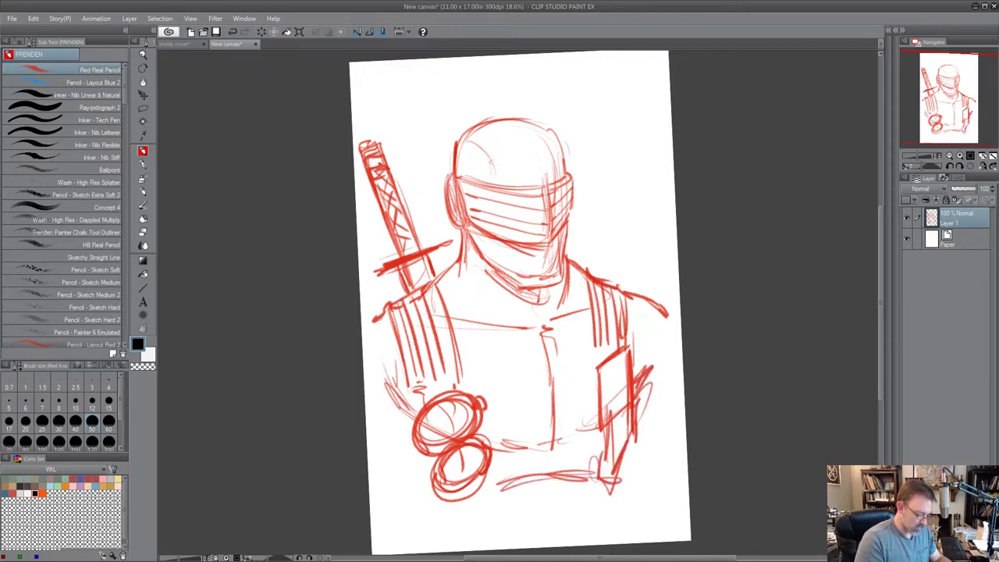
{"action": "mouse_move", "coordinate": [383, 307]}
{"action": "left_mouse_down"}
{"action": "mouse_move", "coordinate": [362, 337]}
{"action": "mouse_move", "coordinate": [402, 413]}
{"action": "left_mouse_up"}
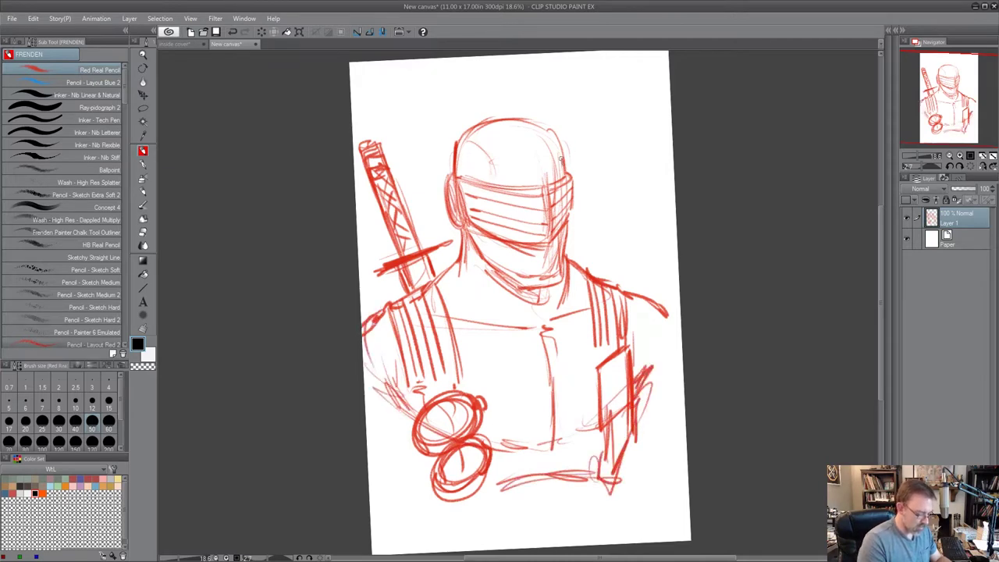
{"action": "left_click_drag", "start_coordinate": [571, 184], "coordinate": [572, 210]}
{"action": "left_click_drag", "start_coordinate": [549, 245], "coordinate": [561, 233]}
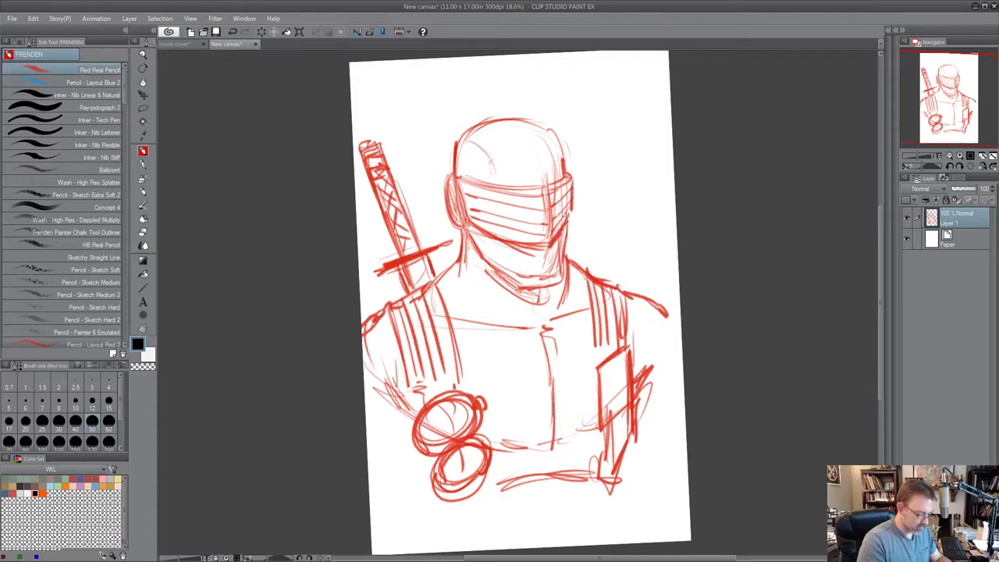
{"action": "left_click_drag", "start_coordinate": [468, 263], "coordinate": [498, 316]}
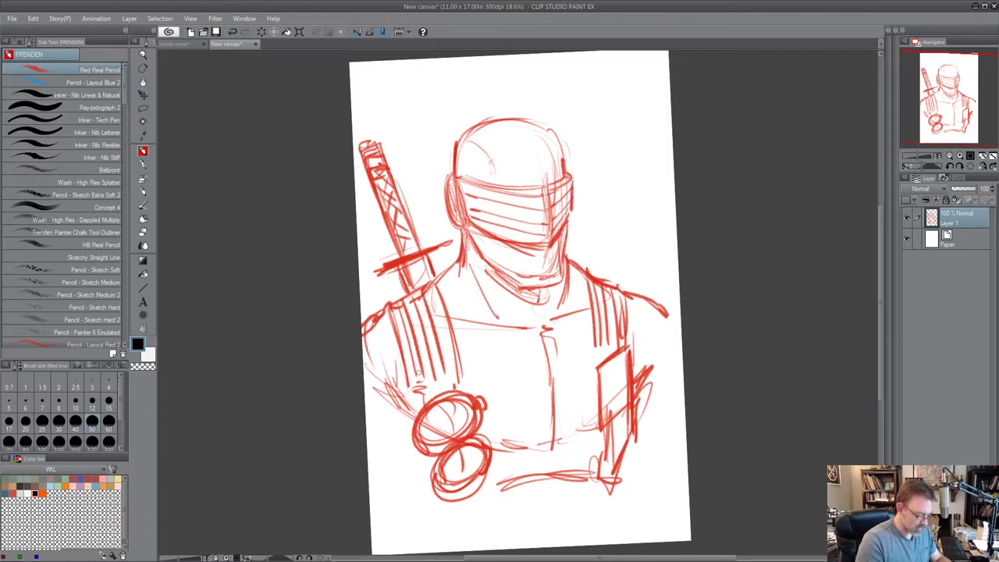
{"action": "left_click_drag", "start_coordinate": [396, 423], "coordinate": [423, 478]}
{"action": "left_click_drag", "start_coordinate": [393, 413], "coordinate": [428, 480]}
- Strengthen the pointed lower end of the far angular section with crossing strokes and sketch the outer contour of the far arm
{"action": "left_click_drag", "start_coordinate": [622, 441], "coordinate": [615, 462]}
{"action": "mouse_move", "coordinate": [646, 410]}
{"action": "left_mouse_down"}
{"action": "mouse_move", "coordinate": [643, 451]}
{"action": "mouse_move", "coordinate": [629, 471]}
{"action": "left_mouse_up"}
{"action": "mouse_move", "coordinate": [606, 431]}
{"action": "left_mouse_down"}
{"action": "mouse_move", "coordinate": [607, 507]}
{"action": "mouse_move", "coordinate": [605, 491]}
{"action": "left_mouse_up"}
{"action": "left_click_drag", "start_coordinate": [598, 490], "coordinate": [643, 484]}
{"action": "left_click_drag", "start_coordinate": [641, 459], "coordinate": [632, 480]}
{"action": "left_click_drag", "start_coordinate": [652, 314], "coordinate": [661, 344]}
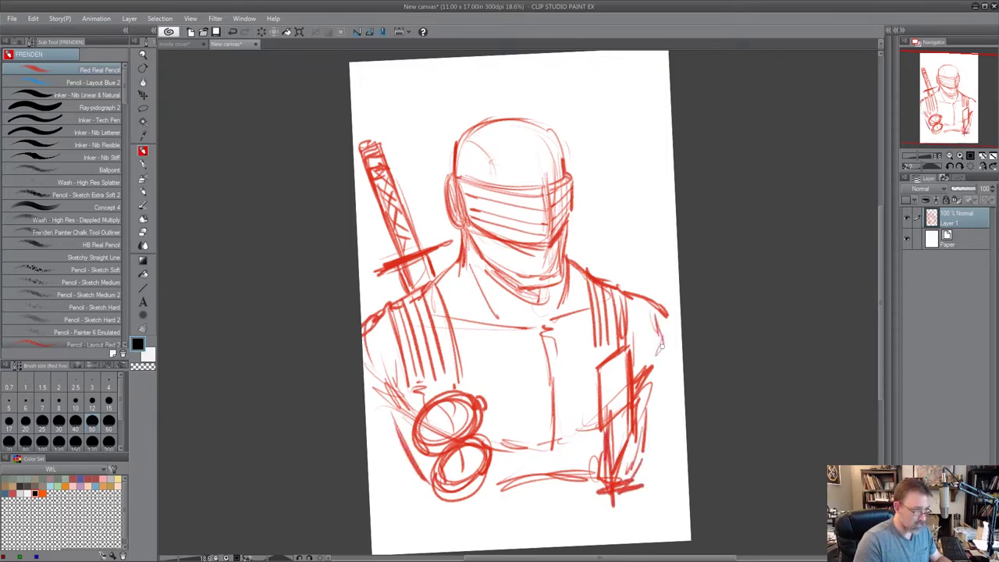
- Fade the sketch layer to 29% opacity and add a new layer for inking with the Inker - Nib Linear & Natural brush
{"action": "left_click_drag", "start_coordinate": [965, 198], "coordinate": [959, 197]}
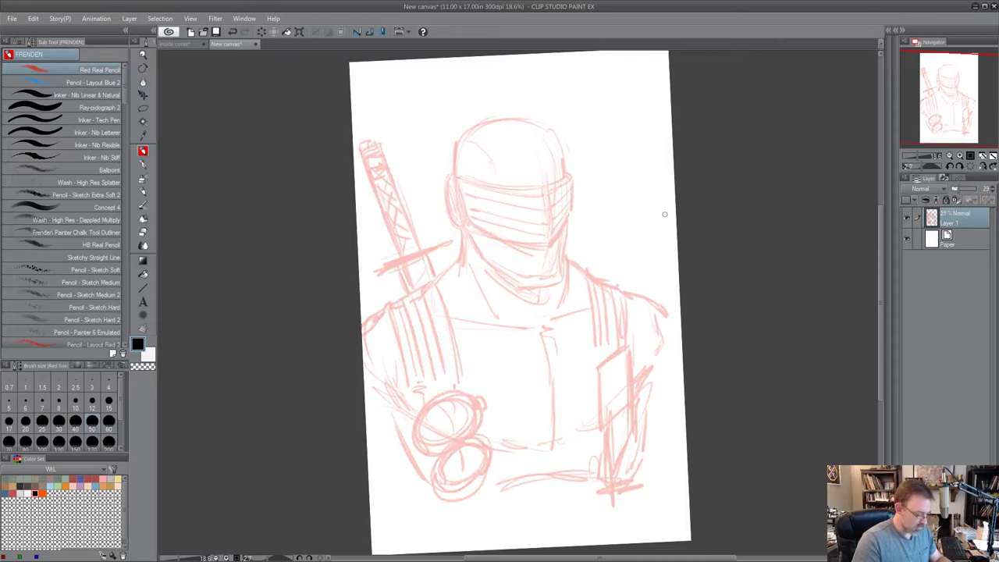
{"action": "left_click", "coordinate": [100, 97]}
{"action": "scroll", "coordinate": [553, 218], "scroll_direction": "up", "scroll_amount": 2}
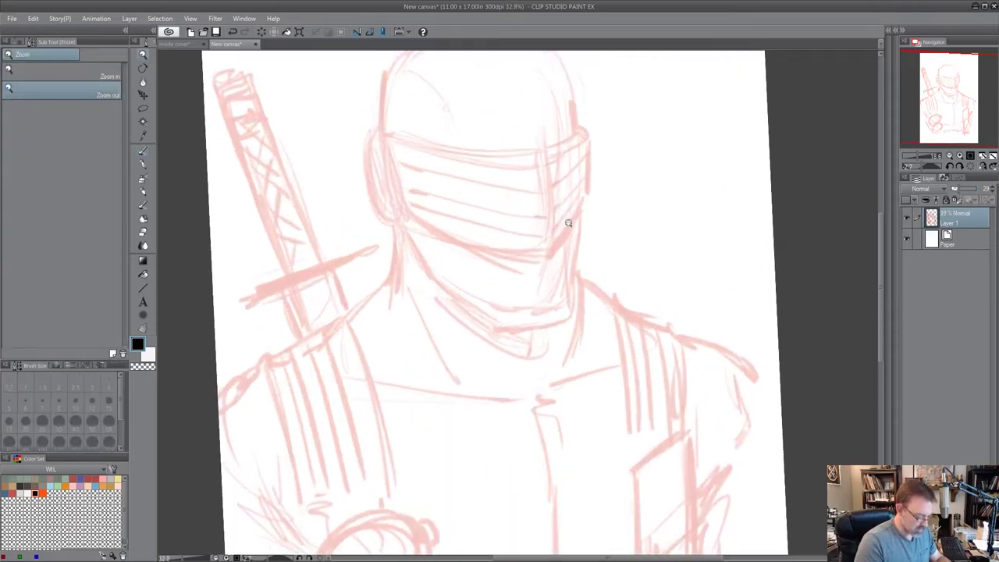
{"action": "left_click_drag", "start_coordinate": [811, 271], "coordinate": [796, 331], "text": "shift"}
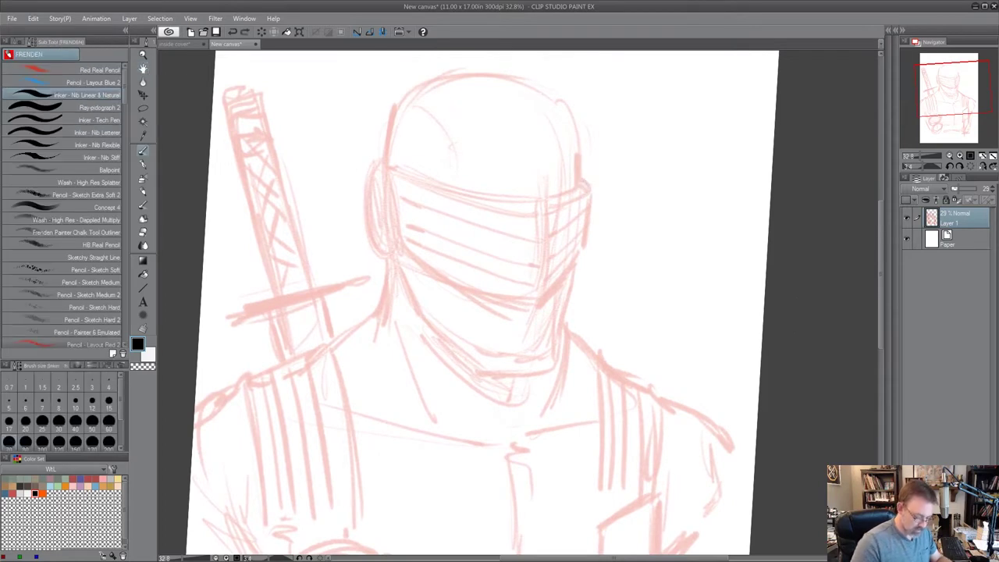
{"action": "key", "text": "ctrl+shift+n"}
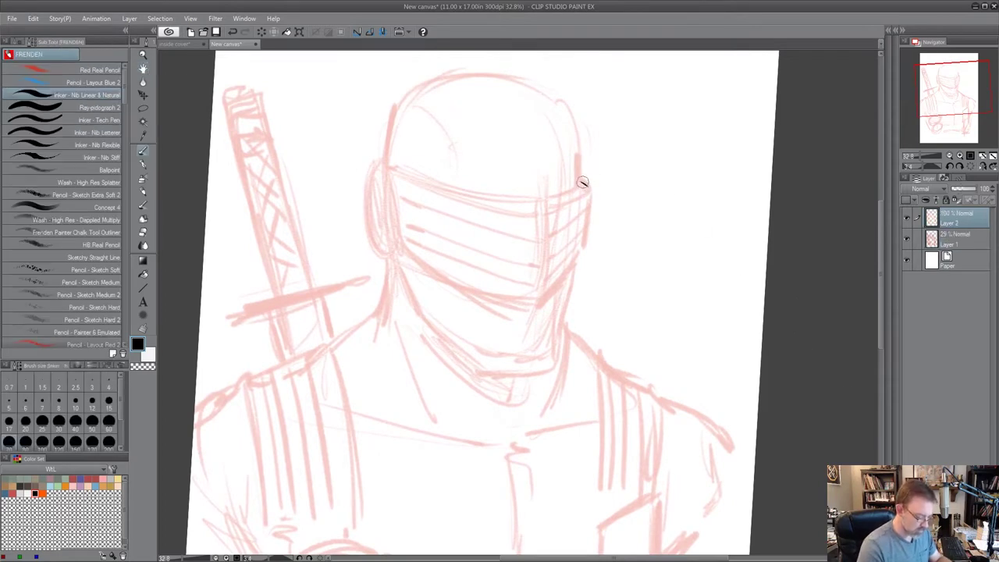
- Ink the far side of the visor in black, with its angled outer edge and three thin slat lines
{"action": "left_click_drag", "start_coordinate": [581, 182], "coordinate": [583, 249]}
{"action": "left_click_drag", "start_coordinate": [541, 299], "coordinate": [584, 250]}
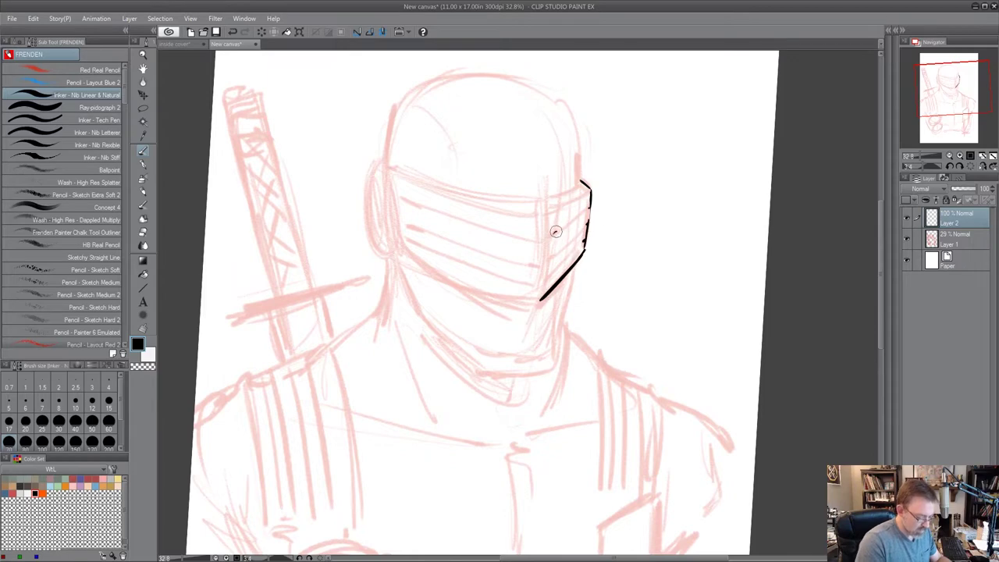
{"action": "left_click_drag", "start_coordinate": [551, 234], "coordinate": [588, 210]}
{"action": "left_click_drag", "start_coordinate": [548, 253], "coordinate": [586, 228]}
{"action": "mouse_move", "coordinate": [545, 270]}
{"action": "left_mouse_down"}
{"action": "mouse_move", "coordinate": [581, 243]}
{"action": "mouse_move", "coordinate": [752, 330]}
{"action": "mouse_move", "coordinate": [683, 163]}
{"action": "left_mouse_up"}
- Ink the visor's thick lower edge and the double line of its upper band across the front of the face
{"action": "key", "text": "r"}
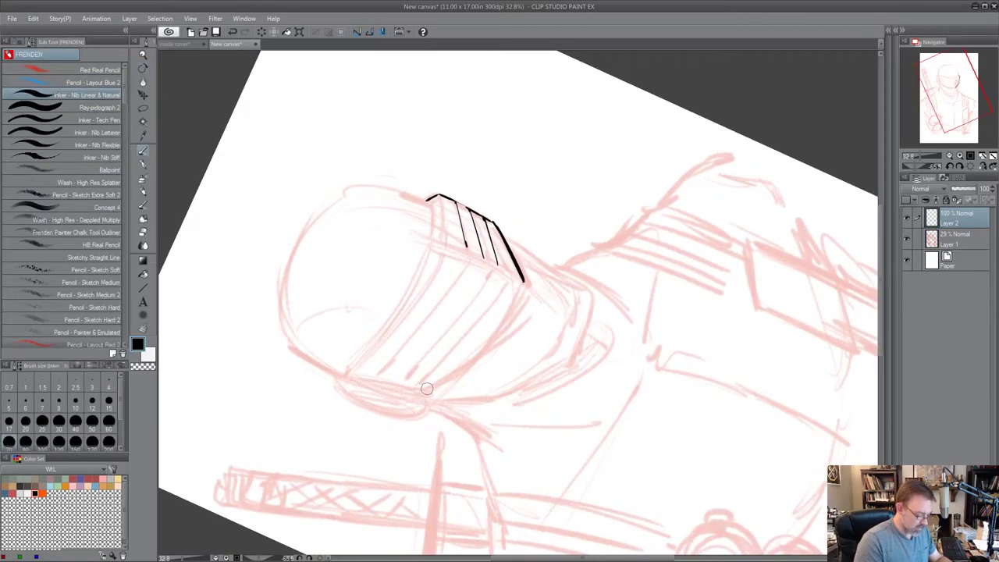
{"action": "mouse_move", "coordinate": [423, 388]}
{"action": "left_mouse_down"}
{"action": "mouse_move", "coordinate": [500, 323]}
{"action": "mouse_move", "coordinate": [525, 283]}
{"action": "left_mouse_up"}
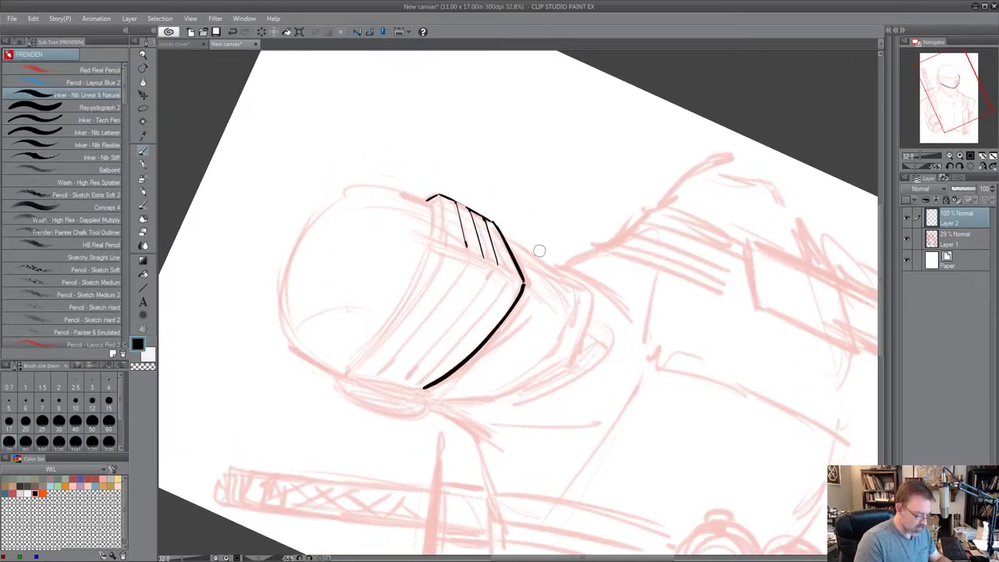
{"action": "left_click_drag", "start_coordinate": [434, 198], "coordinate": [430, 239]}
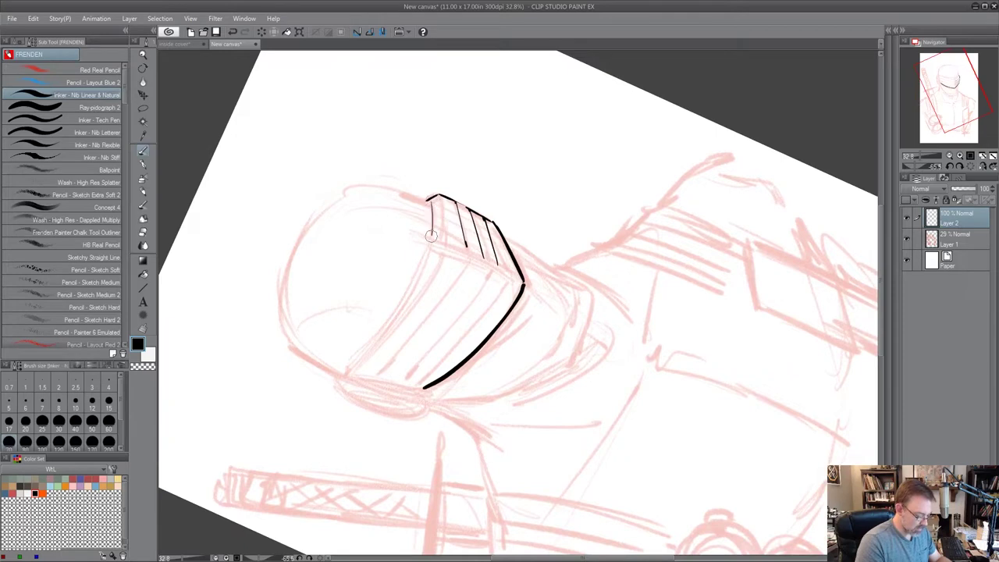
{"action": "left_click_drag", "start_coordinate": [439, 195], "coordinate": [442, 240]}
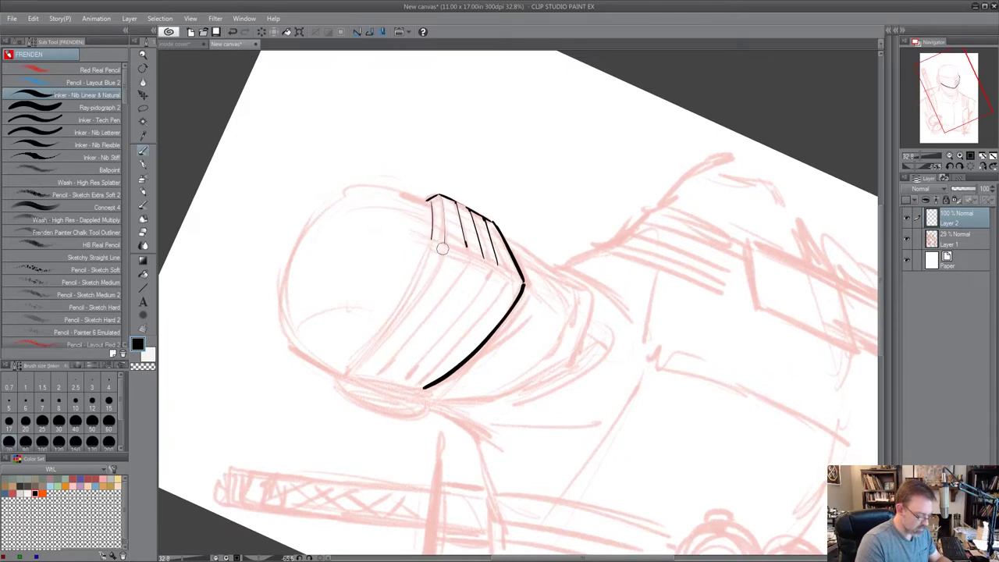
{"action": "mouse_move", "coordinate": [442, 248]}
{"action": "left_mouse_down"}
{"action": "mouse_move", "coordinate": [414, 303]}
{"action": "mouse_move", "coordinate": [355, 369]}
{"action": "left_mouse_up"}
{"action": "left_click_drag", "start_coordinate": [434, 237], "coordinate": [348, 368]}
- Ink the visor's vertical corner ridge and three long slat lines across its front panel
{"action": "key", "text": "shift+space"}
{"action": "left_click_drag", "start_coordinate": [676, 395], "coordinate": [515, 341]}
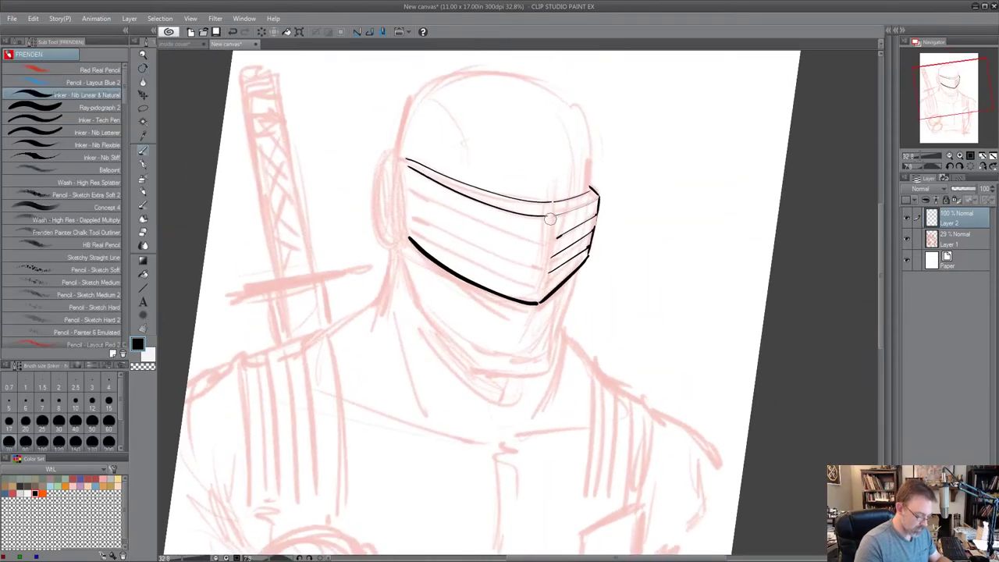
{"action": "left_click_drag", "start_coordinate": [550, 219], "coordinate": [538, 304]}
{"action": "key", "text": "shift+space"}
{"action": "mouse_move", "coordinate": [689, 401]}
{"action": "left_mouse_down"}
{"action": "mouse_move", "coordinate": [758, 285]}
{"action": "mouse_move", "coordinate": [561, 500]}
{"action": "mouse_move", "coordinate": [513, 479]}
{"action": "left_mouse_up"}
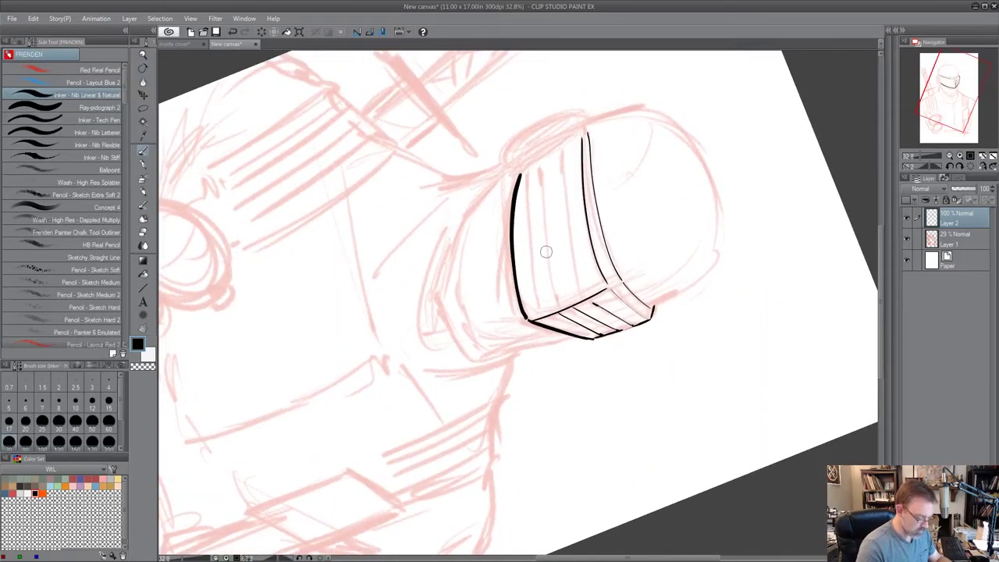
{"action": "left_click_drag", "start_coordinate": [565, 145], "coordinate": [579, 279]}
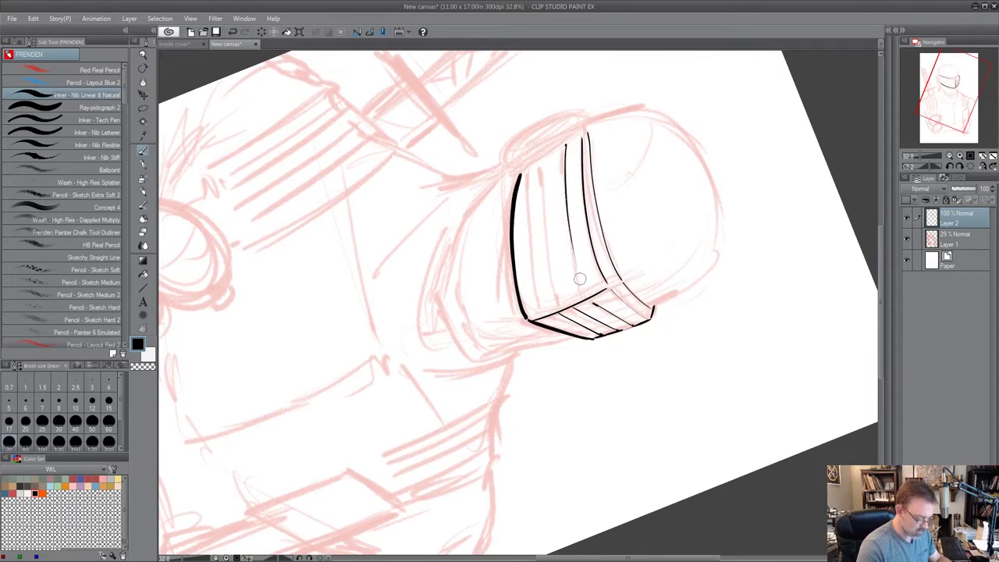
{"action": "left_click_drag", "start_coordinate": [550, 149], "coordinate": [572, 302]}
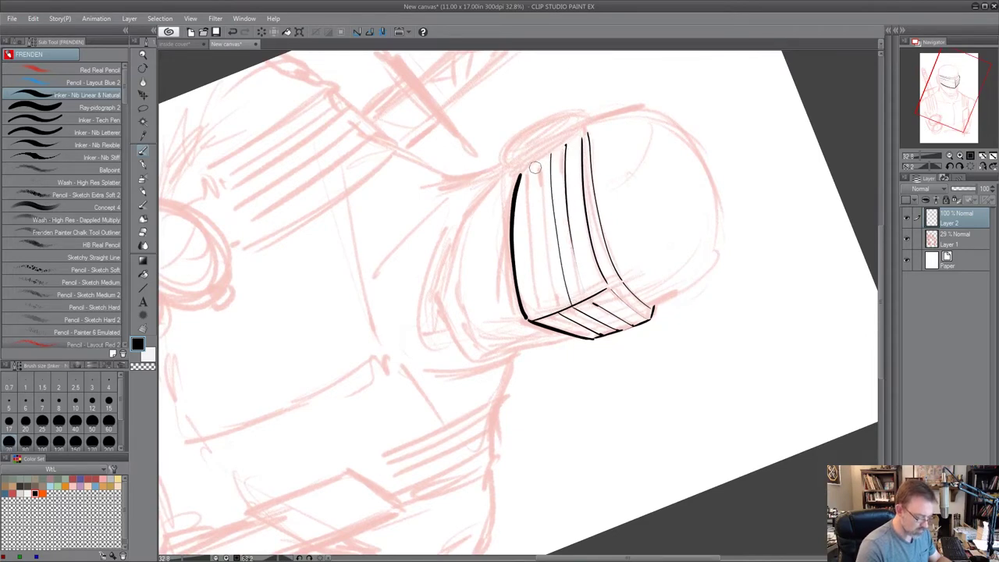
{"action": "left_click_drag", "start_coordinate": [535, 163], "coordinate": [556, 309]}
- Ink the visor's near side edge and the rounded ear piece with its inner oval lines
{"action": "key", "text": "r"}
{"action": "mouse_move", "coordinate": [601, 392]}
{"action": "left_mouse_down"}
{"action": "mouse_move", "coordinate": [785, 241]}
{"action": "mouse_move", "coordinate": [757, 187]}
{"action": "mouse_move", "coordinate": [770, 219]}
{"action": "left_mouse_up"}
{"action": "key", "text": "p"}
{"action": "left_click_drag", "start_coordinate": [377, 196], "coordinate": [393, 263]}
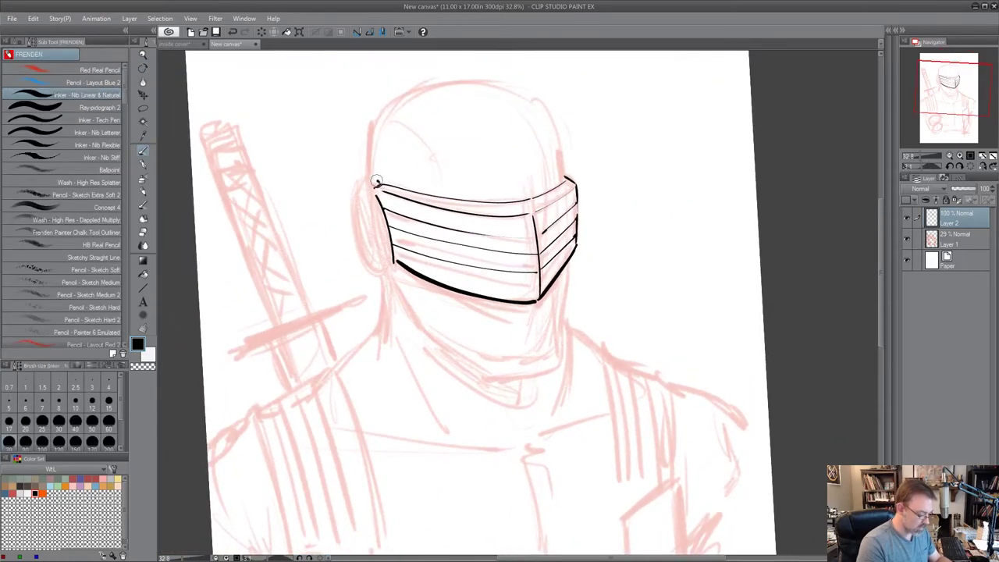
{"action": "mouse_move", "coordinate": [379, 186]}
{"action": "left_mouse_down"}
{"action": "mouse_move", "coordinate": [353, 201]}
{"action": "mouse_move", "coordinate": [357, 188]}
{"action": "mouse_move", "coordinate": [367, 266]}
{"action": "mouse_move", "coordinate": [362, 256]}
{"action": "mouse_move", "coordinate": [381, 276]}
{"action": "left_mouse_up"}
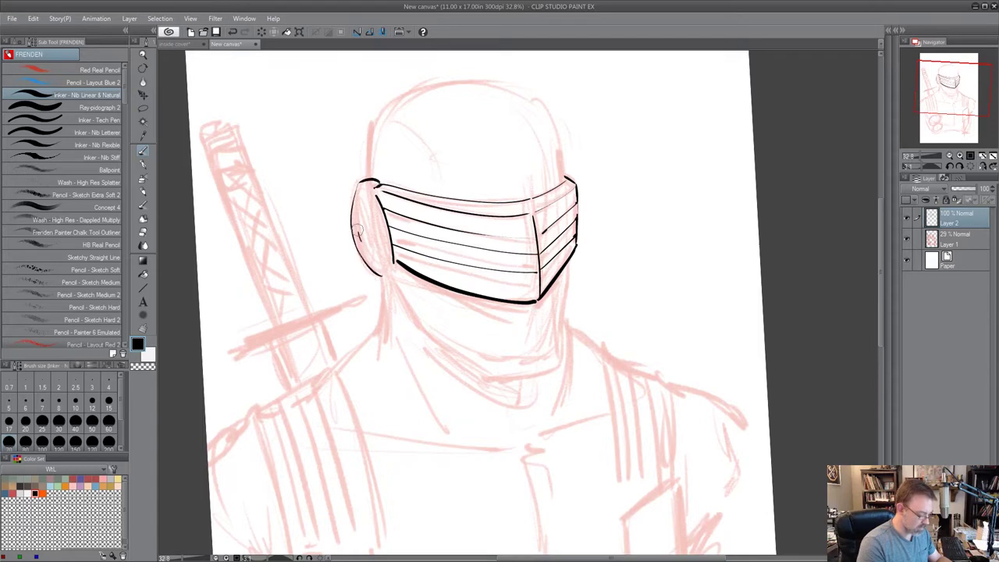
{"action": "left_click_drag", "start_coordinate": [357, 196], "coordinate": [375, 264]}
{"action": "left_click_drag", "start_coordinate": [358, 197], "coordinate": [358, 229]}
{"action": "left_click_drag", "start_coordinate": [359, 195], "coordinate": [374, 266]}
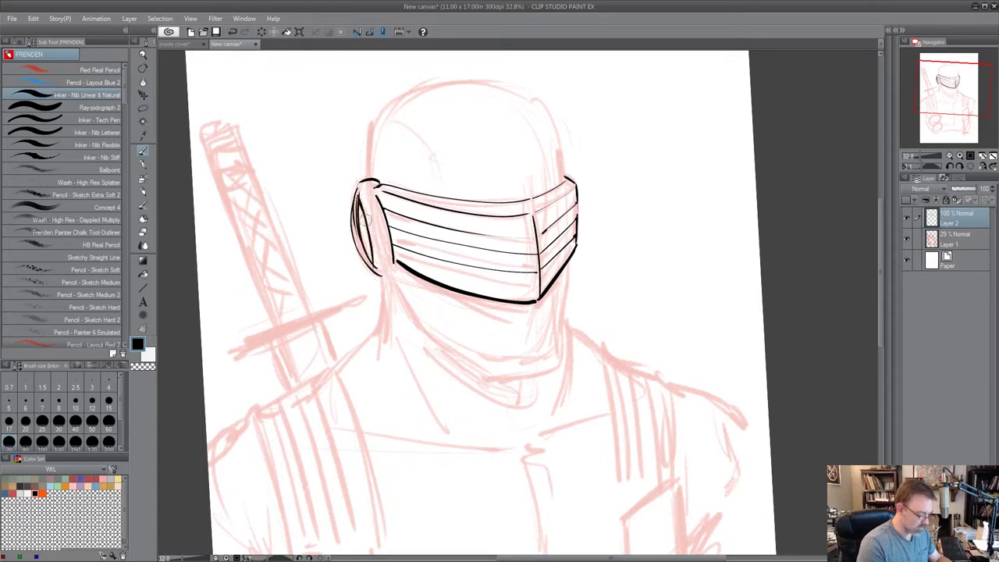
{"action": "left_click_drag", "start_coordinate": [364, 212], "coordinate": [387, 273]}
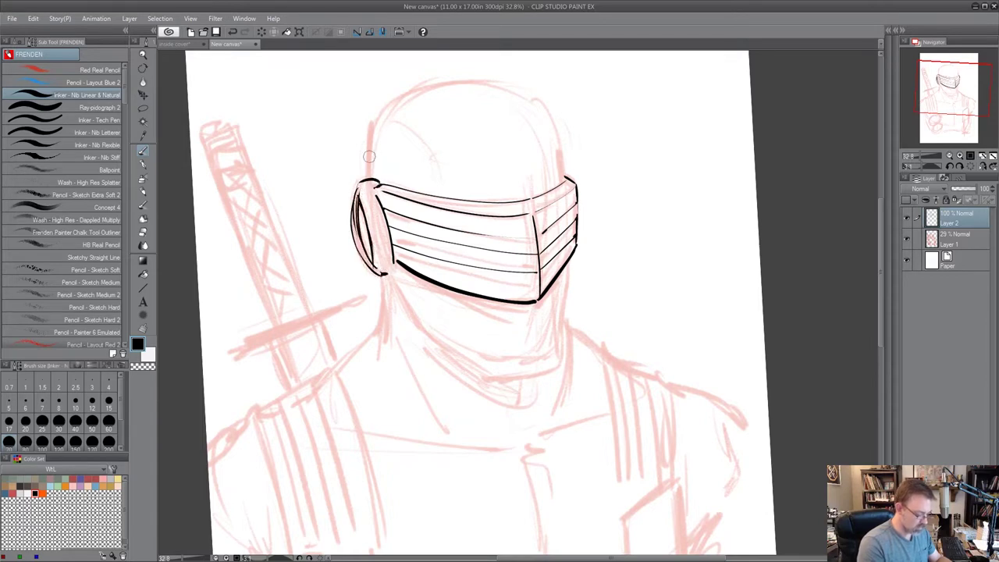
- Ink the side of the head above the ear piece and the back of the neck below it
{"action": "left_click_drag", "start_coordinate": [372, 176], "coordinate": [373, 125]}
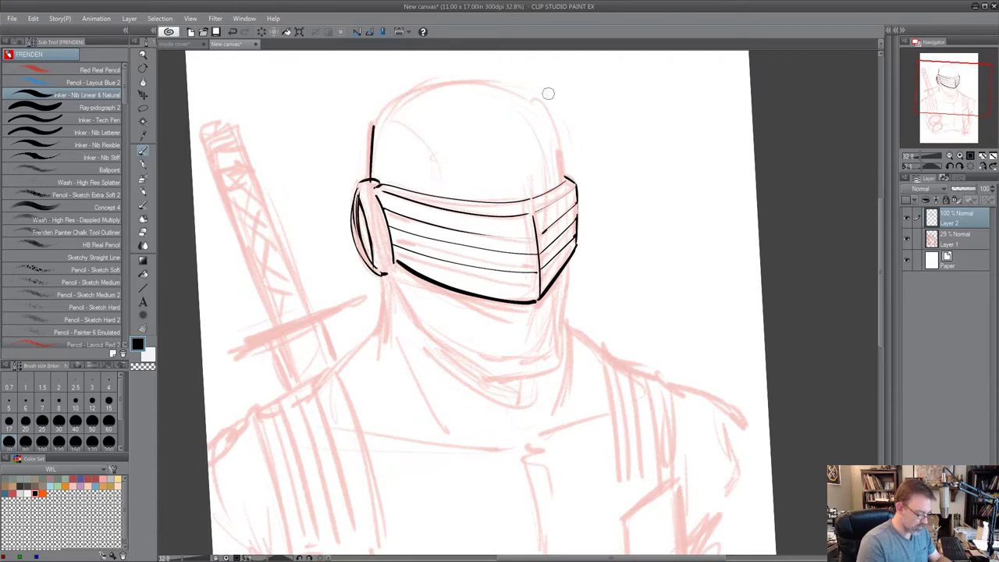
{"action": "left_click_drag", "start_coordinate": [382, 274], "coordinate": [380, 329]}
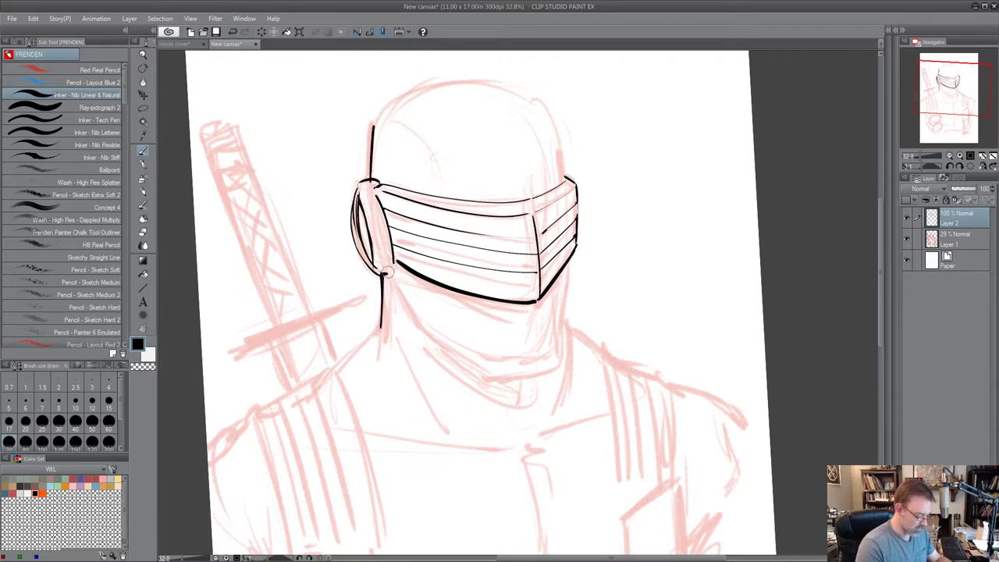
{"action": "mouse_move", "coordinate": [385, 270]}
{"action": "left_mouse_down"}
{"action": "mouse_move", "coordinate": [412, 312]}
{"action": "mouse_move", "coordinate": [388, 271]}
{"action": "left_mouse_up"}
- Ink the mask's jawline from the visor's far corner around the chin and up to the ear piece
{"action": "key", "text": "r"}
{"action": "left_click_drag", "start_coordinate": [748, 359], "coordinate": [736, 397]}
{"action": "key", "text": "p"}
{"action": "left_click_drag", "start_coordinate": [579, 264], "coordinate": [547, 368]}
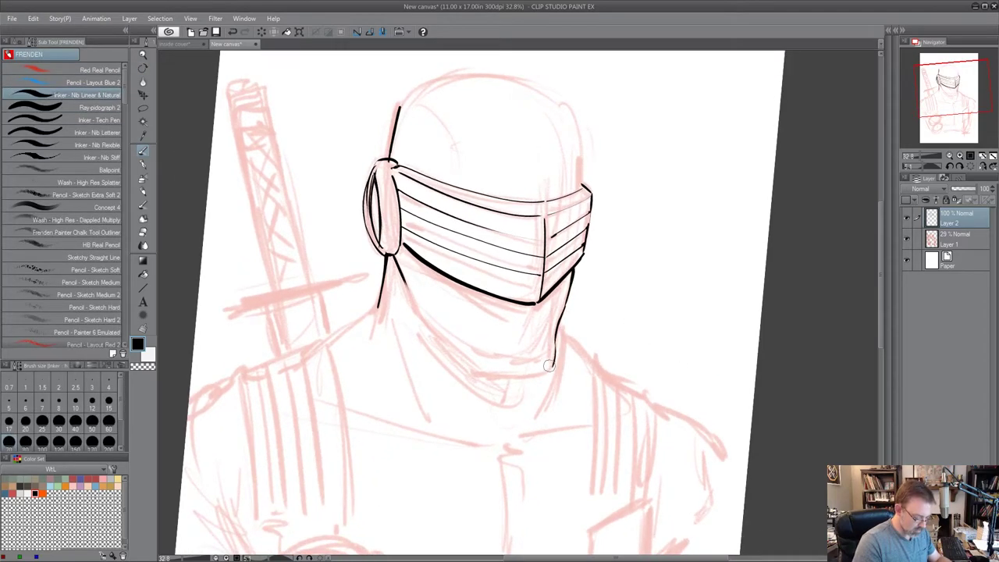
{"action": "key", "text": "r"}
{"action": "left_click_drag", "start_coordinate": [724, 408], "coordinate": [462, 230]}
{"action": "key", "text": "p"}
{"action": "mouse_move", "coordinate": [451, 190]}
{"action": "left_mouse_down"}
{"action": "mouse_move", "coordinate": [436, 239]}
{"action": "mouse_move", "coordinate": [442, 300]}
{"action": "mouse_move", "coordinate": [664, 490]}
{"action": "mouse_move", "coordinate": [756, 241]}
{"action": "mouse_move", "coordinate": [525, 379]}
{"action": "mouse_move", "coordinate": [586, 334]}
{"action": "left_mouse_up"}
{"action": "key", "text": "r"}
{"action": "key", "text": "p"}
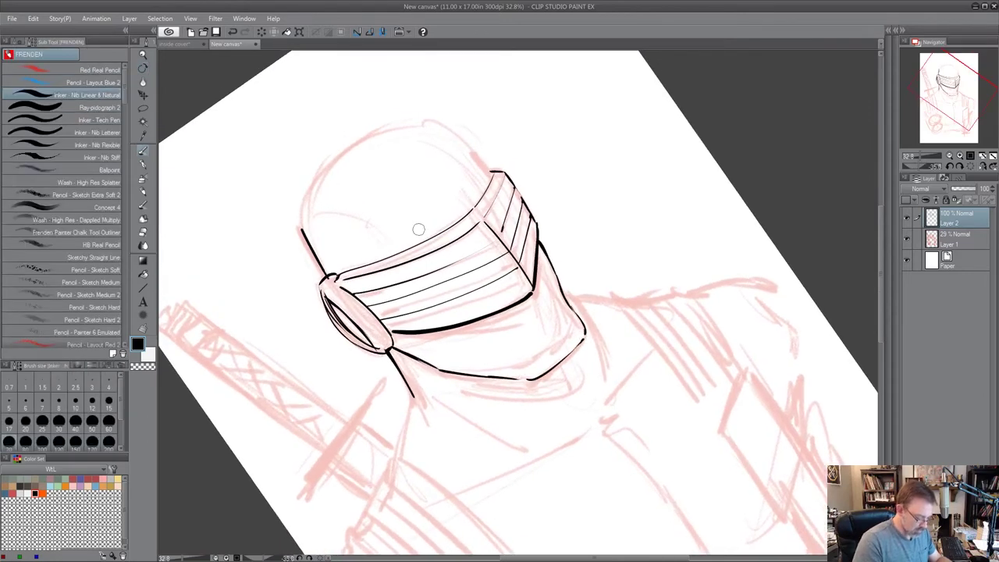
- Ink the dome of the head from above the ear piece over to the visor's far upper corner
{"action": "left_click_drag", "start_coordinate": [301, 229], "coordinate": [381, 130]}
{"action": "key", "text": "r"}
{"action": "left_click_drag", "start_coordinate": [741, 232], "coordinate": [687, 323]}
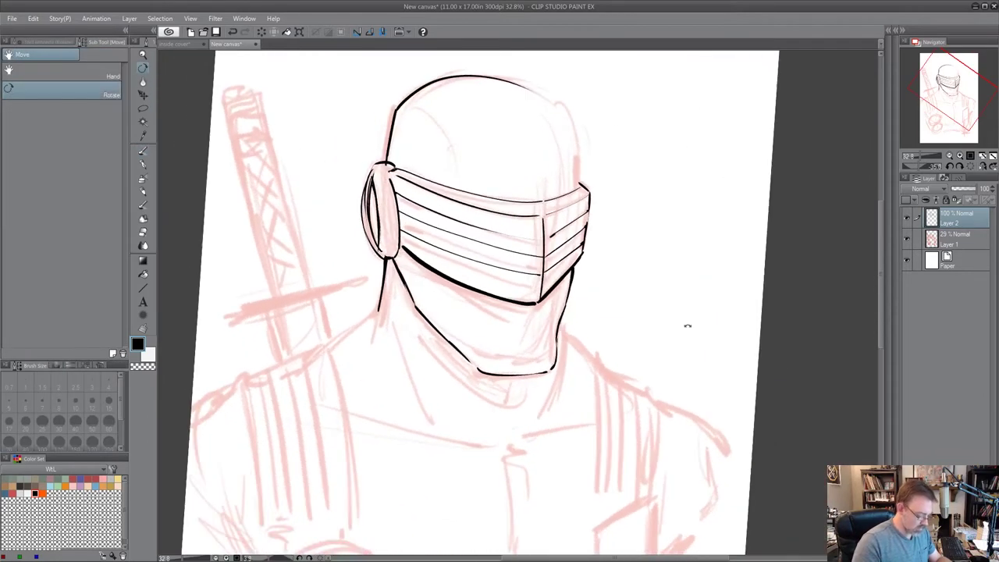
{"action": "key", "text": "p"}
{"action": "mouse_move", "coordinate": [538, 93]}
{"action": "left_mouse_down"}
{"action": "mouse_move", "coordinate": [571, 124]}
{"action": "mouse_move", "coordinate": [582, 191]}
{"action": "left_mouse_up"}
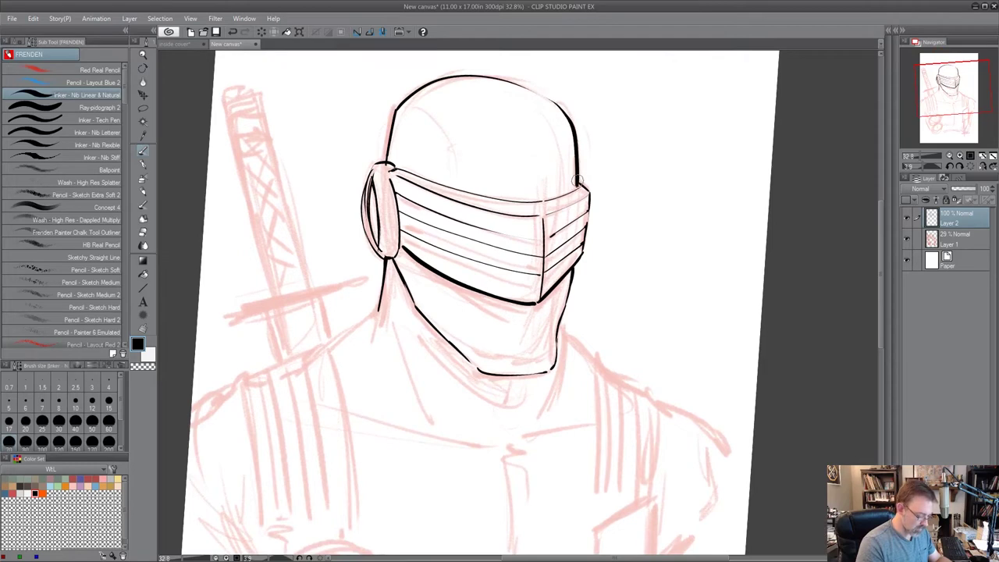
{"action": "key", "text": "ctrl+z"}
{"action": "mouse_move", "coordinate": [537, 93]}
{"action": "left_mouse_down"}
{"action": "mouse_move", "coordinate": [569, 126]}
{"action": "mouse_move", "coordinate": [579, 186]}
{"action": "left_mouse_up"}
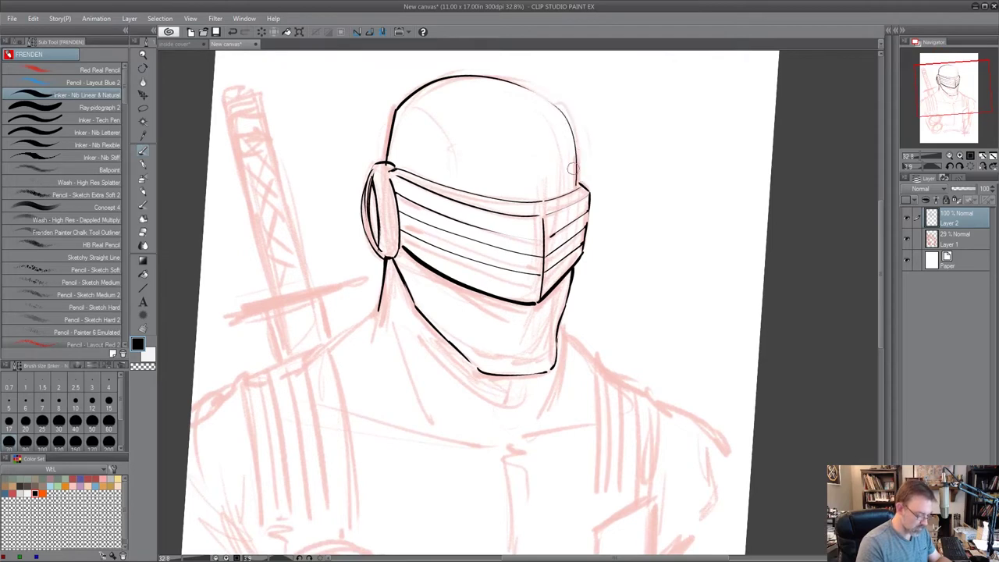
{"action": "left_click_drag", "start_coordinate": [539, 93], "coordinate": [565, 121]}
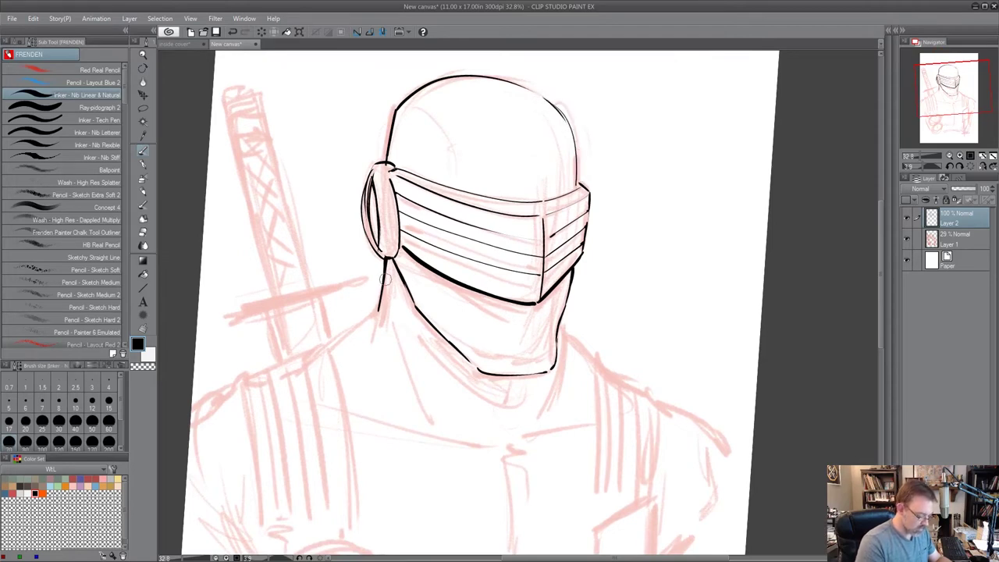
- Ink the slope from the neck to the near shoulder and the bumpy top edge of the striped shoulder pad
{"action": "mouse_move", "coordinate": [383, 283]}
{"action": "left_mouse_down"}
{"action": "mouse_move", "coordinate": [379, 310]}
{"action": "mouse_move", "coordinate": [332, 344]}
{"action": "mouse_move", "coordinate": [243, 378]}
{"action": "left_mouse_up"}
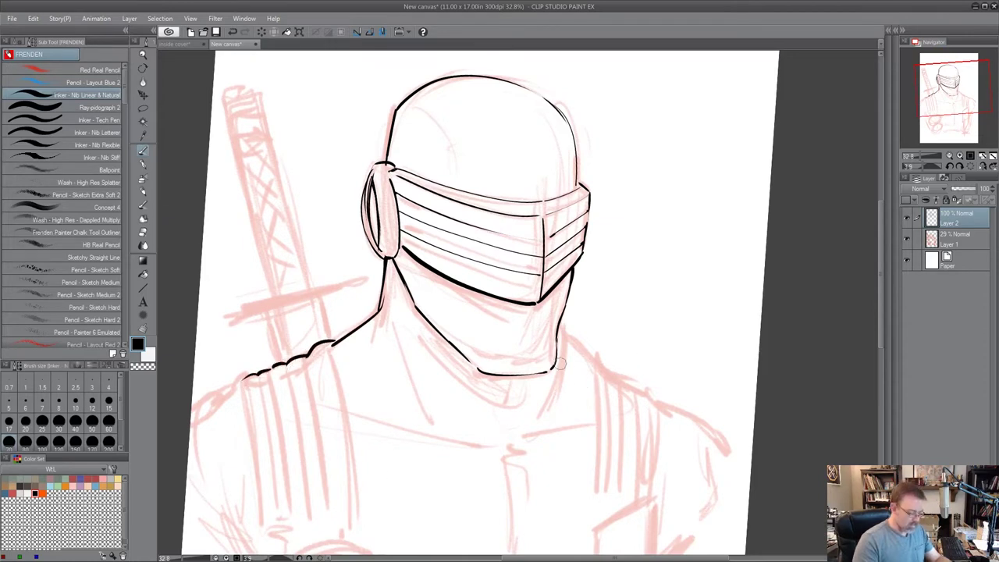
- Ink the two neck muscle lines, the small notch at the collar and the start of the far shoulder's slope
{"action": "left_click_drag", "start_coordinate": [537, 375], "coordinate": [514, 420]}
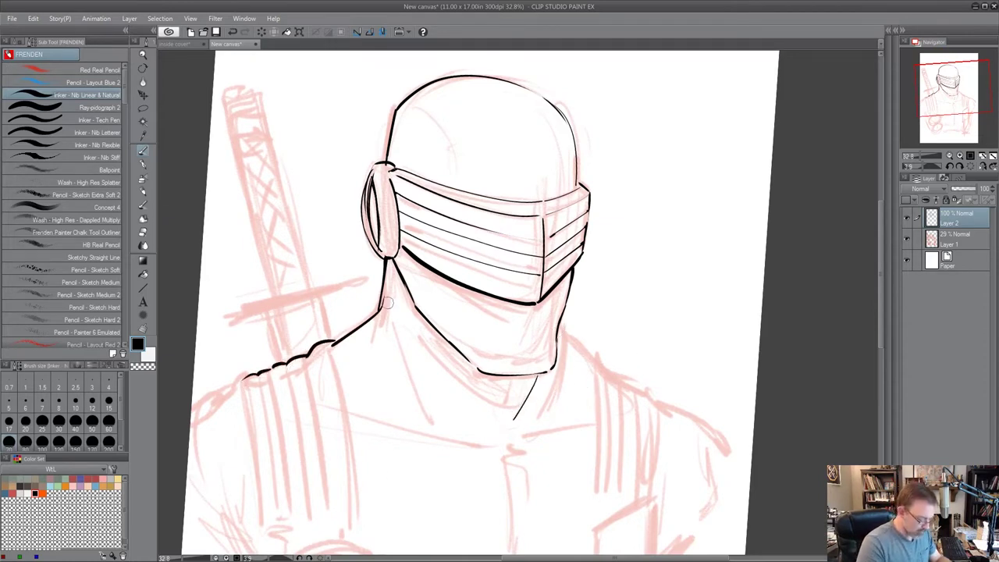
{"action": "left_click_drag", "start_coordinate": [388, 307], "coordinate": [444, 414]}
{"action": "left_click_drag", "start_coordinate": [521, 448], "coordinate": [505, 457]}
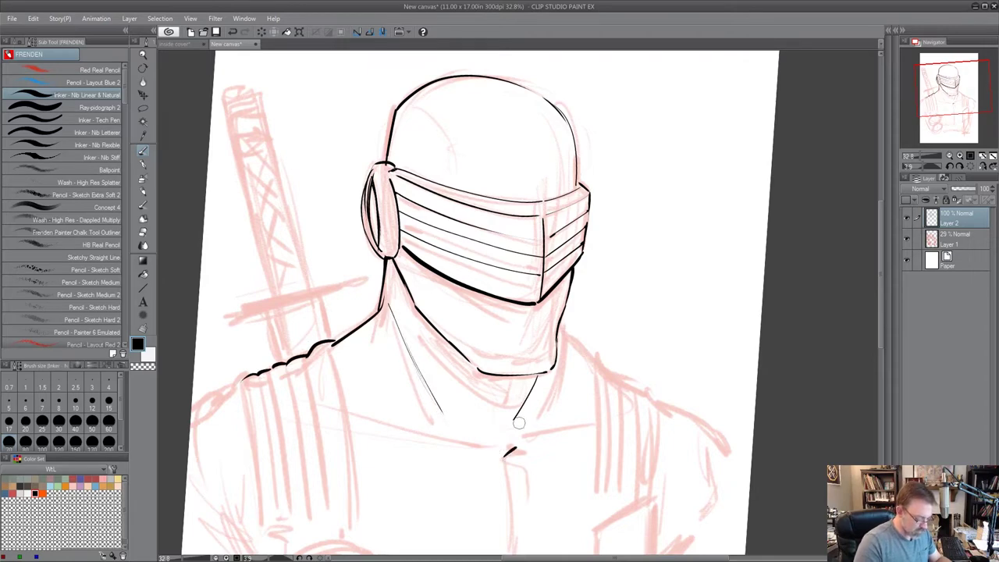
{"action": "left_click_drag", "start_coordinate": [557, 327], "coordinate": [593, 363]}
- Ink the near shoulder pad with its long ribs, stitch marks and lower edge, plus the short straps beneath it
{"action": "mouse_move", "coordinate": [618, 454]}
{"action": "left_mouse_down"}
{"action": "mouse_move", "coordinate": [663, 366]}
{"action": "mouse_move", "coordinate": [634, 382]}
{"action": "left_mouse_up"}
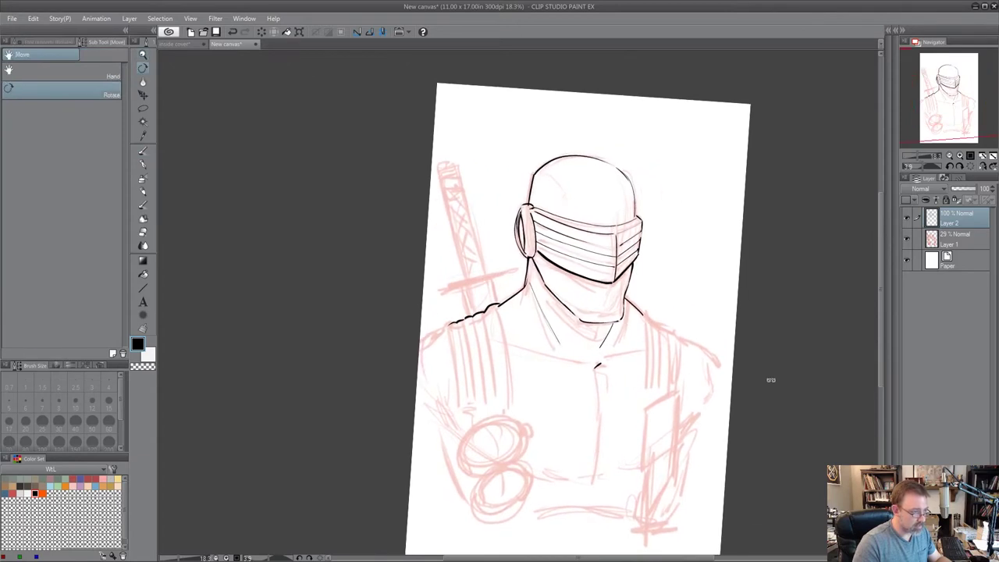
{"action": "left_click_drag", "start_coordinate": [770, 380], "coordinate": [784, 330]}
{"action": "key", "text": "p"}
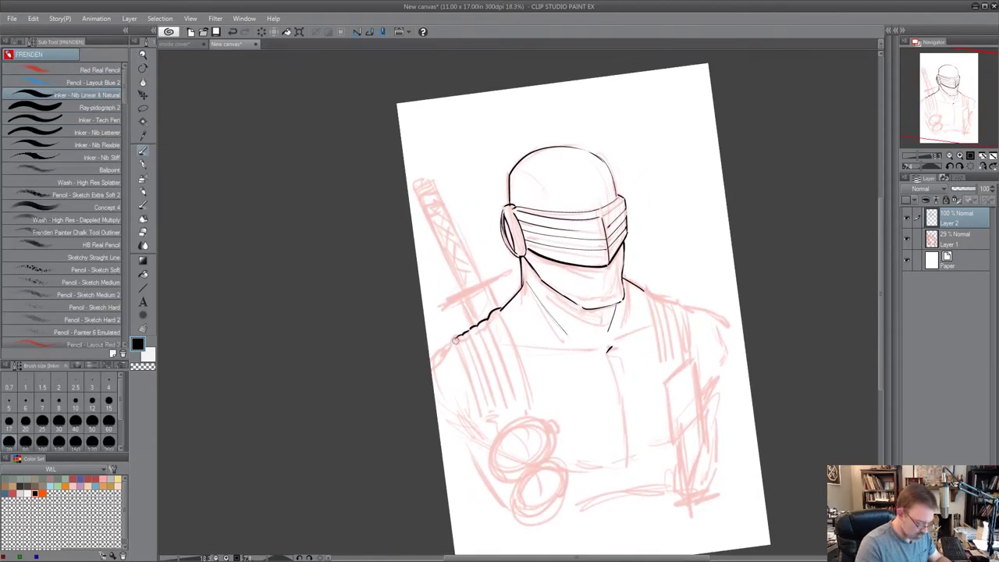
{"action": "left_click_drag", "start_coordinate": [455, 340], "coordinate": [484, 412]}
{"action": "mouse_move", "coordinate": [496, 308]}
{"action": "left_mouse_down"}
{"action": "mouse_move", "coordinate": [529, 401]}
{"action": "mouse_move", "coordinate": [509, 412]}
{"action": "left_mouse_up"}
{"action": "left_click_drag", "start_coordinate": [463, 339], "coordinate": [497, 412]}
{"action": "mouse_move", "coordinate": [493, 310]}
{"action": "left_mouse_down"}
{"action": "mouse_move", "coordinate": [521, 399]}
{"action": "mouse_move", "coordinate": [498, 415]}
{"action": "left_mouse_up"}
{"action": "left_click_drag", "start_coordinate": [464, 328], "coordinate": [503, 409]}
{"action": "mouse_move", "coordinate": [478, 324]}
{"action": "left_mouse_down"}
{"action": "mouse_move", "coordinate": [500, 391]}
{"action": "mouse_move", "coordinate": [500, 360]}
{"action": "mouse_move", "coordinate": [514, 402]}
{"action": "left_mouse_up"}
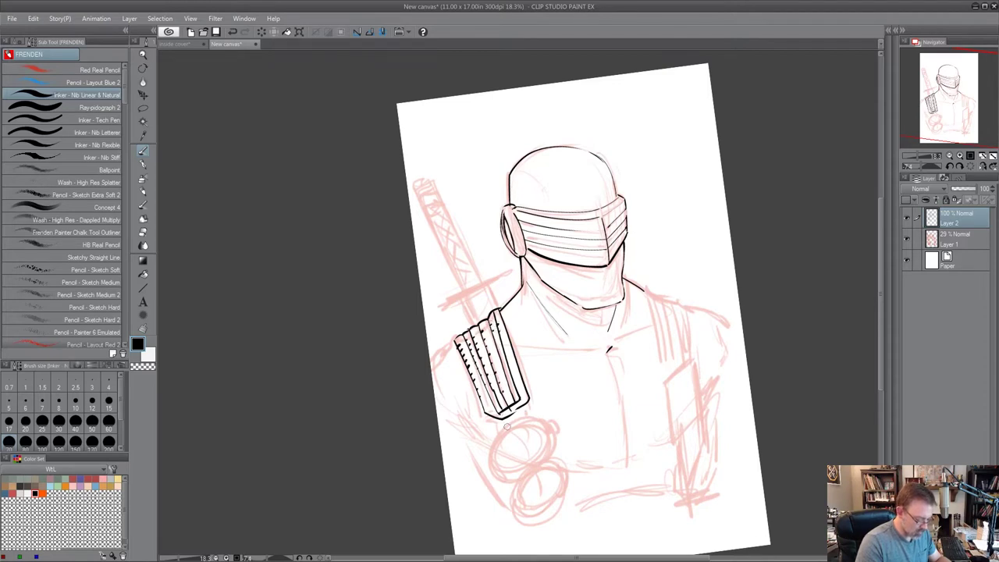
{"action": "left_click_drag", "start_coordinate": [503, 424], "coordinate": [514, 412]}
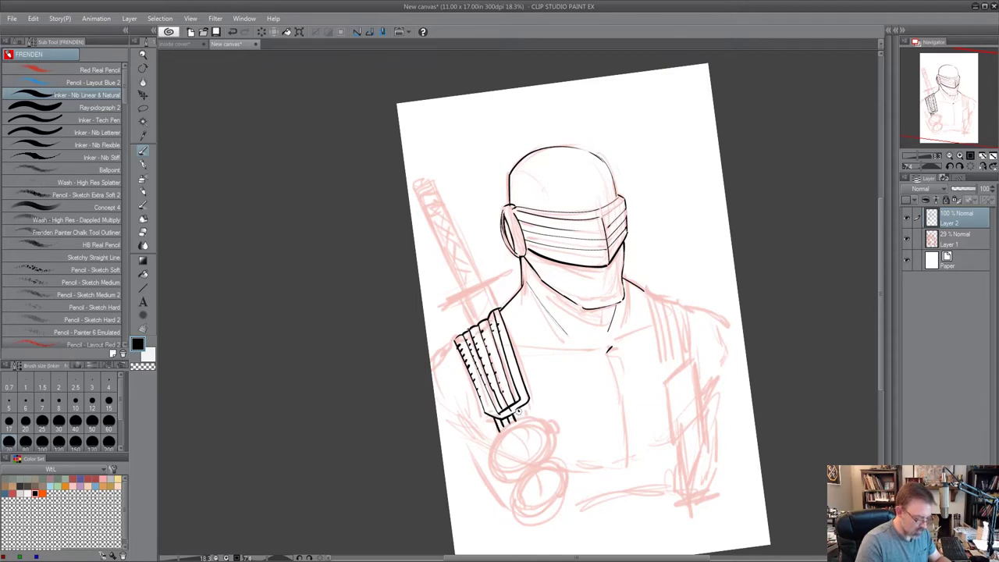
- Ink the bit of shoulder edge beside the near pad and the sword's crossguard with the short edges below it
{"action": "left_click_drag", "start_coordinate": [457, 340], "coordinate": [444, 352]}
{"action": "mouse_move", "coordinate": [462, 298]}
{"action": "left_mouse_down"}
{"action": "mouse_move", "coordinate": [496, 289]}
{"action": "mouse_move", "coordinate": [485, 289]}
{"action": "mouse_move", "coordinate": [493, 304]}
{"action": "mouse_move", "coordinate": [468, 294]}
{"action": "mouse_move", "coordinate": [499, 281]}
{"action": "left_mouse_up"}
{"action": "mouse_move", "coordinate": [443, 304]}
{"action": "left_mouse_down"}
{"action": "mouse_move", "coordinate": [437, 312]}
{"action": "mouse_move", "coordinate": [502, 270]}
{"action": "left_mouse_up"}
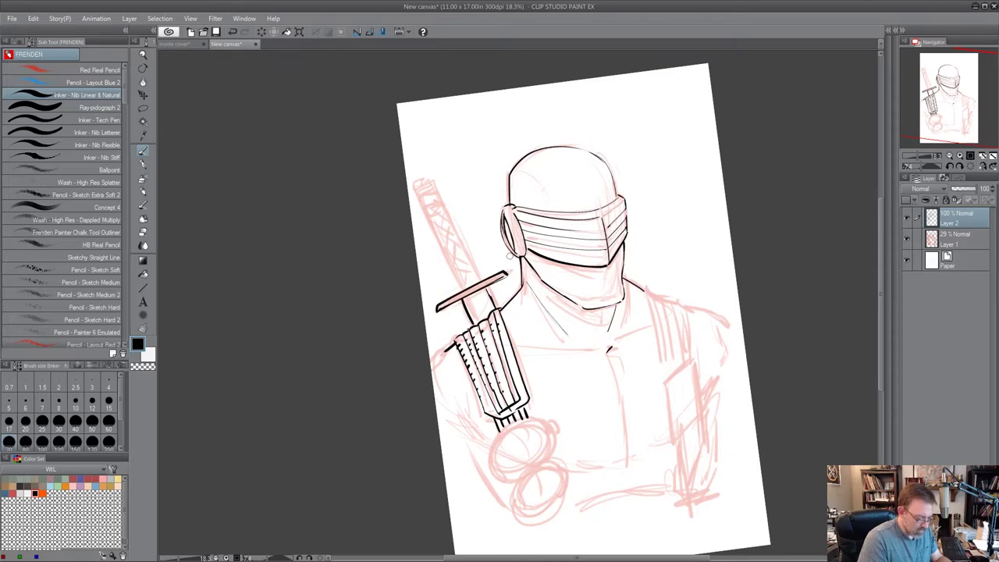
- Ink both long edges of the sword grip as straight lines, replacing the freehand edge
{"action": "left_click_drag", "start_coordinate": [413, 189], "coordinate": [461, 294]}
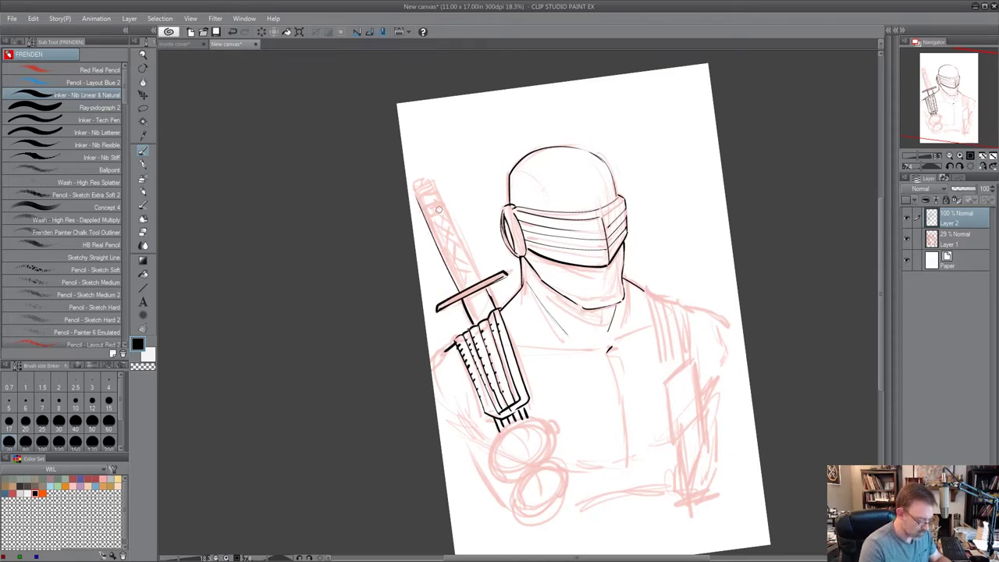
{"action": "key", "text": "ctrl+z"}
{"action": "left_click", "coordinate": [144, 287]}
{"action": "left_click_drag", "start_coordinate": [413, 188], "coordinate": [461, 290]}
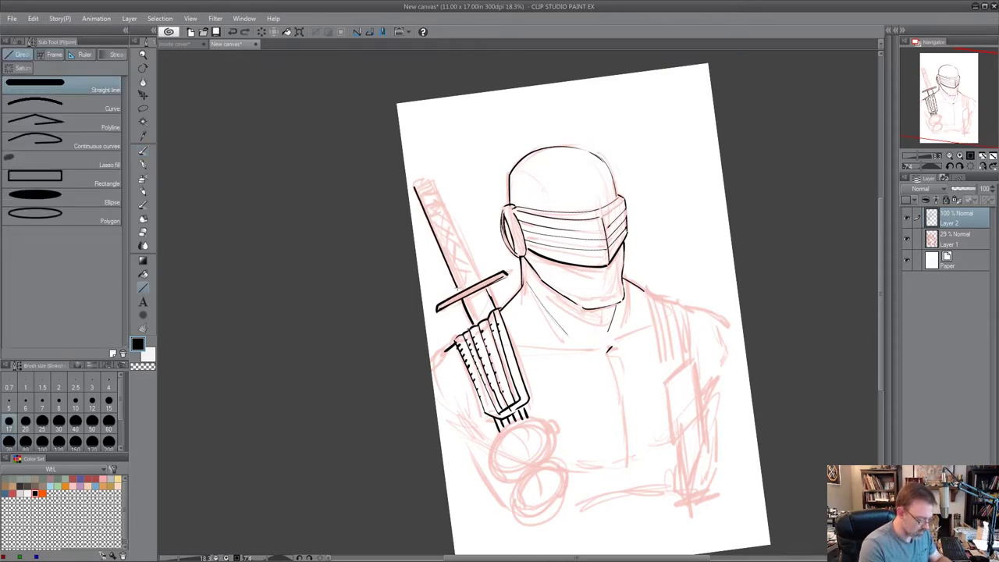
{"action": "left_click_drag", "start_coordinate": [433, 181], "coordinate": [475, 272]}
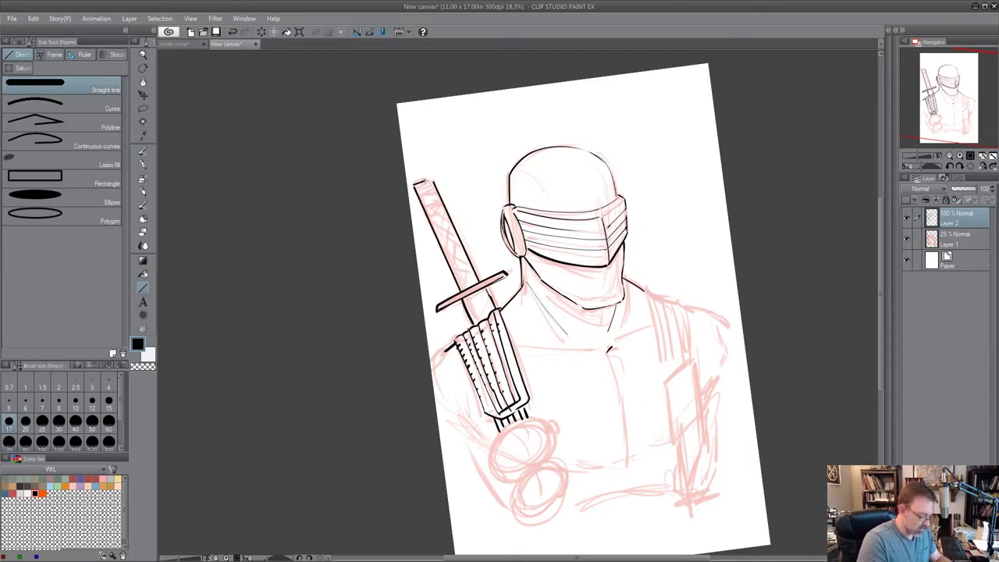
- Ink the pommel cap of the sword and the crisscross wrapping along its grip
{"action": "key", "text": "p"}
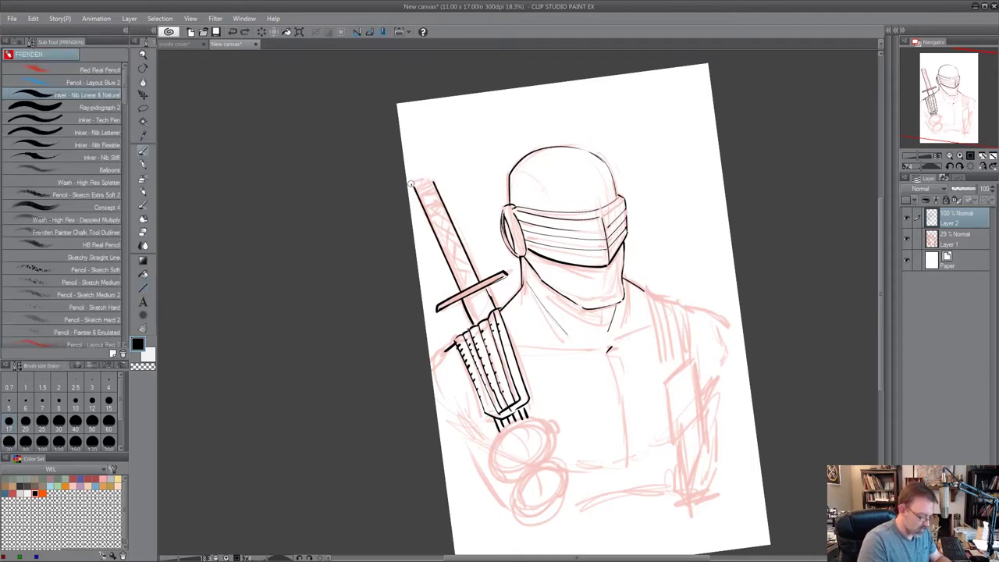
{"action": "mouse_move", "coordinate": [430, 182]}
{"action": "left_mouse_down"}
{"action": "mouse_move", "coordinate": [415, 188]}
{"action": "mouse_move", "coordinate": [448, 262]}
{"action": "left_mouse_up"}
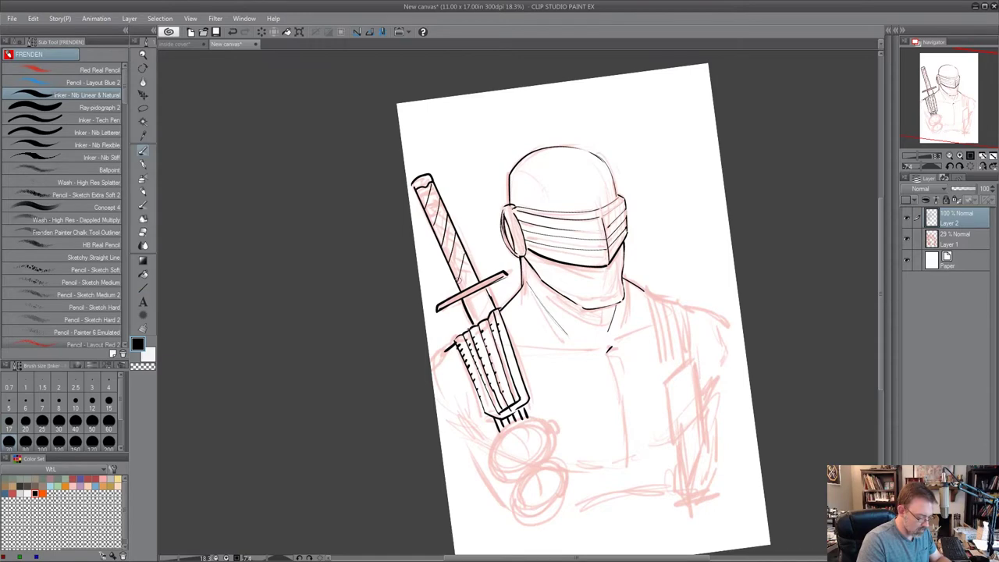
{"action": "mouse_move", "coordinate": [696, 443]}
{"action": "left_mouse_down"}
{"action": "mouse_move", "coordinate": [671, 470]}
{"action": "mouse_move", "coordinate": [461, 468]}
{"action": "left_mouse_up"}
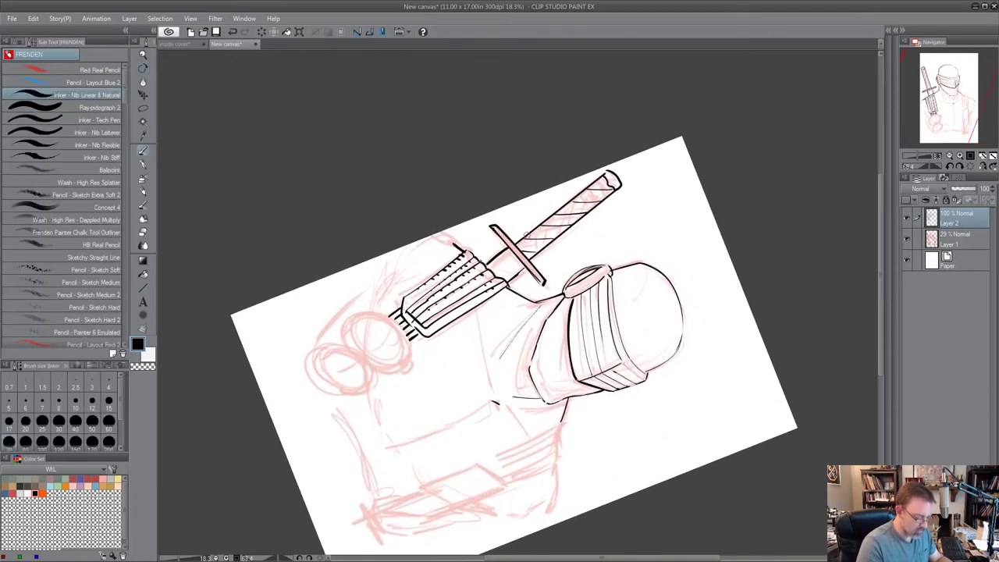
{"action": "mouse_move", "coordinate": [525, 235]}
{"action": "left_mouse_down"}
{"action": "mouse_move", "coordinate": [528, 257]}
{"action": "mouse_move", "coordinate": [532, 237]}
{"action": "left_mouse_up"}
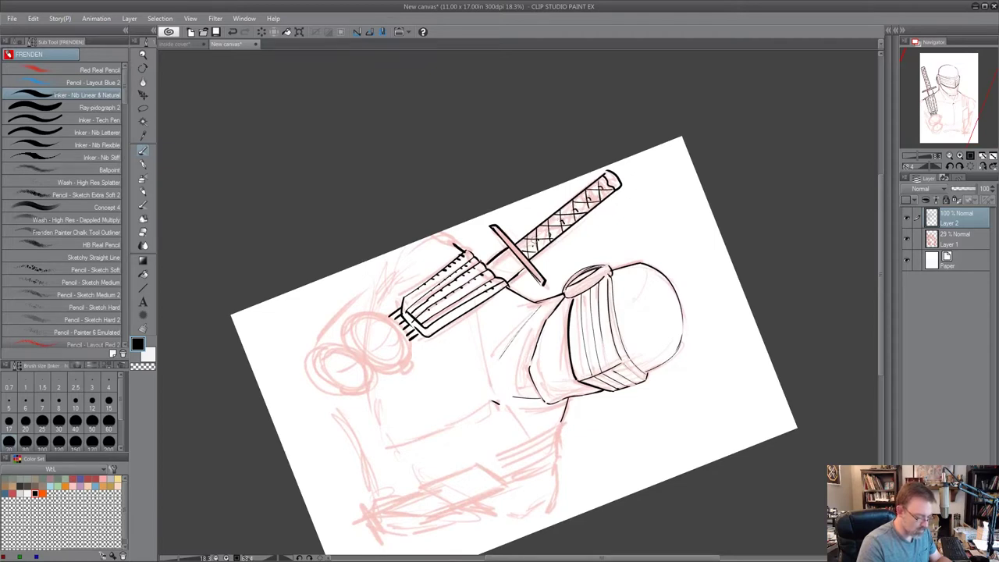
- Ink the far shoulder pad with its outline, vertical ribs and edge marks, plus the short straps beneath it
{"action": "mouse_move", "coordinate": [487, 263]}
{"action": "left_mouse_down"}
{"action": "mouse_move", "coordinate": [759, 259]}
{"action": "mouse_move", "coordinate": [687, 286]}
{"action": "left_mouse_up"}
{"action": "mouse_move", "coordinate": [653, 320]}
{"action": "left_mouse_down"}
{"action": "mouse_move", "coordinate": [677, 334]}
{"action": "mouse_move", "coordinate": [652, 349]}
{"action": "mouse_move", "coordinate": [651, 383]}
{"action": "left_mouse_up"}
{"action": "left_click_drag", "start_coordinate": [679, 334], "coordinate": [679, 379]}
{"action": "left_click_drag", "start_coordinate": [652, 324], "coordinate": [650, 387]}
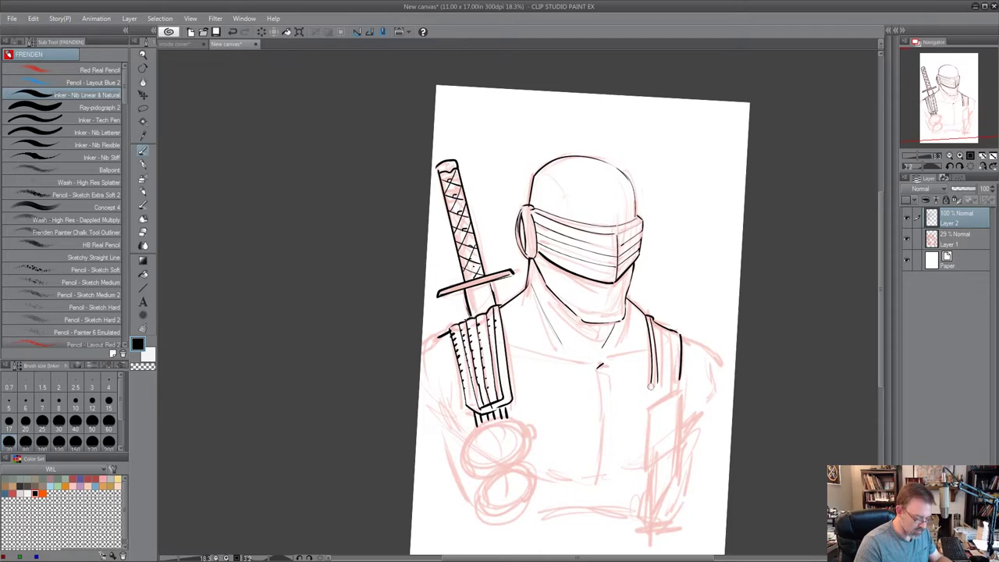
{"action": "mouse_move", "coordinate": [663, 326]}
{"action": "left_mouse_down"}
{"action": "mouse_move", "coordinate": [666, 382]}
{"action": "mouse_move", "coordinate": [684, 386]}
{"action": "left_mouse_up"}
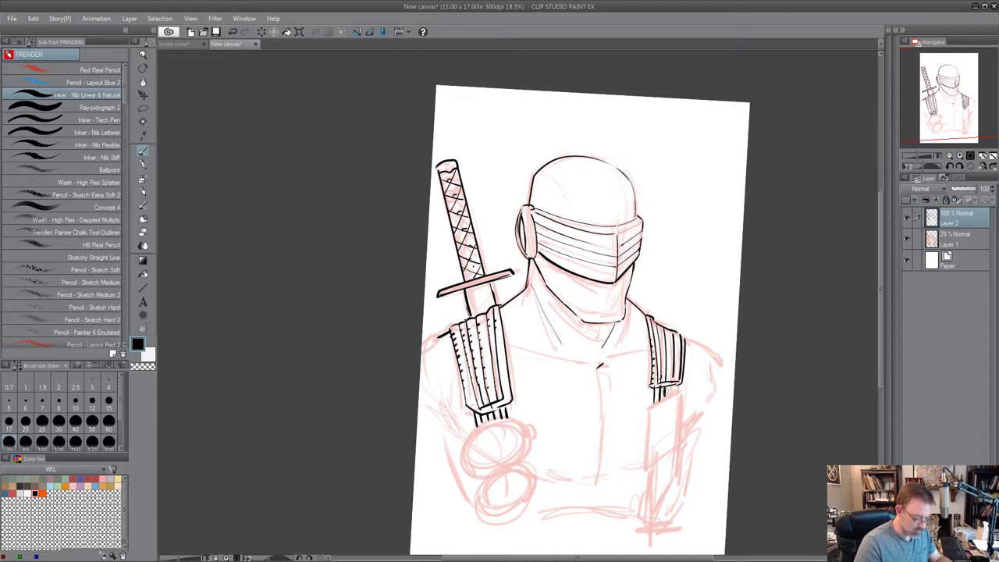
- Ink the slanted top and both long sides of the sheath below the far shoulder pad
{"action": "mouse_move", "coordinate": [676, 389]}
{"action": "left_mouse_down"}
{"action": "mouse_move", "coordinate": [649, 406]}
{"action": "mouse_move", "coordinate": [646, 490]}
{"action": "left_mouse_up"}
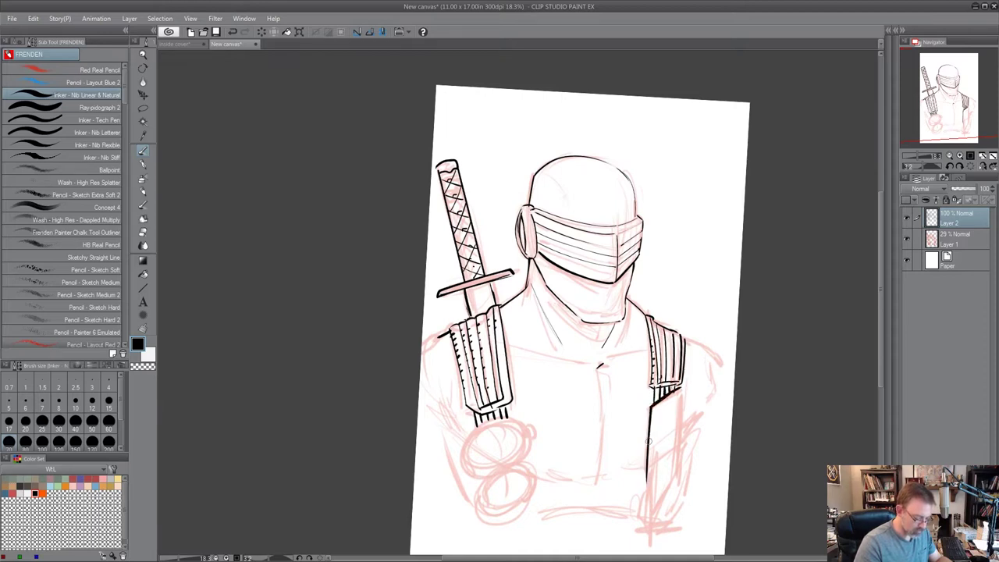
{"action": "left_click_drag", "start_coordinate": [646, 450], "coordinate": [646, 508]}
{"action": "left_click_drag", "start_coordinate": [677, 387], "coordinate": [674, 494]}
- Ink the center line of the chest and the two collarbone lines running out from the neck notch
{"action": "mouse_move", "coordinate": [600, 391]}
{"action": "left_mouse_down"}
{"action": "mouse_move", "coordinate": [590, 474]}
{"action": "mouse_move", "coordinate": [599, 468]}
{"action": "left_mouse_up"}
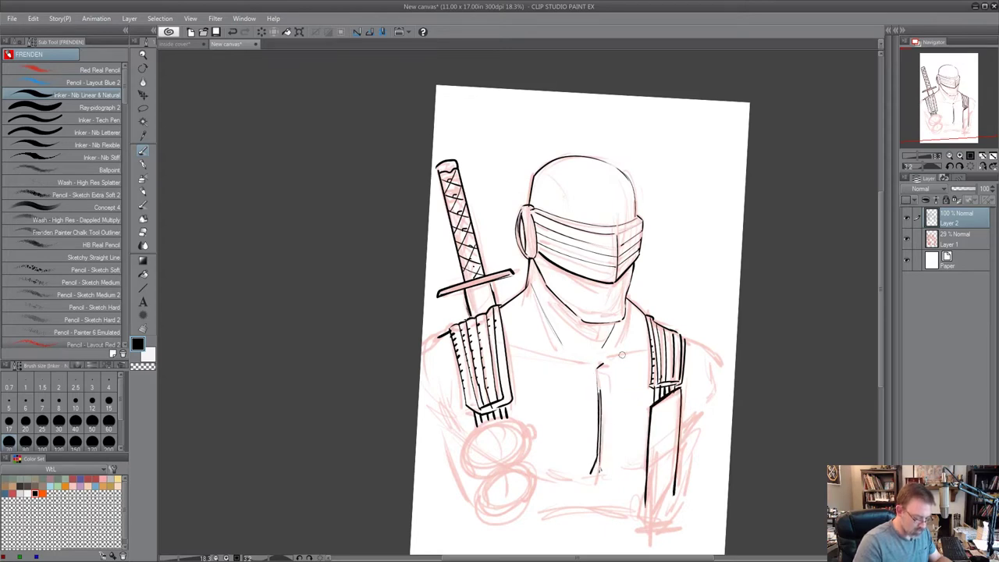
{"action": "left_click_drag", "start_coordinate": [612, 361], "coordinate": [650, 352]}
{"action": "left_click_drag", "start_coordinate": [593, 364], "coordinate": [518, 350]}
{"action": "key", "text": "r"}
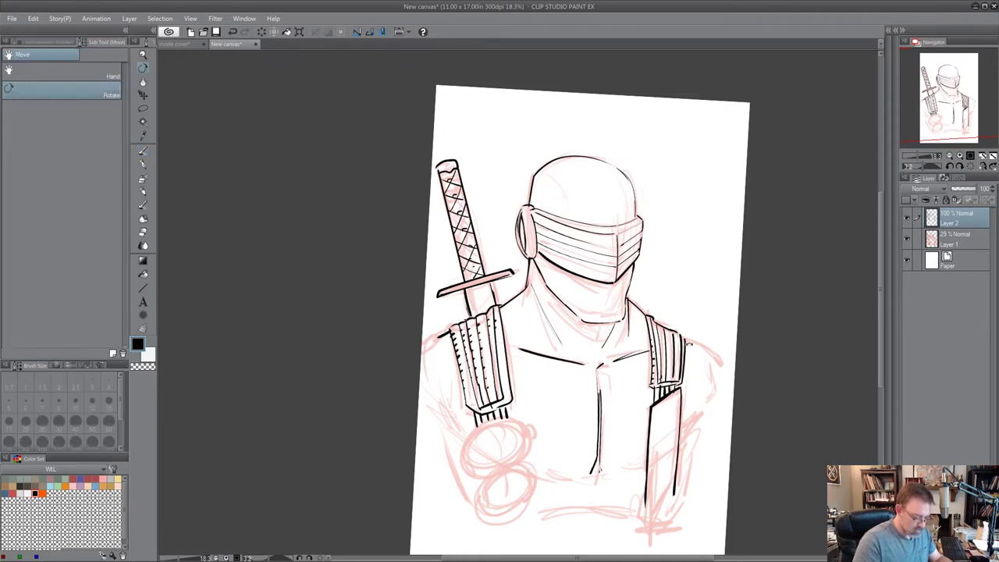
- Ink the rounded top of the far shoulder and the arm line running down to the sheath
{"action": "key", "text": "p"}
{"action": "left_click_drag", "start_coordinate": [684, 340], "coordinate": [717, 362]}
{"action": "left_click_drag", "start_coordinate": [703, 401], "coordinate": [679, 440]}
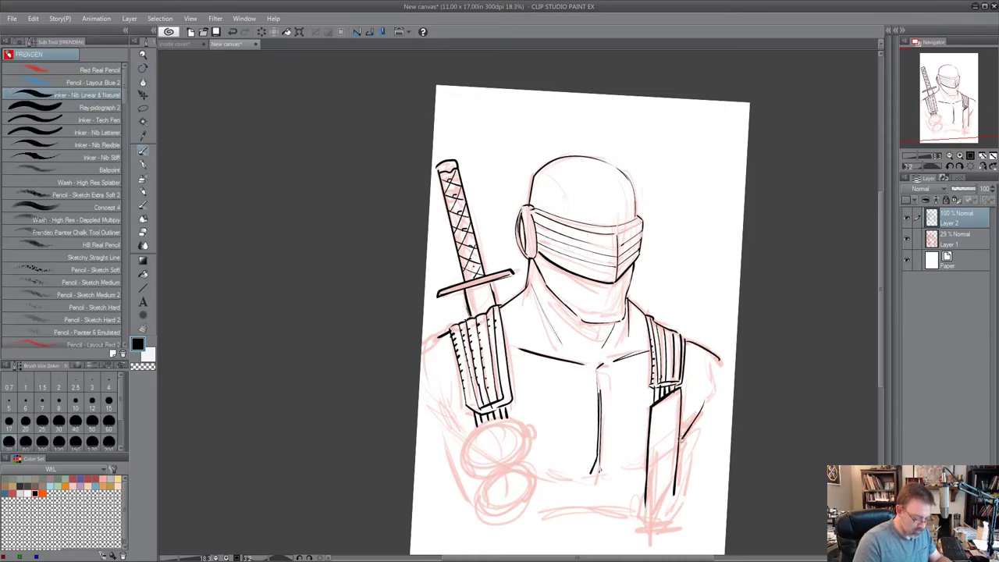
- Ink the lower contours of the chest on both sides of the center line and the short crease by the near arm
{"action": "key", "text": "r"}
{"action": "left_click_drag", "start_coordinate": [764, 416], "coordinate": [787, 374]}
{"action": "left_click_drag", "start_coordinate": [582, 360], "coordinate": [532, 372]}
{"action": "key", "text": "p"}
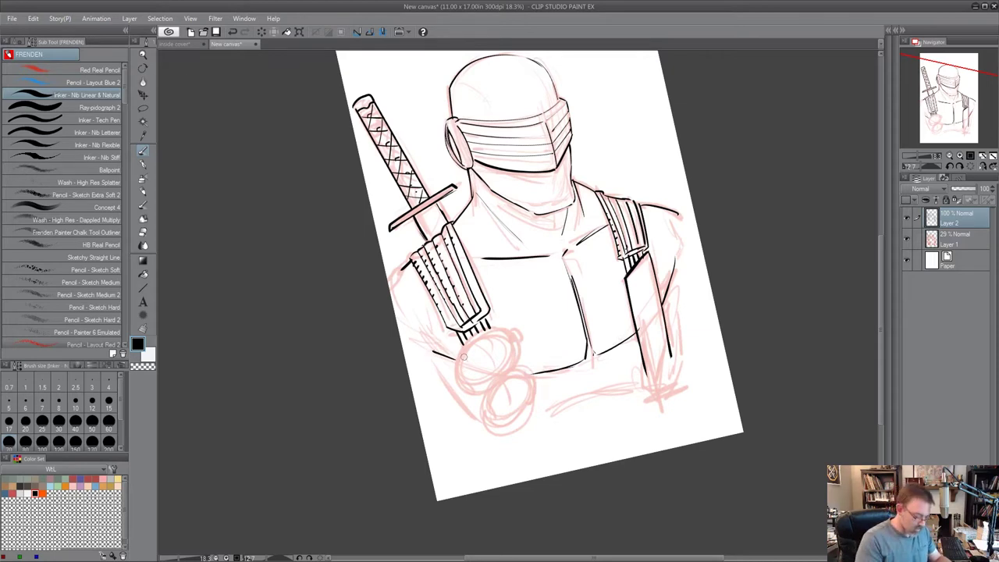
{"action": "left_click", "coordinate": [143, 287]}
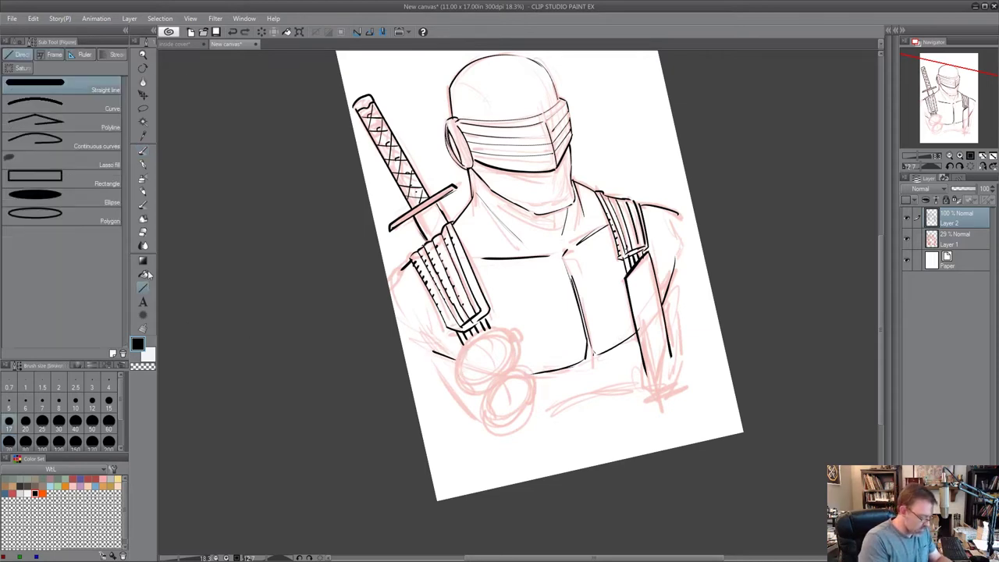
{"action": "left_click", "coordinate": [100, 210]}
{"action": "left_click_drag", "start_coordinate": [488, 360], "coordinate": [527, 396]}
{"action": "key", "text": "ctrl+z"}
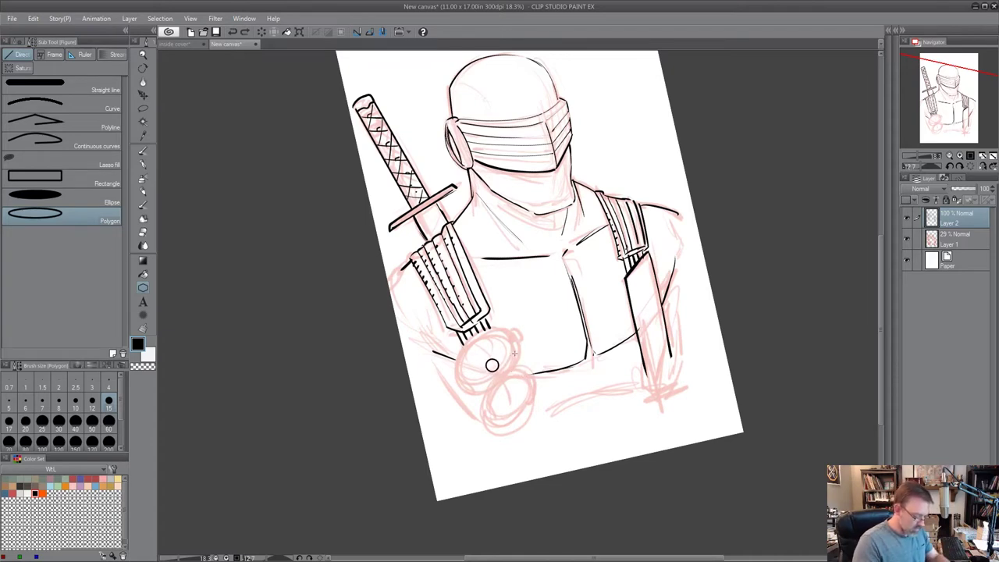
{"action": "left_click_drag", "start_coordinate": [169, 189], "coordinate": [469, 198]}
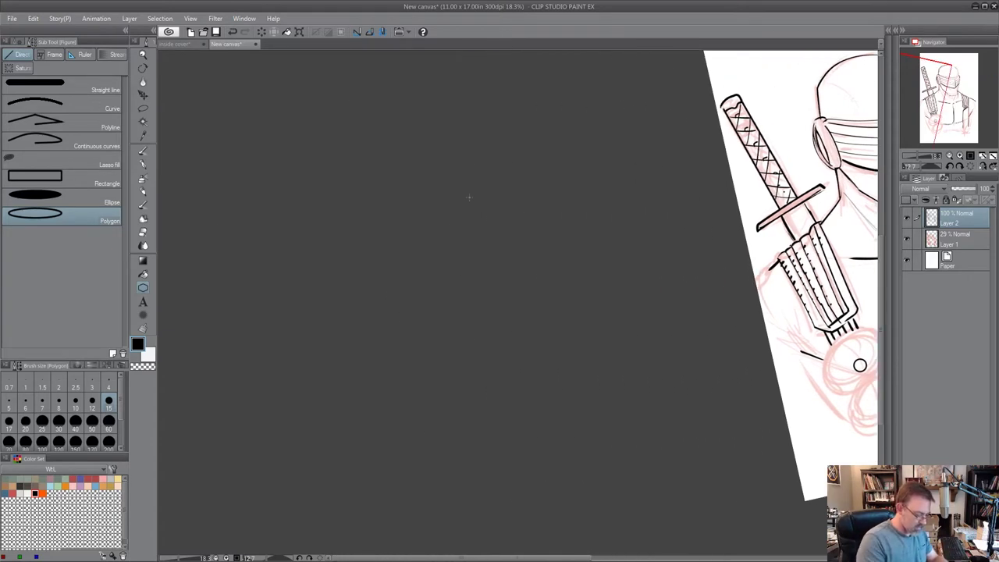
{"action": "key", "text": "p"}
{"action": "key", "text": "ctrl+z"}
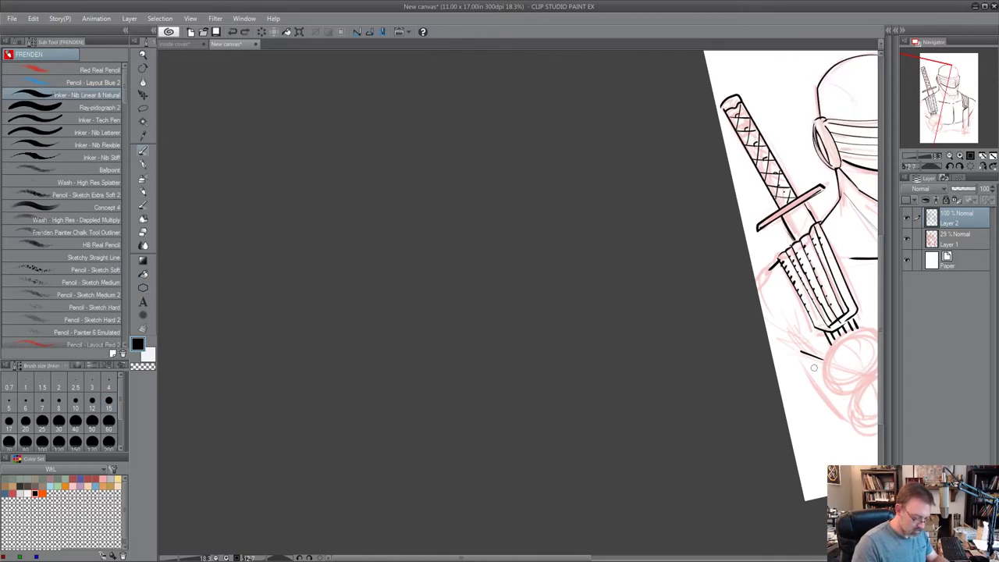
{"action": "left_click_drag", "start_coordinate": [793, 309], "coordinate": [471, 315]}
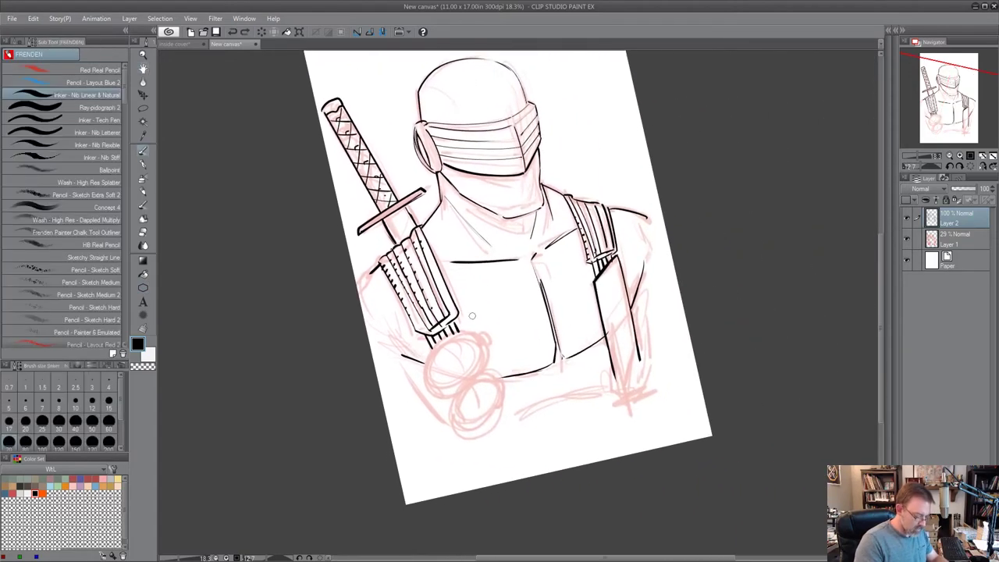
- Ink the upper grenade below the near shoulder pad with its oval outline, end cap, side clip and curved seam
{"action": "mouse_move", "coordinate": [425, 369]}
{"action": "left_mouse_down"}
{"action": "mouse_move", "coordinate": [435, 350]}
{"action": "mouse_move", "coordinate": [473, 338]}
{"action": "mouse_move", "coordinate": [483, 357]}
{"action": "left_mouse_up"}
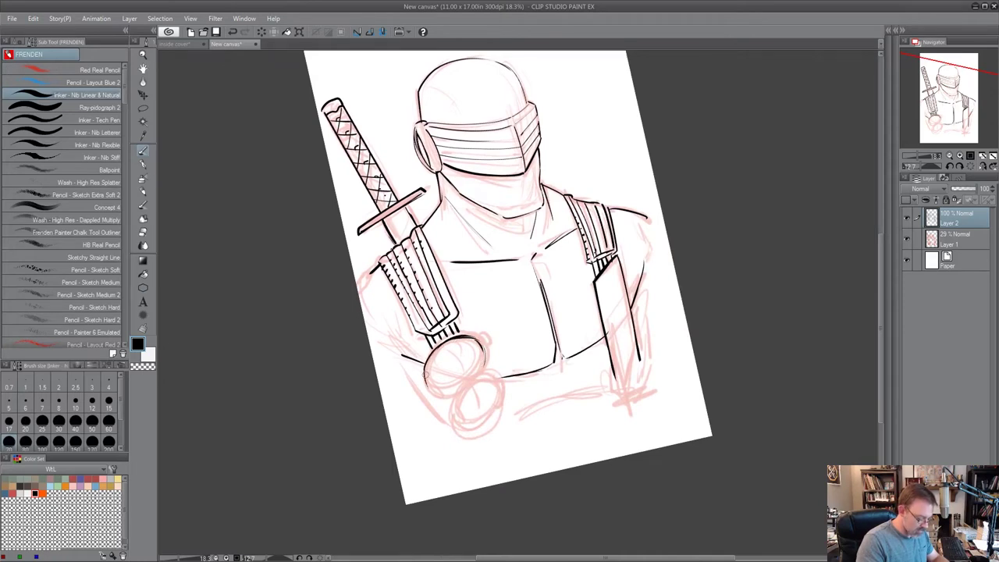
{"action": "left_click_drag", "start_coordinate": [445, 392], "coordinate": [467, 389]}
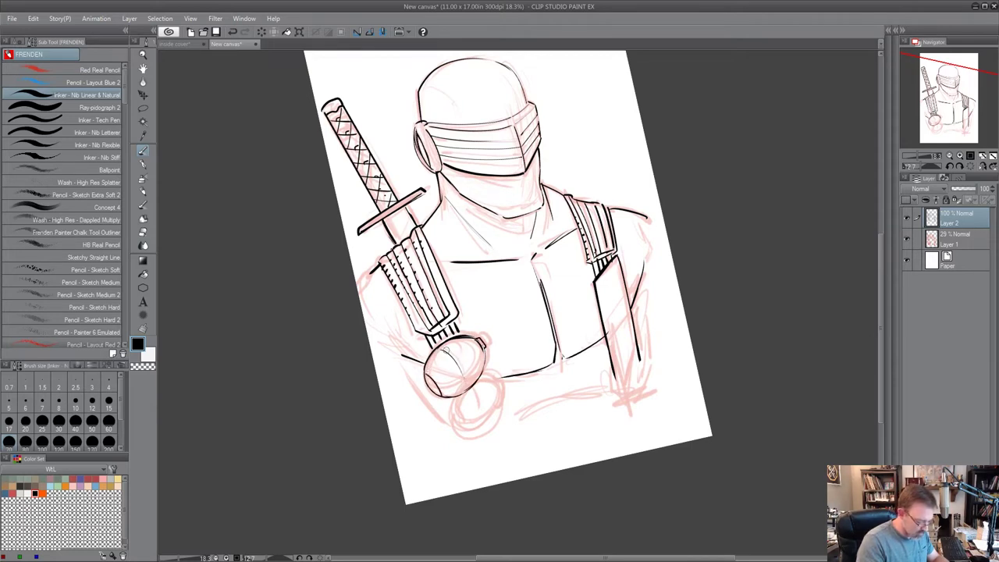
{"action": "left_click_drag", "start_coordinate": [445, 350], "coordinate": [466, 385]}
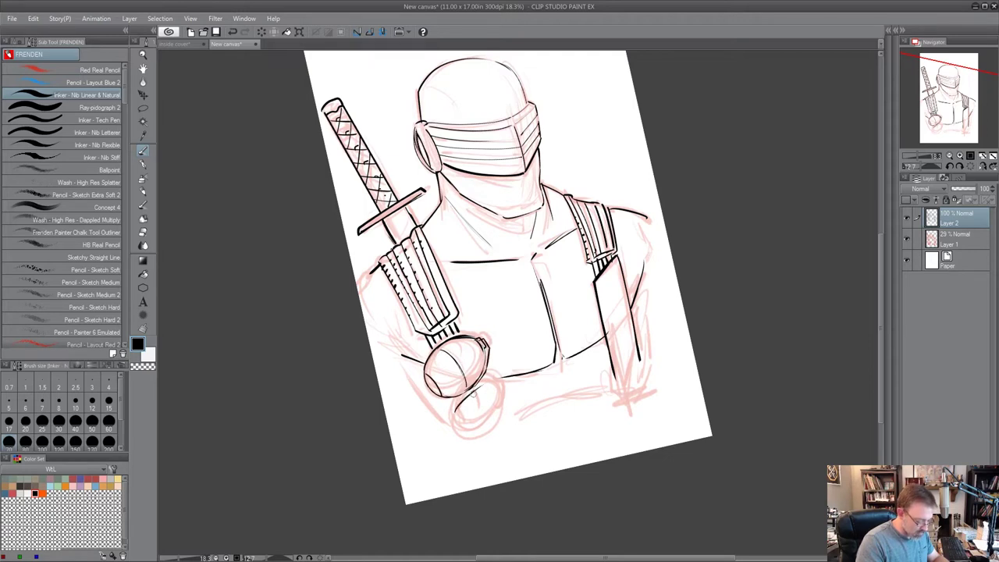
- Ink the lower grenade's oval outline and curved seam, and add a thick shadow stroke along the upper grenade's underside
{"action": "left_click_drag", "start_coordinate": [459, 403], "coordinate": [496, 383]}
{"action": "key", "text": "ctrl+z"}
{"action": "mouse_move", "coordinate": [473, 390]}
{"action": "left_mouse_down"}
{"action": "mouse_move", "coordinate": [449, 423]}
{"action": "mouse_move", "coordinate": [499, 422]}
{"action": "left_mouse_up"}
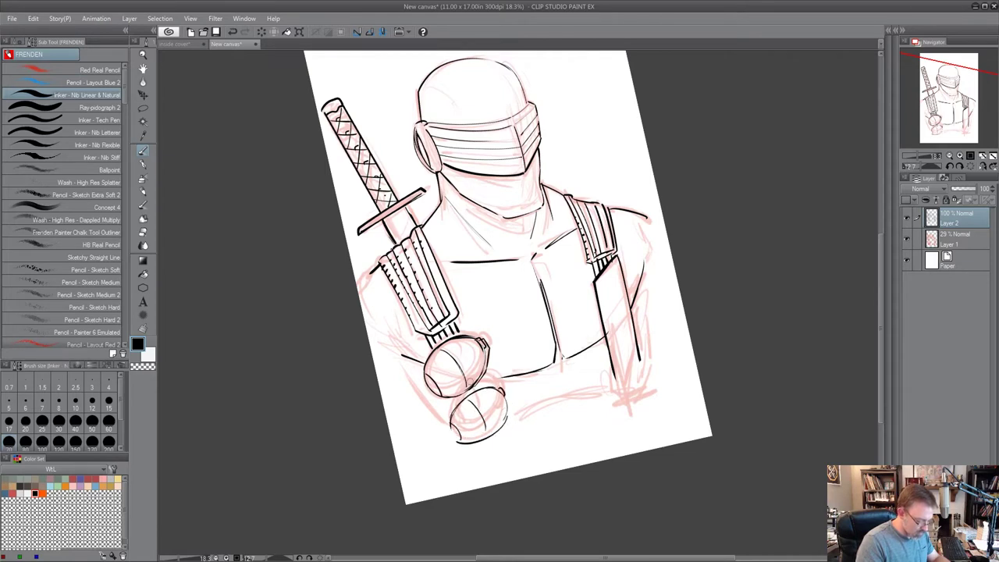
{"action": "left_click_drag", "start_coordinate": [441, 390], "coordinate": [477, 384]}
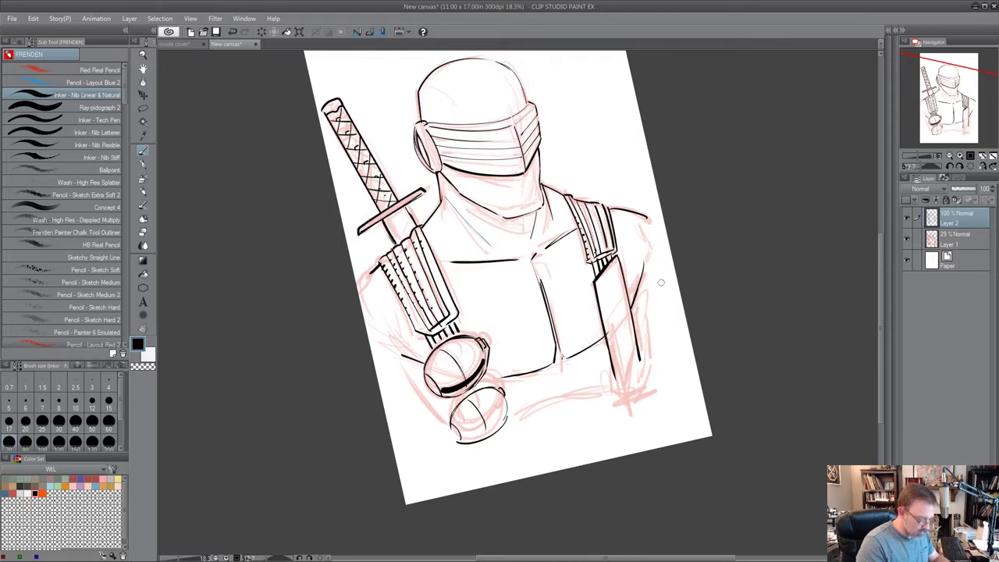
- Ink the curved crease across the abdomen beside the lower grenade and hide the red sketch on Layer 1
{"action": "key", "text": "shift+space"}
{"action": "mouse_move", "coordinate": [722, 437]}
{"action": "left_mouse_down"}
{"action": "mouse_move", "coordinate": [697, 504]}
{"action": "mouse_move", "coordinate": [706, 495]}
{"action": "left_mouse_up"}
{"action": "left_click_drag", "start_coordinate": [497, 409], "coordinate": [573, 405]}
{"action": "left_click_drag", "start_coordinate": [509, 408], "coordinate": [555, 409]}
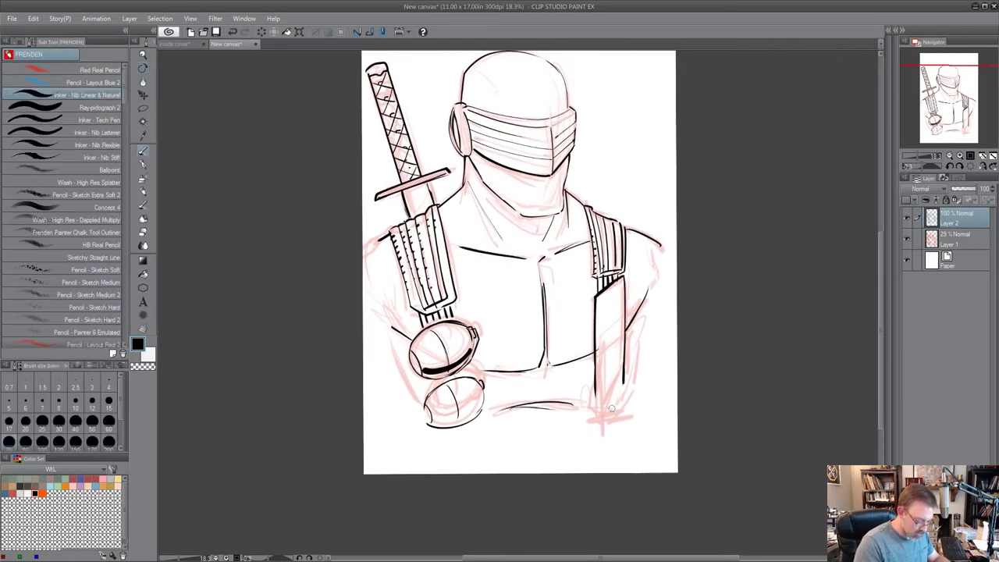
{"action": "left_click", "coordinate": [906, 238]}
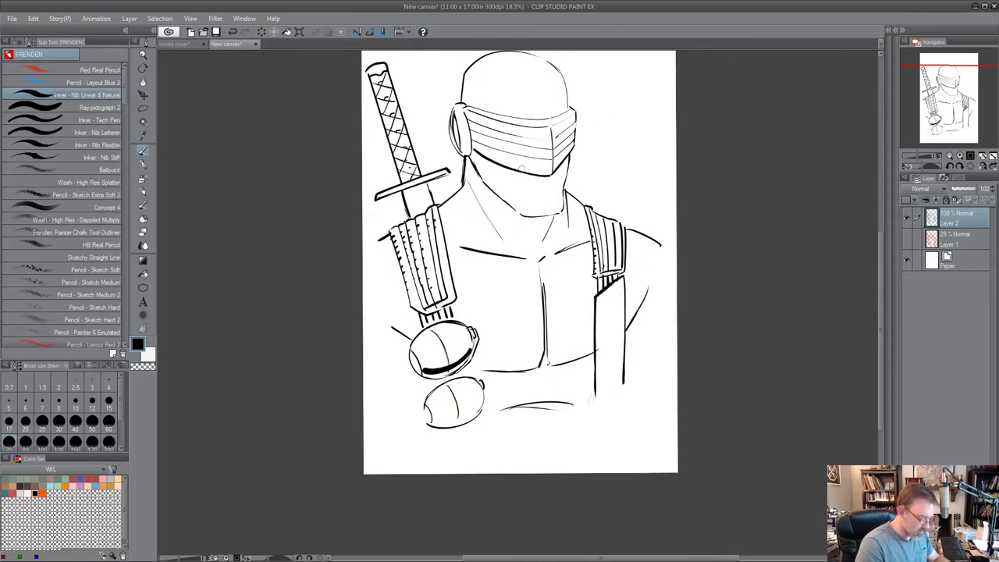
- Outline a jagged shadow shape on the mask's jaw below the visor and an angular one on the near side of the helmet
{"action": "left_click_drag", "start_coordinate": [720, 215], "coordinate": [701, 270]}
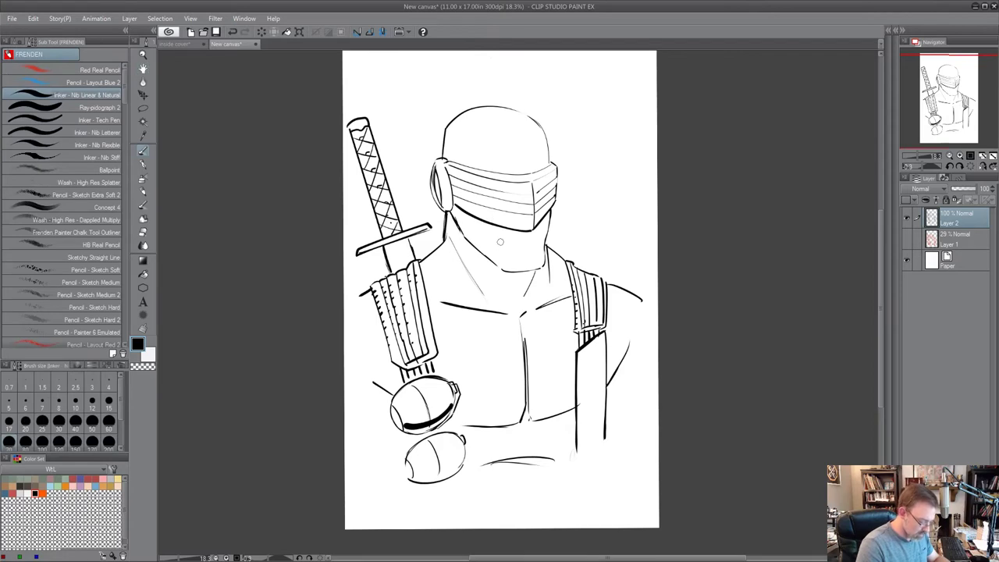
{"action": "left_click_drag", "start_coordinate": [526, 231], "coordinate": [501, 233]}
{"action": "mouse_move", "coordinate": [525, 231]}
{"action": "left_mouse_down"}
{"action": "mouse_move", "coordinate": [486, 234]}
{"action": "mouse_move", "coordinate": [510, 258]}
{"action": "mouse_move", "coordinate": [489, 237]}
{"action": "mouse_move", "coordinate": [503, 272]}
{"action": "left_mouse_up"}
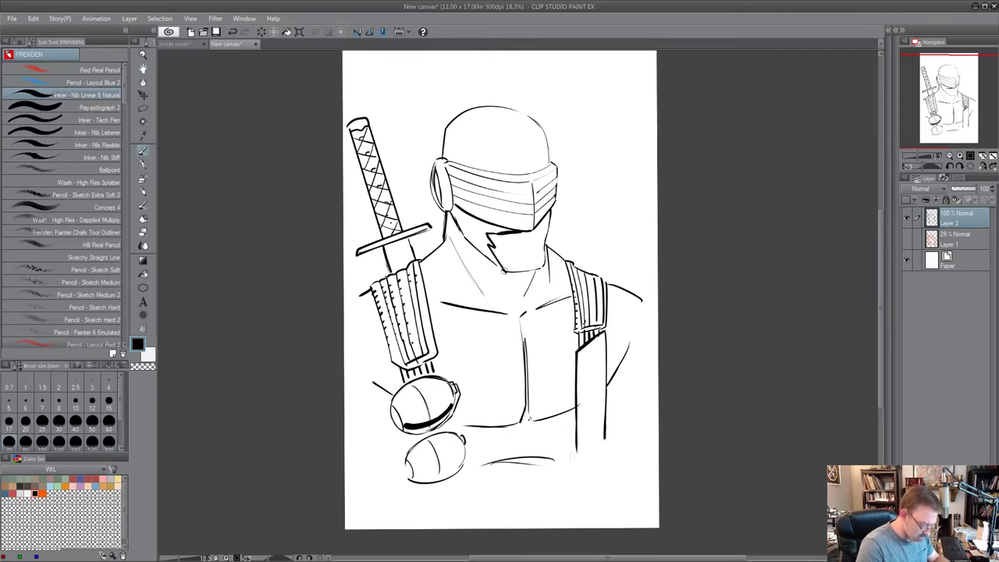
{"action": "mouse_move", "coordinate": [487, 169]}
{"action": "left_mouse_down"}
{"action": "mouse_move", "coordinate": [484, 137]}
{"action": "mouse_move", "coordinate": [455, 125]}
{"action": "mouse_move", "coordinate": [446, 160]}
{"action": "left_mouse_up"}
- Enable Follow adjacent pixel for the Fill tool and fill the helmet and jaw shadow shapes with black
{"action": "key", "text": "g"}
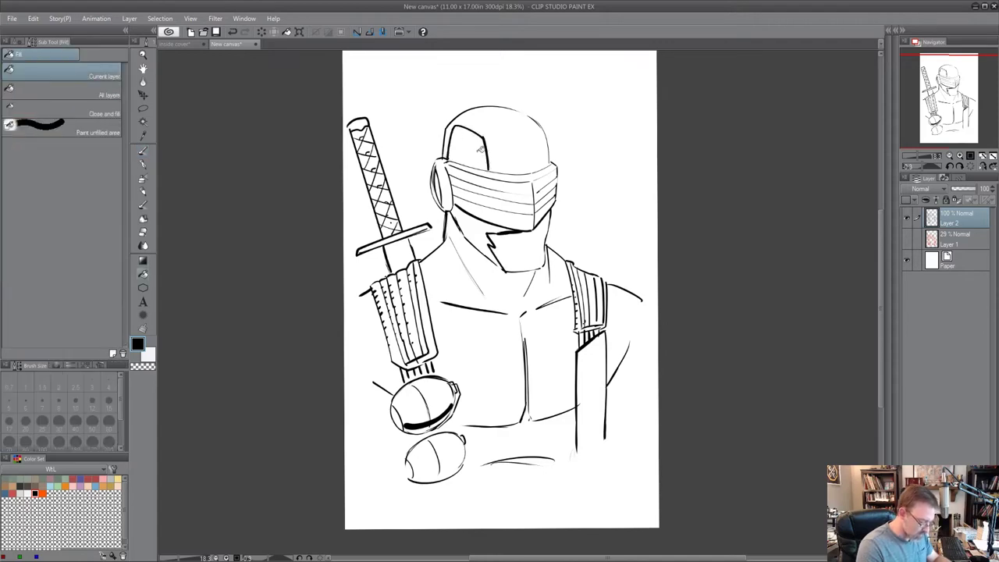
{"action": "left_click", "coordinate": [481, 142]}
{"action": "key", "text": "ctrl+z"}
{"action": "left_click", "coordinate": [47, 41]}
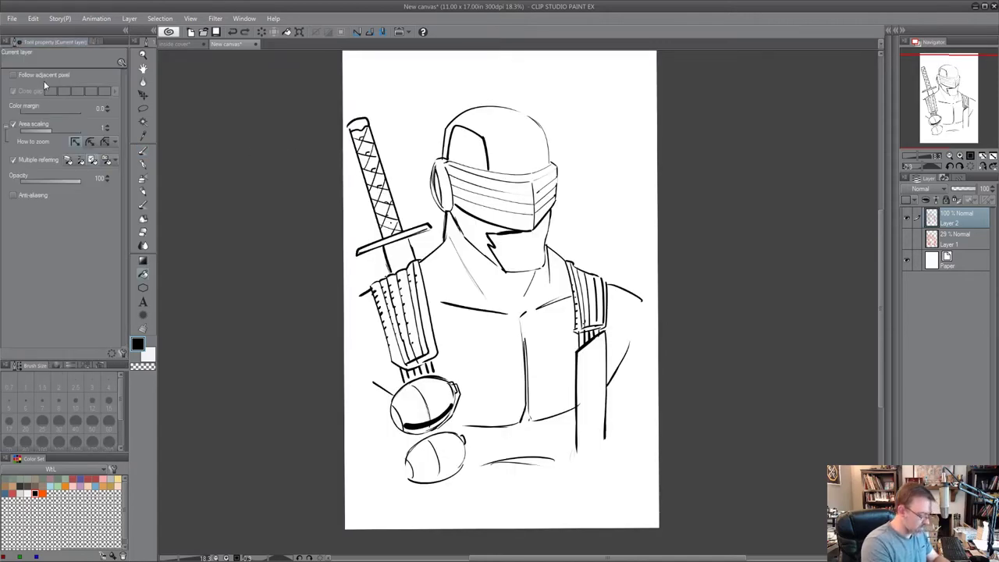
{"action": "left_click", "coordinate": [52, 75]}
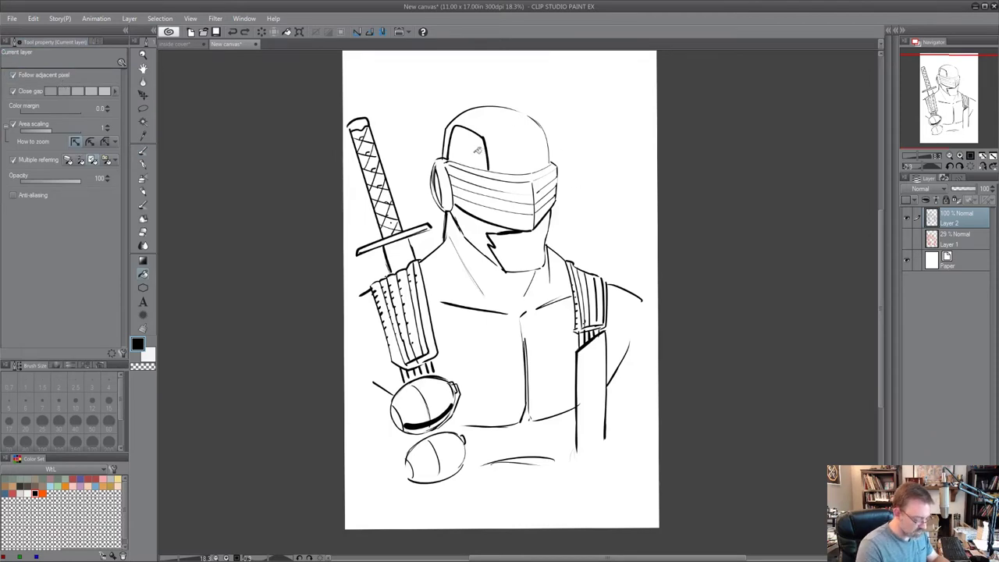
{"action": "left_click", "coordinate": [480, 151]}
{"action": "left_click", "coordinate": [483, 238]}
- Outline the neck shadow from below the near ear to under the chin and fill it with black
{"action": "key", "text": "p"}
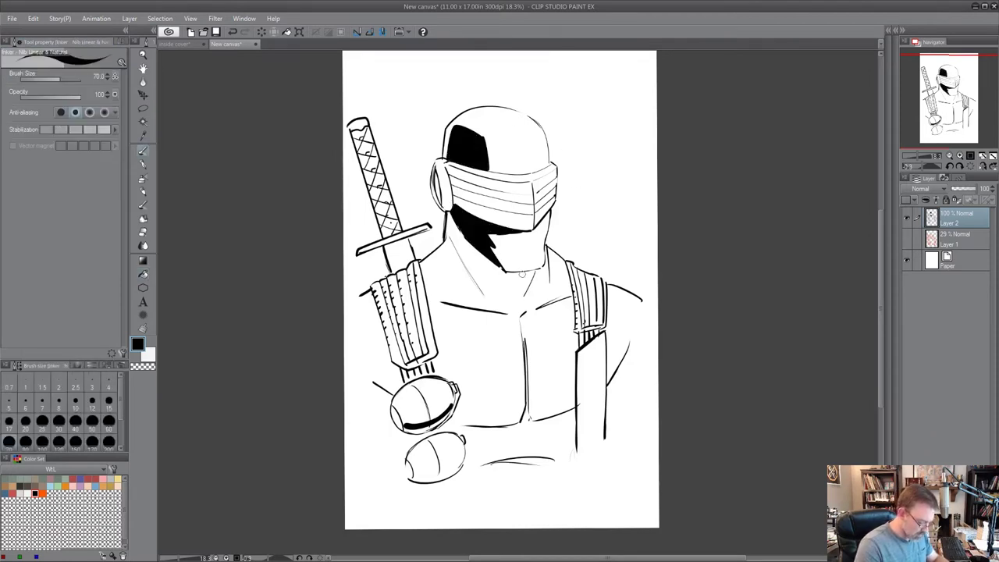
{"action": "mouse_move", "coordinate": [466, 245]}
{"action": "left_mouse_down"}
{"action": "mouse_move", "coordinate": [494, 267]}
{"action": "mouse_move", "coordinate": [451, 213]}
{"action": "mouse_move", "coordinate": [481, 285]}
{"action": "mouse_move", "coordinate": [535, 274]}
{"action": "left_mouse_up"}
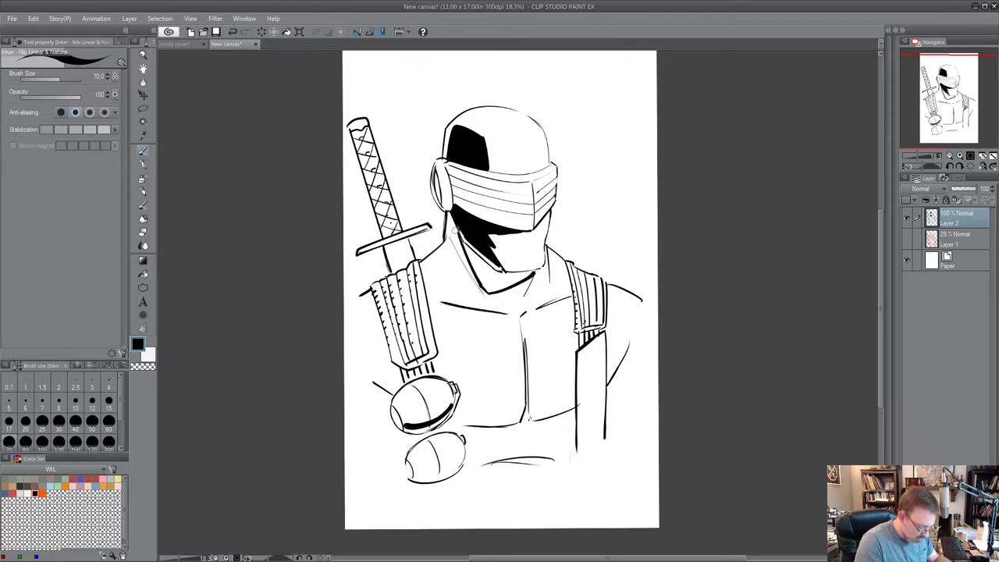
{"action": "mouse_move", "coordinate": [448, 219]}
{"action": "left_mouse_down"}
{"action": "mouse_move", "coordinate": [482, 286]}
{"action": "mouse_move", "coordinate": [460, 236]}
{"action": "left_mouse_up"}
{"action": "key", "text": "g"}
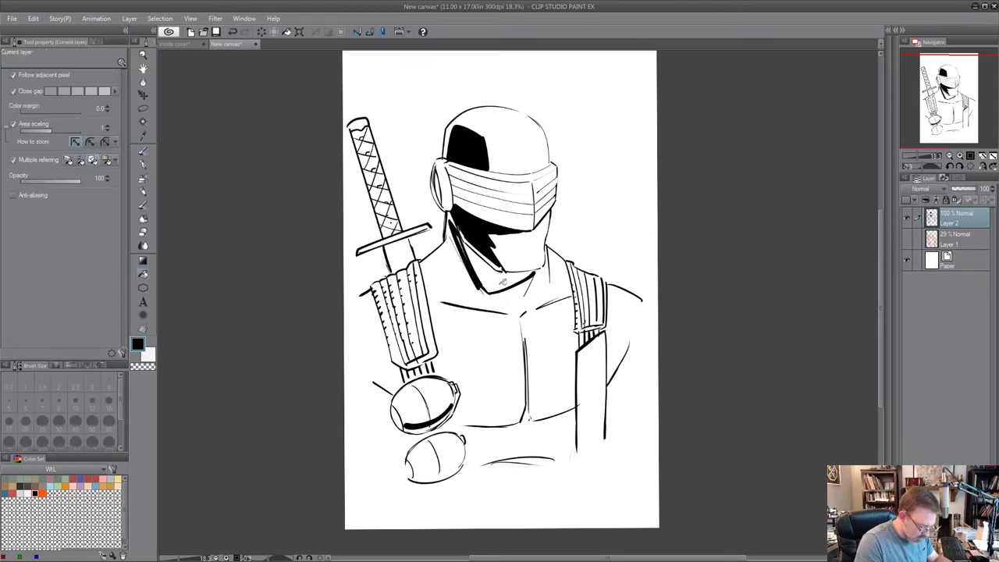
{"action": "left_click", "coordinate": [504, 280]}
- Ink a short thick mark at the collar center, then outline and fill a black shadow along the far chest muscle's lower edge
{"action": "key", "text": "p"}
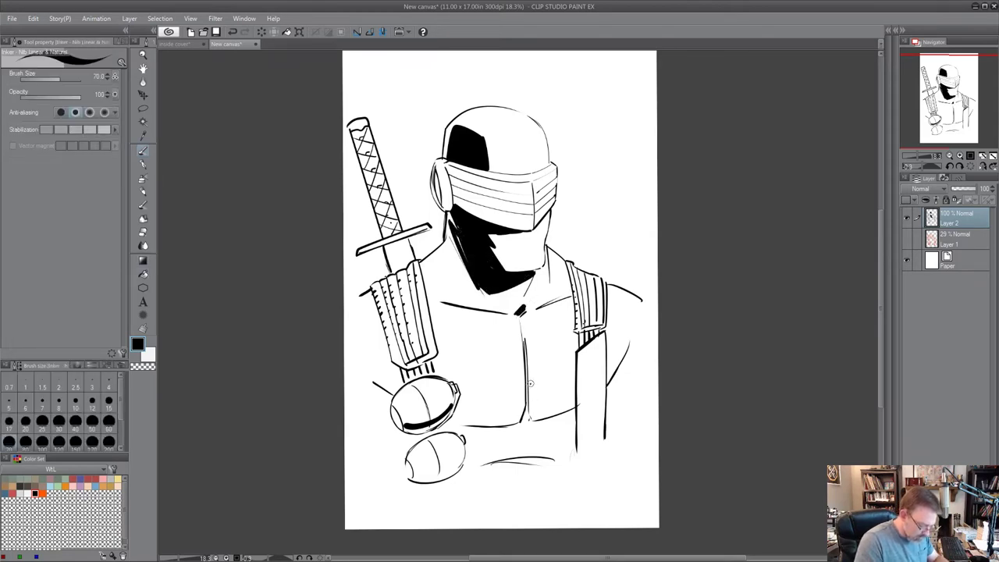
{"action": "mouse_move", "coordinate": [530, 383]}
{"action": "left_mouse_down"}
{"action": "mouse_move", "coordinate": [547, 401]}
{"action": "mouse_move", "coordinate": [571, 395]}
{"action": "mouse_move", "coordinate": [529, 419]}
{"action": "left_mouse_up"}
{"action": "left_click_drag", "start_coordinate": [529, 420], "coordinate": [576, 398]}
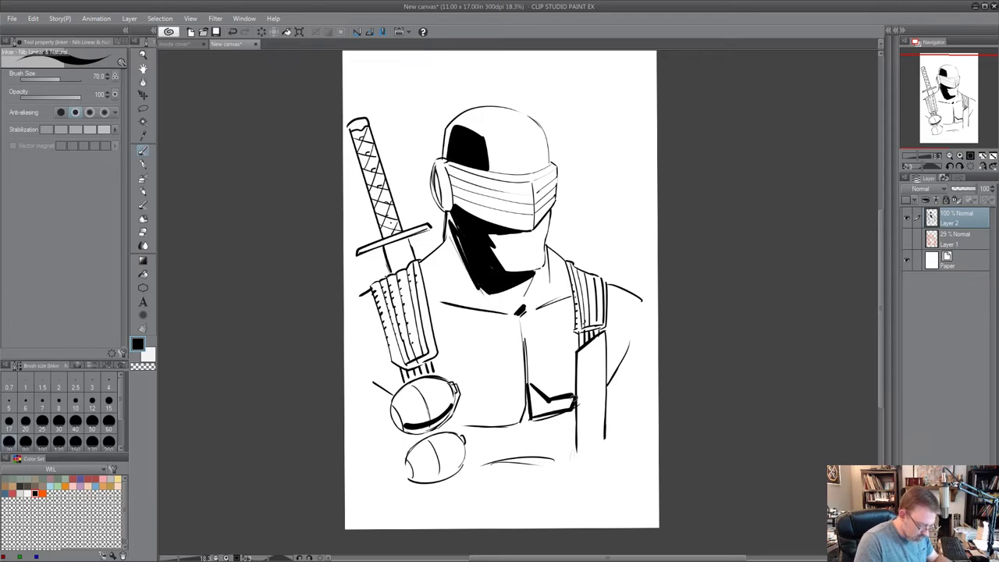
{"action": "key", "text": "g"}
{"action": "left_click", "coordinate": [555, 402]}
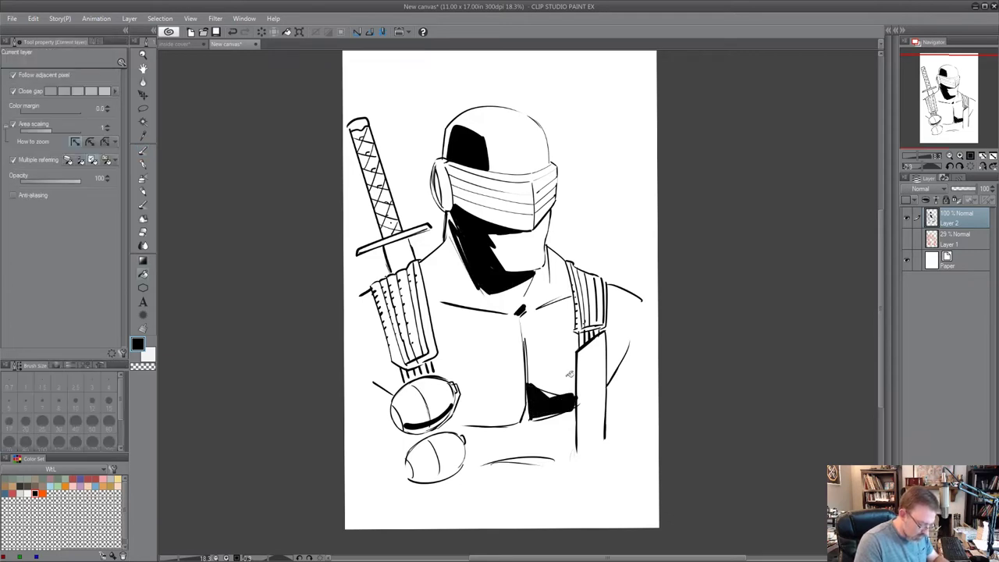
- Paint thick shadows under the near chest muscle, along the near arm crease, and beneath and between the two grenades
{"action": "key", "text": "p"}
{"action": "mouse_move", "coordinate": [514, 403]}
{"action": "left_mouse_down"}
{"action": "mouse_move", "coordinate": [458, 413]}
{"action": "mouse_move", "coordinate": [504, 418]}
{"action": "mouse_move", "coordinate": [452, 425]}
{"action": "left_mouse_up"}
{"action": "left_click_drag", "start_coordinate": [376, 382], "coordinate": [391, 392]}
{"action": "mouse_move", "coordinate": [406, 435]}
{"action": "left_mouse_down"}
{"action": "mouse_move", "coordinate": [437, 430]}
{"action": "mouse_move", "coordinate": [409, 440]}
{"action": "mouse_move", "coordinate": [446, 471]}
{"action": "mouse_move", "coordinate": [456, 461]}
{"action": "left_mouse_up"}
- Ink a curved line with short tick marks across the middle of both grenades
{"action": "left_click_drag", "start_coordinate": [403, 417], "coordinate": [445, 407]}
{"action": "left_click_drag", "start_coordinate": [446, 409], "coordinate": [414, 417]}
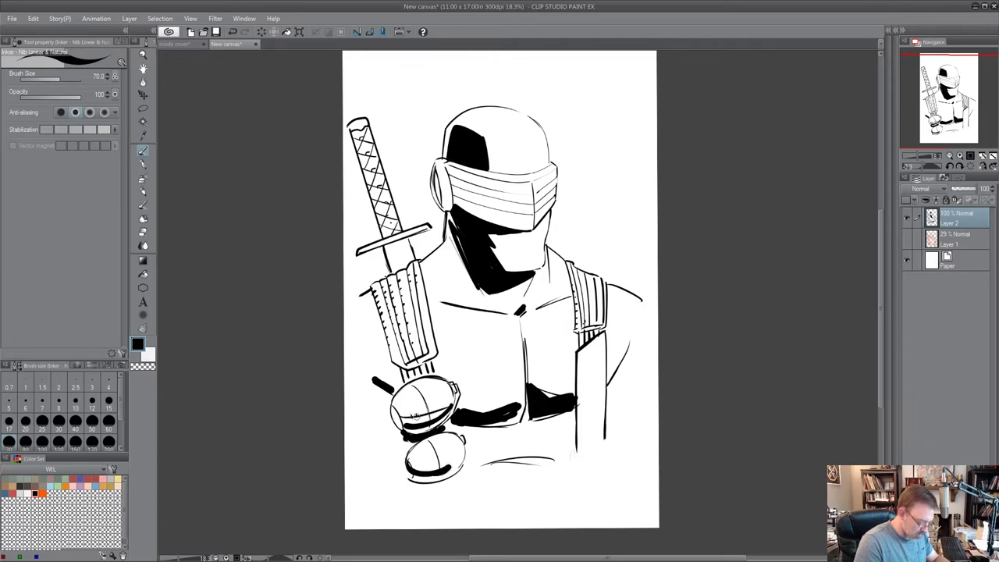
{"action": "left_click_drag", "start_coordinate": [415, 461], "coordinate": [457, 454]}
{"action": "left_click_drag", "start_coordinate": [426, 453], "coordinate": [429, 464]}
{"action": "left_click_drag", "start_coordinate": [441, 459], "coordinate": [441, 463]}
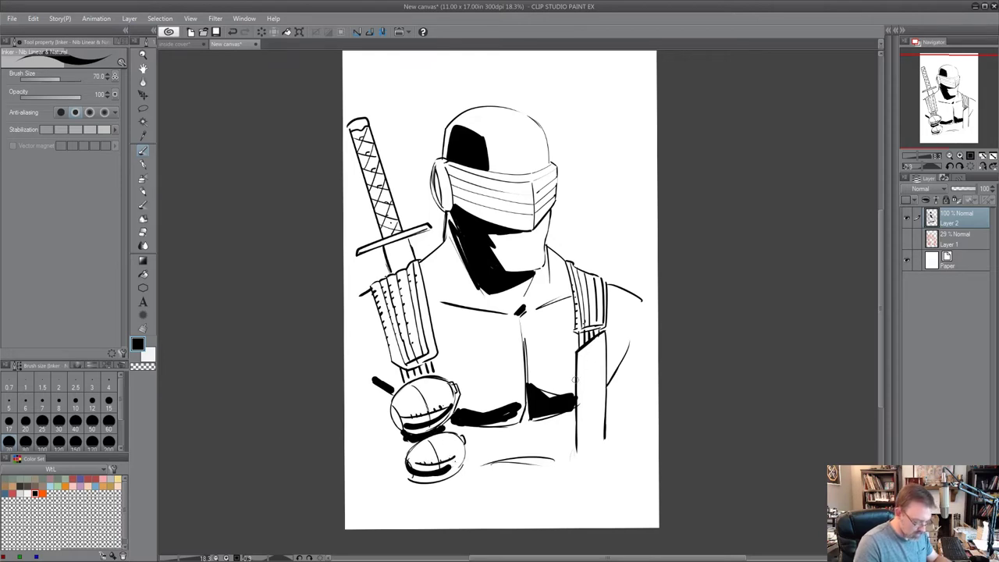
- Thicken the edges of the long panel below the far shoulder pad, close its lower end and fill it with black
{"action": "left_click_drag", "start_coordinate": [576, 380], "coordinate": [576, 454]}
{"action": "mouse_move", "coordinate": [581, 351]}
{"action": "left_mouse_down"}
{"action": "mouse_move", "coordinate": [578, 435]}
{"action": "mouse_move", "coordinate": [579, 391]}
{"action": "left_mouse_up"}
{"action": "mouse_move", "coordinate": [582, 354]}
{"action": "left_mouse_down"}
{"action": "mouse_move", "coordinate": [600, 336]}
{"action": "mouse_move", "coordinate": [600, 434]}
{"action": "left_mouse_up"}
{"action": "left_click_drag", "start_coordinate": [603, 366], "coordinate": [601, 451]}
{"action": "left_click_drag", "start_coordinate": [580, 397], "coordinate": [578, 463]}
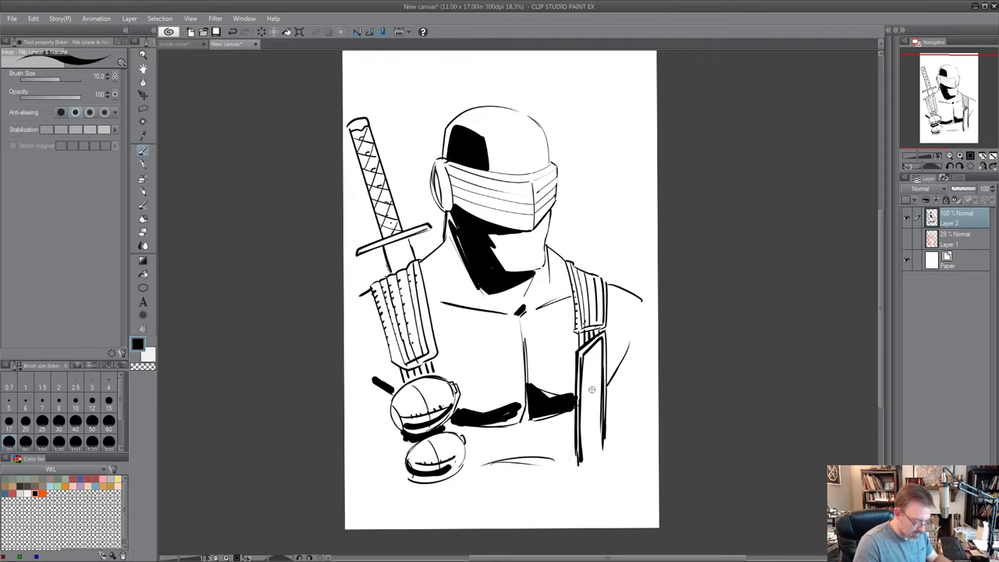
{"action": "left_click_drag", "start_coordinate": [581, 463], "coordinate": [609, 453]}
{"action": "key", "text": "g"}
{"action": "left_click", "coordinate": [597, 416]}
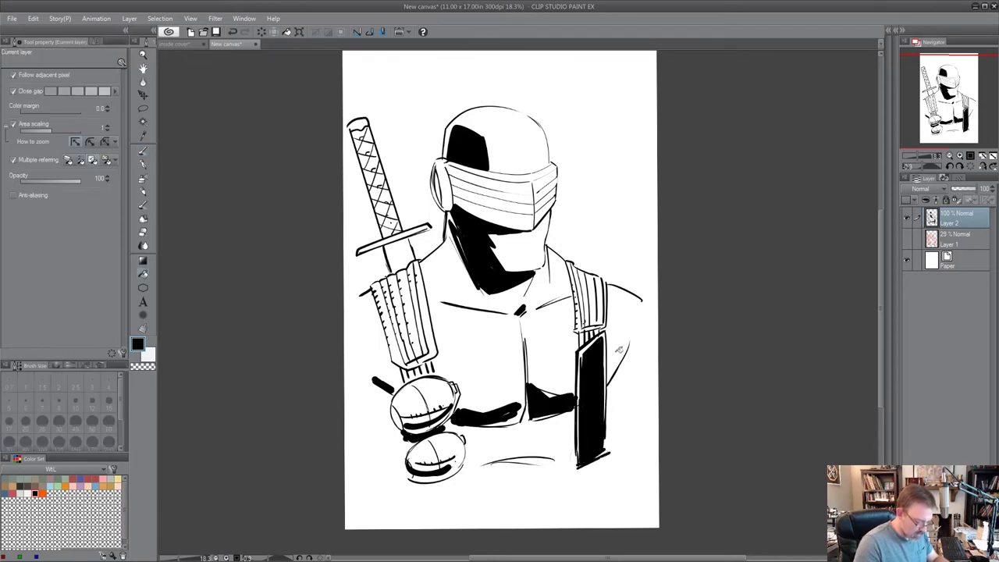
- Thicken the far arm's inner contour and shade the section below the sword guard with black bands
{"action": "key", "text": "p"}
{"action": "left_click_drag", "start_coordinate": [614, 377], "coordinate": [622, 368]}
{"action": "left_click_drag", "start_coordinate": [388, 246], "coordinate": [406, 241]}
{"action": "mouse_move", "coordinate": [387, 248]}
{"action": "left_mouse_down"}
{"action": "mouse_move", "coordinate": [405, 248]}
{"action": "mouse_move", "coordinate": [394, 268]}
{"action": "mouse_move", "coordinate": [408, 260]}
{"action": "left_mouse_up"}
{"action": "left_click_drag", "start_coordinate": [397, 271], "coordinate": [410, 247]}
- Hatch the chin of the mask with short lines and fill the near shoulder area beside the neck with black
{"action": "mouse_move", "coordinate": [538, 236]}
{"action": "left_mouse_down"}
{"action": "mouse_move", "coordinate": [507, 246]}
{"action": "mouse_move", "coordinate": [507, 271]}
{"action": "left_mouse_up"}
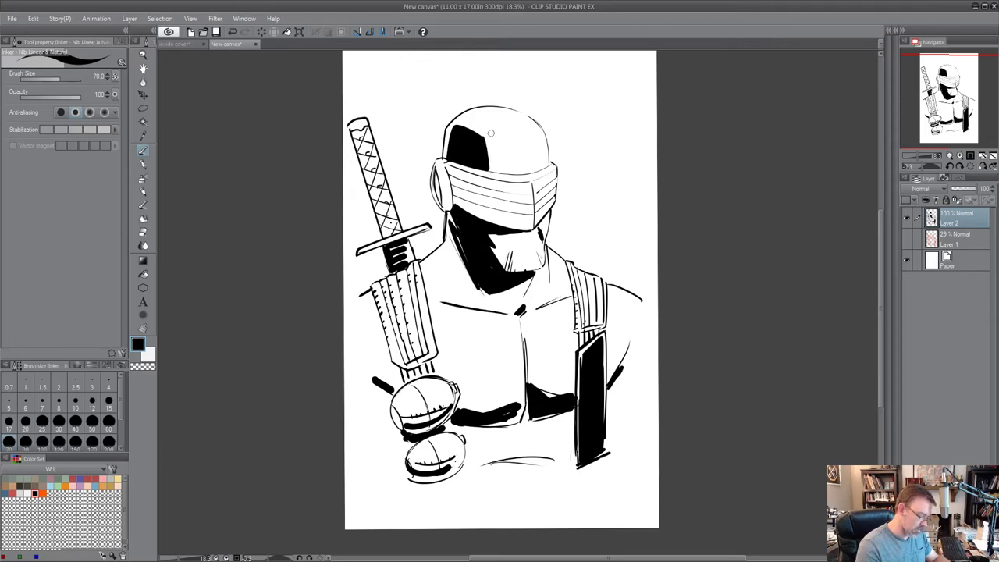
{"action": "left_click_drag", "start_coordinate": [458, 124], "coordinate": [491, 138]}
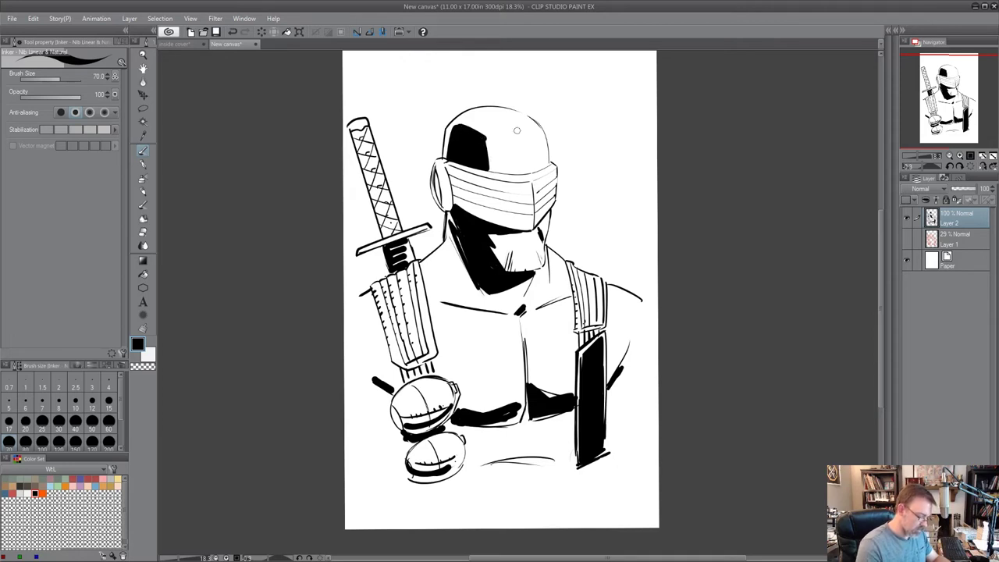
{"action": "left_click_drag", "start_coordinate": [452, 234], "coordinate": [468, 266]}
{"action": "mouse_move", "coordinate": [425, 262]}
{"action": "left_mouse_down"}
{"action": "mouse_move", "coordinate": [462, 272]}
{"action": "mouse_move", "coordinate": [428, 278]}
{"action": "mouse_move", "coordinate": [423, 262]}
{"action": "left_mouse_up"}
{"action": "key", "text": "g"}
{"action": "left_click", "coordinate": [449, 270]}
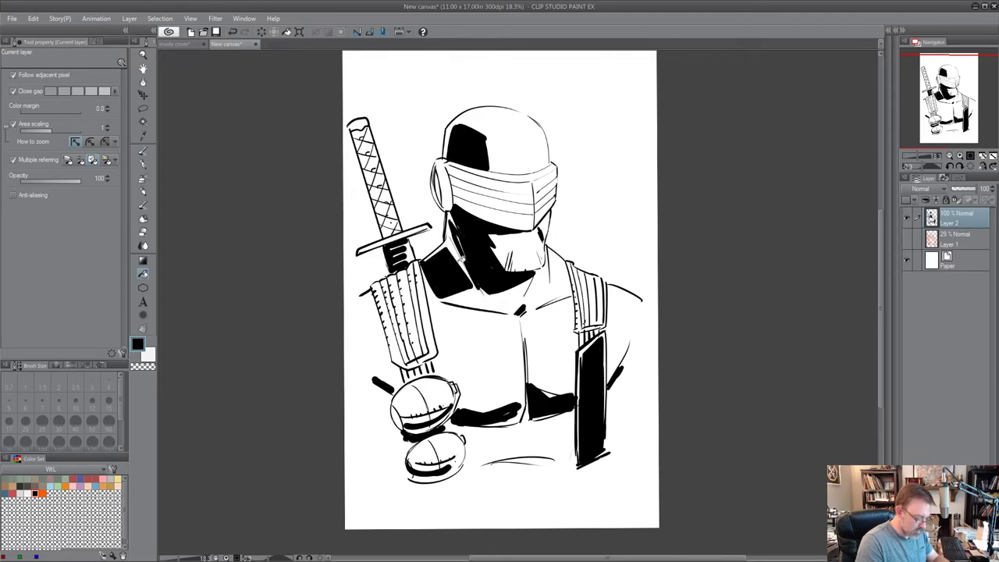
- Thicken the shadow along the near shoulder pad's outer edge and add heavy accents to the collarbone and upper chest center
{"action": "key", "text": "p"}
{"action": "mouse_move", "coordinate": [442, 251]}
{"action": "left_mouse_down"}
{"action": "mouse_move", "coordinate": [447, 243]}
{"action": "mouse_move", "coordinate": [427, 262]}
{"action": "mouse_move", "coordinate": [430, 291]}
{"action": "mouse_move", "coordinate": [423, 283]}
{"action": "mouse_move", "coordinate": [395, 364]}
{"action": "left_mouse_up"}
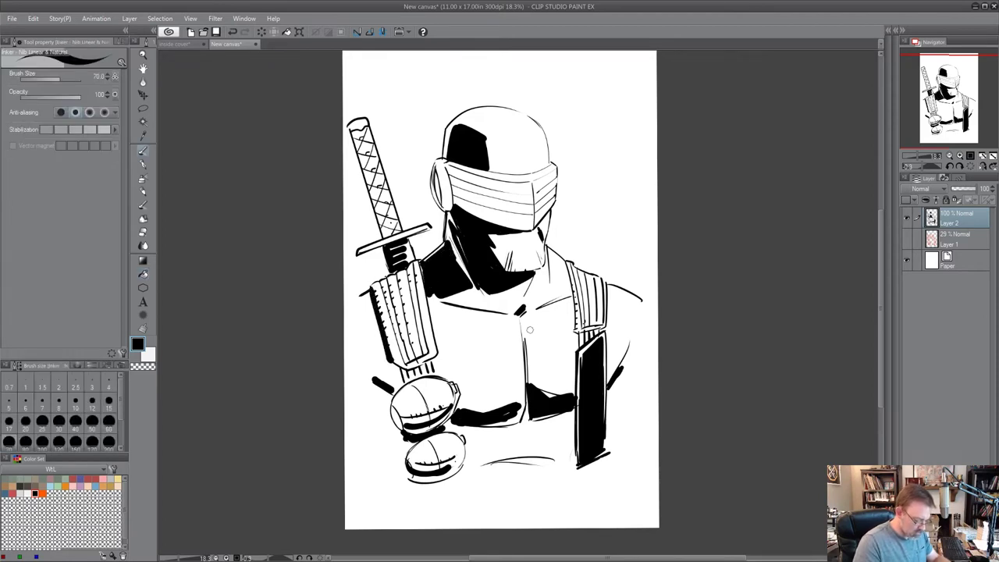
{"action": "mouse_move", "coordinate": [529, 330]}
{"action": "left_mouse_down"}
{"action": "mouse_move", "coordinate": [527, 317]}
{"action": "mouse_move", "coordinate": [563, 300]}
{"action": "left_mouse_up"}
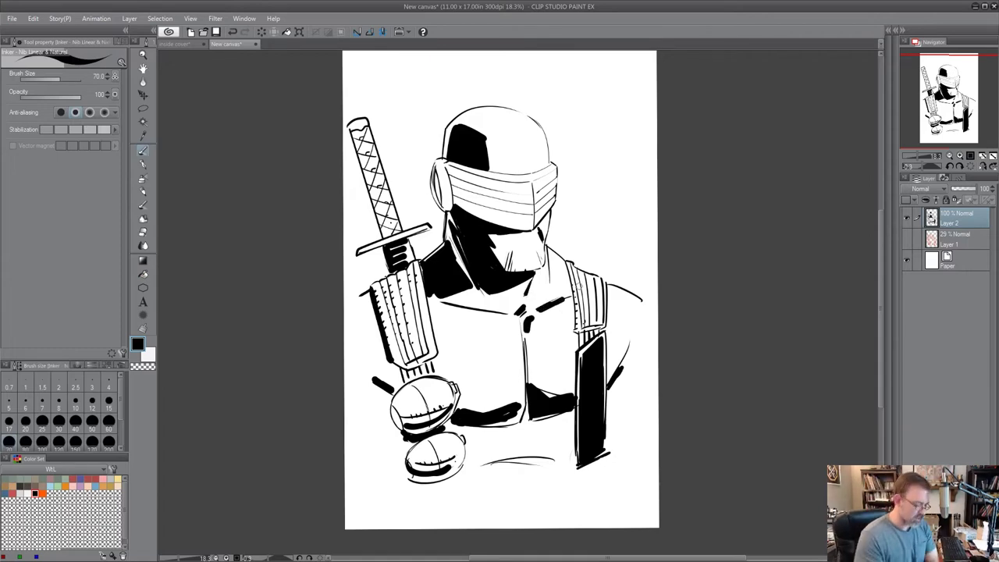
- Draw a white line along the near jawline to separate the face shadow from the neck shadow
{"action": "key", "text": "r"}
{"action": "left_click_drag", "start_coordinate": [755, 342], "coordinate": [760, 341]}
{"action": "left_click", "coordinate": [149, 355]}
{"action": "key", "text": "r"}
{"action": "mouse_move", "coordinate": [731, 400]}
{"action": "left_mouse_down"}
{"action": "mouse_move", "coordinate": [707, 445]}
{"action": "mouse_move", "coordinate": [653, 493]}
{"action": "left_mouse_up"}
{"action": "left_click_drag", "start_coordinate": [509, 197], "coordinate": [513, 259]}
{"action": "key", "text": "r"}
{"action": "mouse_move", "coordinate": [697, 454]}
{"action": "left_mouse_down"}
{"action": "mouse_move", "coordinate": [752, 305]}
{"action": "mouse_move", "coordinate": [749, 349]}
{"action": "mouse_move", "coordinate": [751, 337]}
{"action": "mouse_move", "coordinate": [728, 333]}
{"action": "left_mouse_up"}
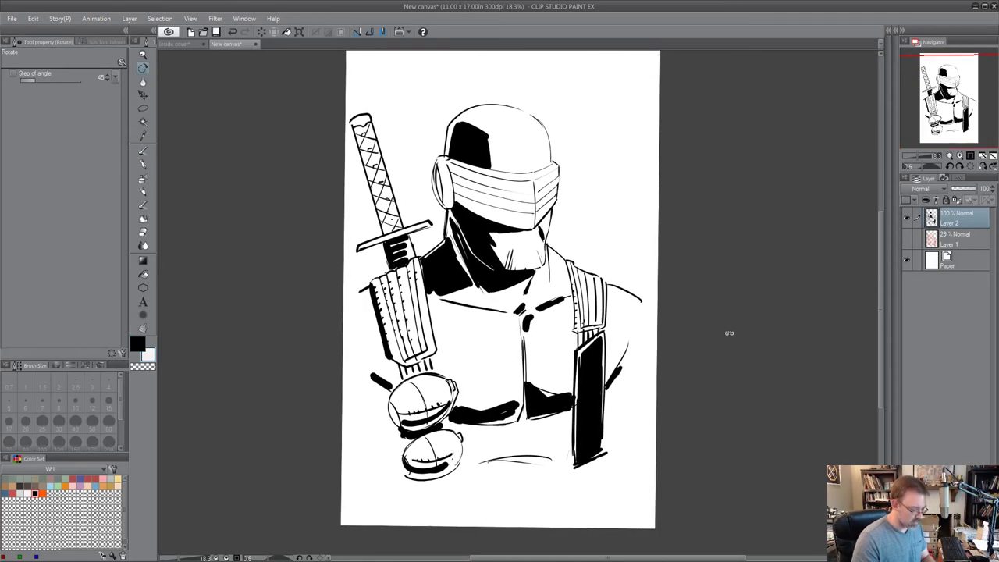
- Extend the helmet shadow's upper edge in black and add short vertical lines on the forehead above the visor
{"action": "key", "text": "p"}
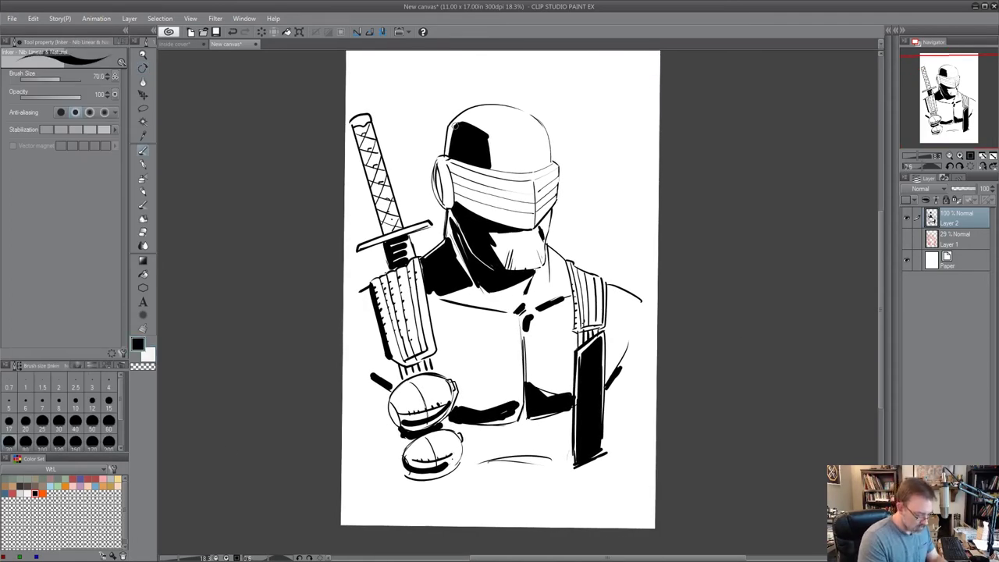
{"action": "mouse_move", "coordinate": [456, 126]}
{"action": "left_mouse_down"}
{"action": "mouse_move", "coordinate": [452, 150]}
{"action": "mouse_move", "coordinate": [530, 145]}
{"action": "mouse_move", "coordinate": [487, 137]}
{"action": "mouse_move", "coordinate": [498, 167]}
{"action": "left_mouse_up"}
{"action": "key", "text": "ctrl+z"}
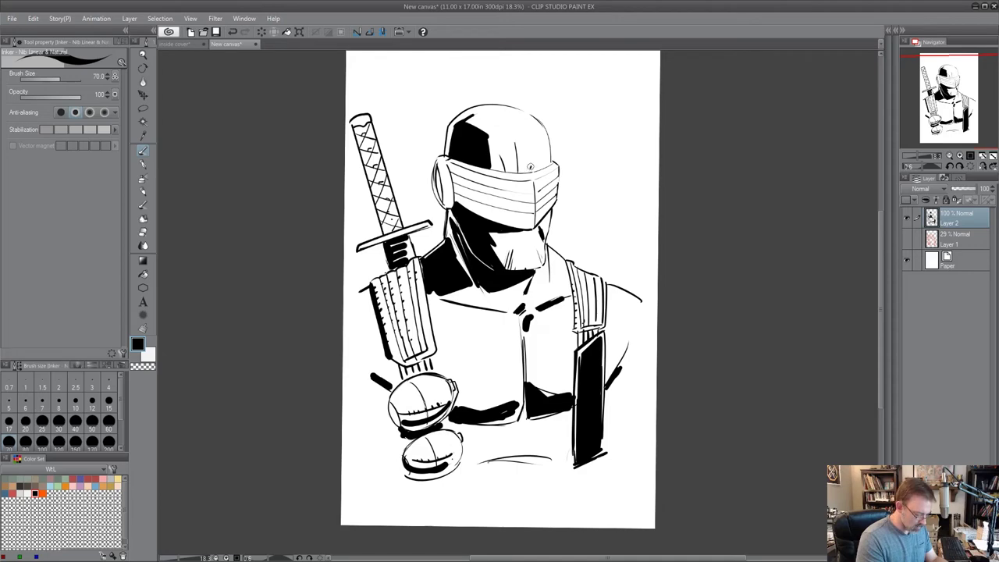
{"action": "left_click_drag", "start_coordinate": [529, 167], "coordinate": [537, 147]}
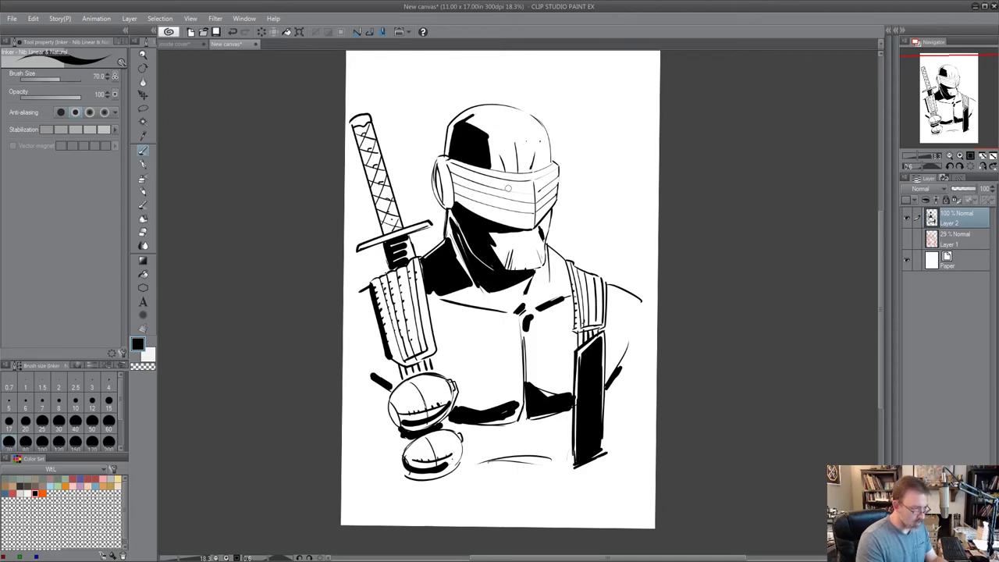
- Ink thick black bands between the visor's slats on its near side using the Calligraphy pen at size 70
{"action": "key", "text": "r"}
{"action": "mouse_move", "coordinate": [681, 316]}
{"action": "left_mouse_down"}
{"action": "mouse_move", "coordinate": [555, 483]}
{"action": "mouse_move", "coordinate": [641, 479]}
{"action": "mouse_move", "coordinate": [609, 494]}
{"action": "left_mouse_up"}
{"action": "key", "text": "p"}
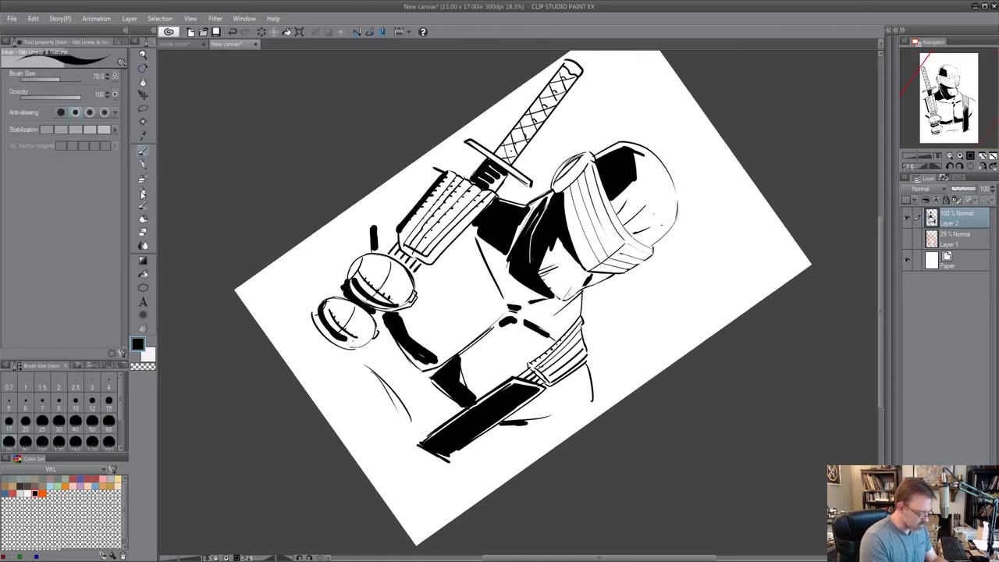
{"action": "left_click", "coordinate": [145, 165]}
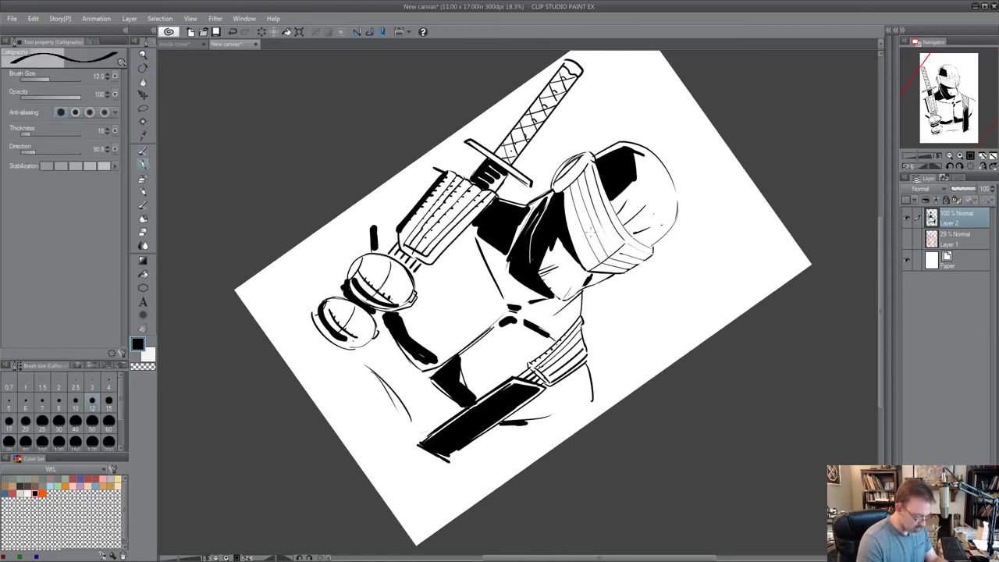
{"action": "key", "text": "bracketright"}
{"action": "key", "text": "bracketright"}
{"action": "key", "text": "bracketright"}
{"action": "key", "text": "bracketright"}
{"action": "key", "text": "bracketright"}
{"action": "key", "text": "bracketright"}
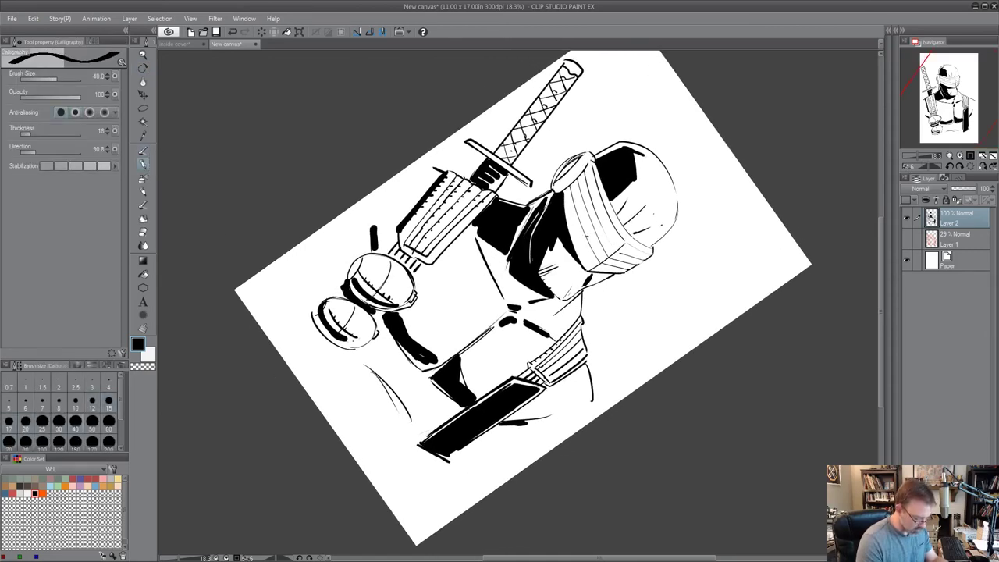
{"action": "key", "text": "bracketright"}
{"action": "left_click_drag", "start_coordinate": [710, 359], "coordinate": [700, 461]}
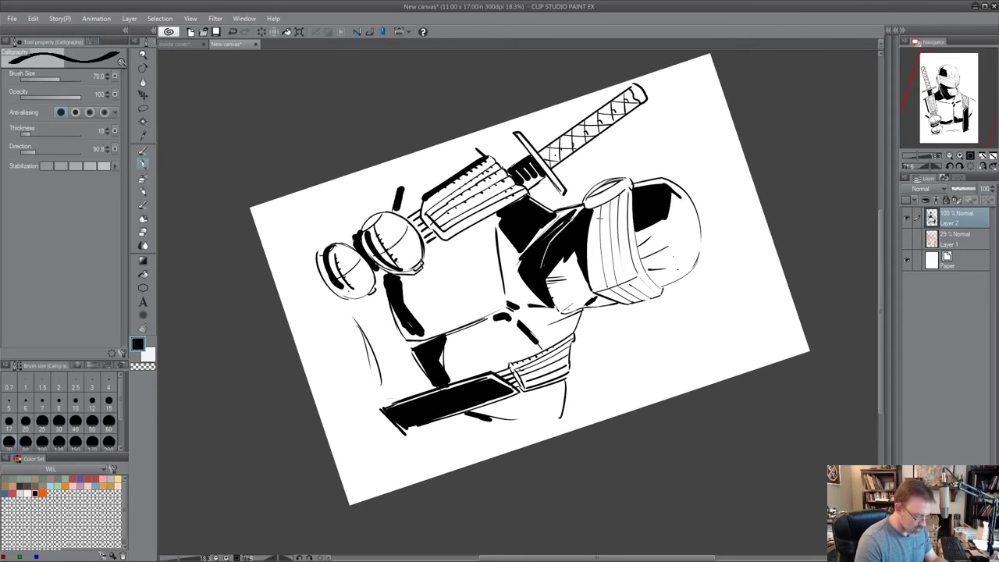
{"action": "mouse_move", "coordinate": [601, 216]}
{"action": "left_mouse_down"}
{"action": "mouse_move", "coordinate": [596, 278]}
{"action": "mouse_move", "coordinate": [608, 236]}
{"action": "mouse_move", "coordinate": [605, 275]}
{"action": "left_mouse_up"}
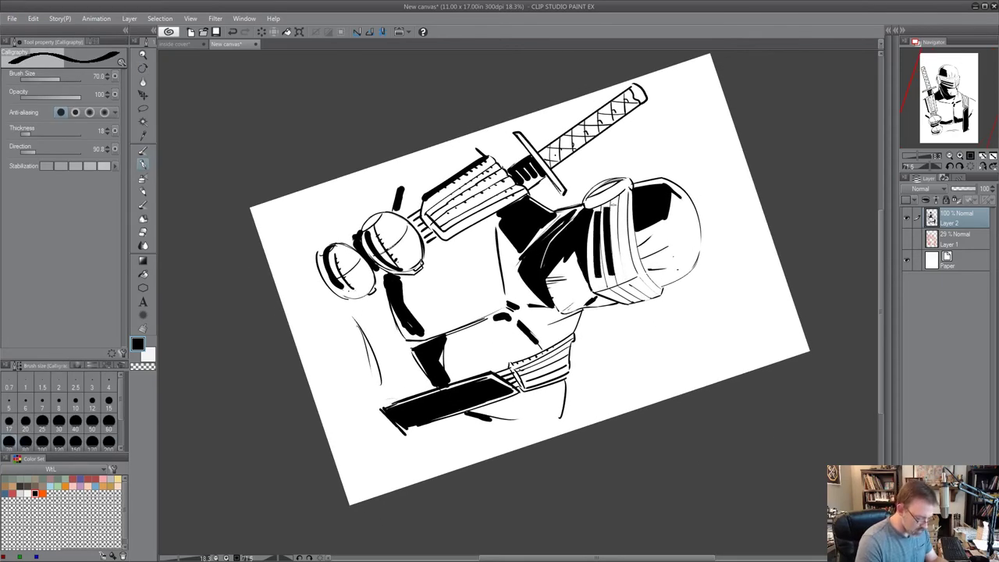
{"action": "mouse_move", "coordinate": [618, 201]}
{"action": "left_mouse_down"}
{"action": "mouse_move", "coordinate": [614, 265]}
{"action": "mouse_move", "coordinate": [625, 226]}
{"action": "mouse_move", "coordinate": [628, 263]}
{"action": "left_mouse_up"}
- Add short black segments to the visor bands around its front corner and shade the inside of the near earpiece
{"action": "key", "text": "r"}
{"action": "mouse_move", "coordinate": [707, 470]}
{"action": "left_mouse_down"}
{"action": "mouse_move", "coordinate": [789, 211]}
{"action": "mouse_move", "coordinate": [686, 110]}
{"action": "mouse_move", "coordinate": [604, 83]}
{"action": "left_mouse_up"}
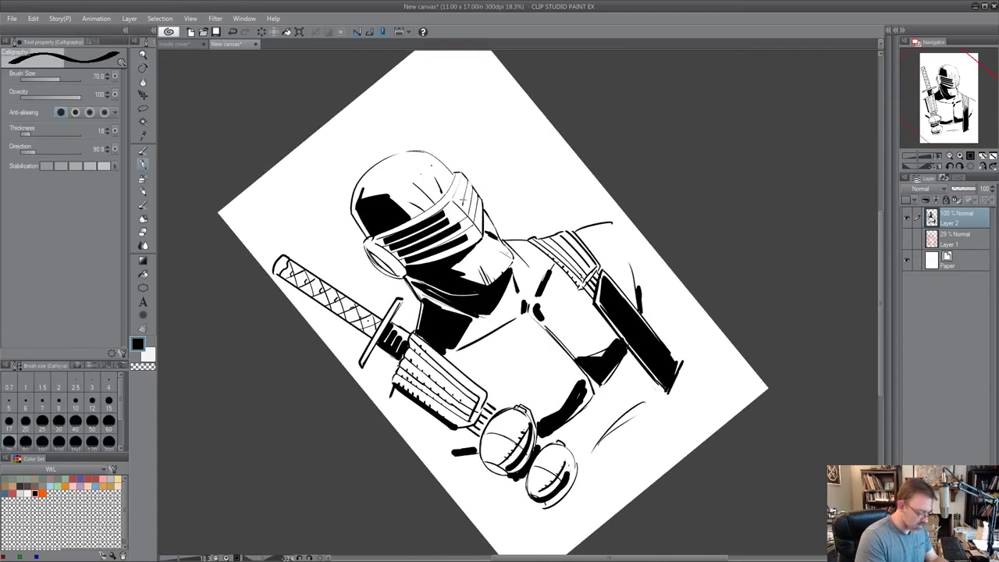
{"action": "key", "text": "r"}
{"action": "left_click_drag", "start_coordinate": [677, 205], "coordinate": [540, 116]}
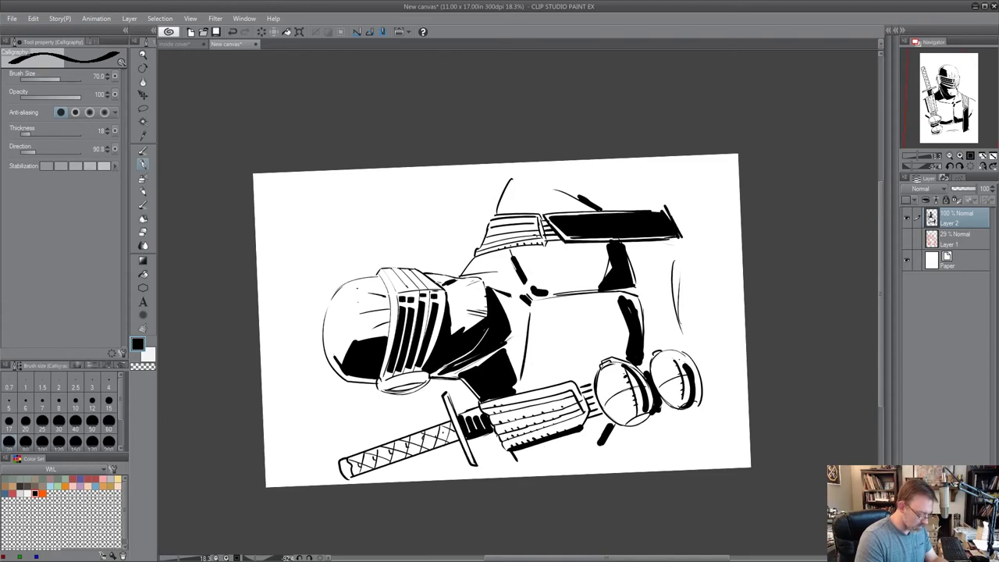
{"action": "key", "text": "r"}
{"action": "left_click_drag", "start_coordinate": [772, 321], "coordinate": [694, 404]}
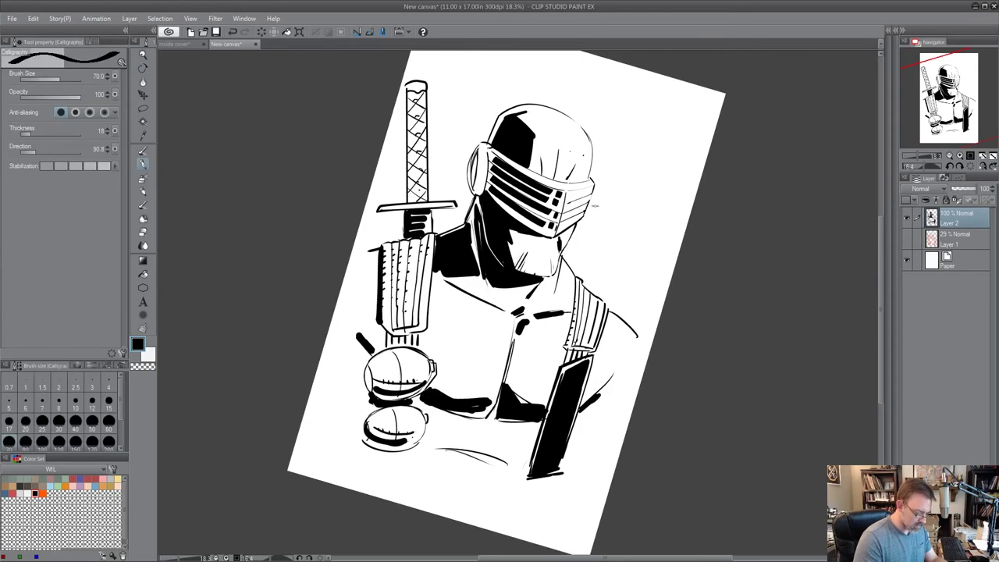
{"action": "key", "text": "p"}
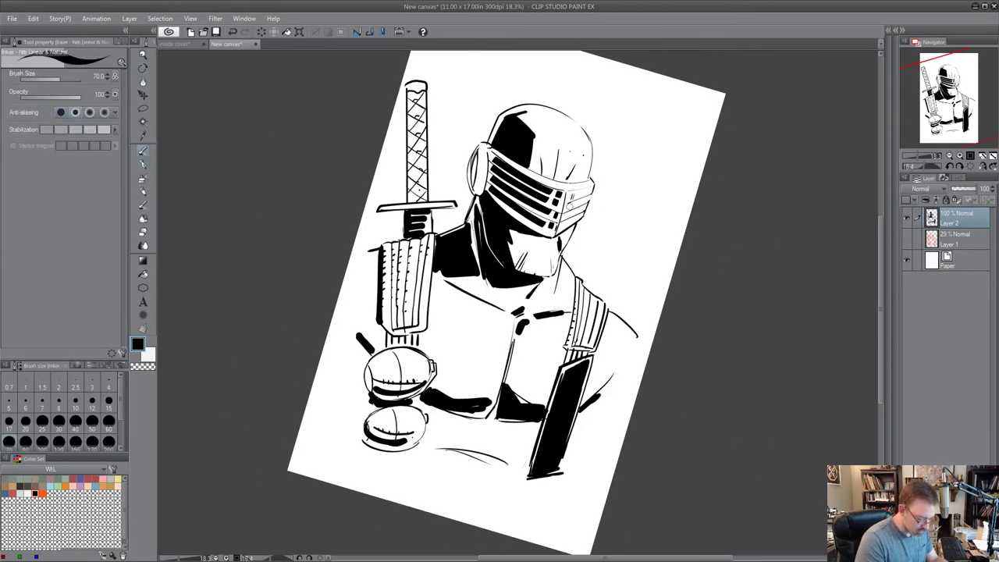
{"action": "left_click_drag", "start_coordinate": [571, 206], "coordinate": [564, 221]}
{"action": "left_click_drag", "start_coordinate": [564, 224], "coordinate": [561, 229]}
{"action": "left_click_drag", "start_coordinate": [476, 157], "coordinate": [478, 194]}
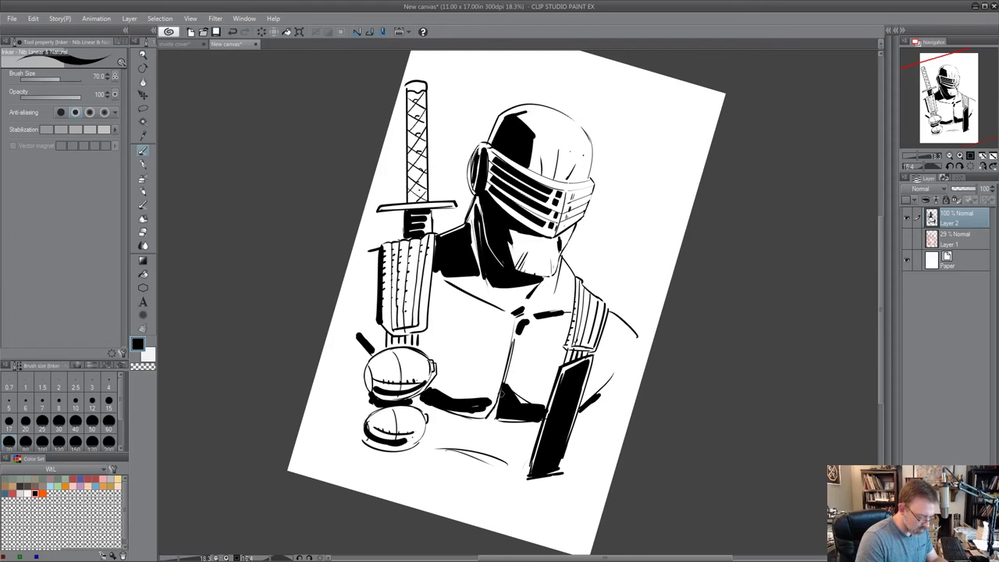
- Add short spiky hatch strokes along the upper edge of the far chest muscle's shadow
{"action": "left_click_drag", "start_coordinate": [516, 384], "coordinate": [513, 402]}
{"action": "left_click_drag", "start_coordinate": [523, 395], "coordinate": [521, 404]}
{"action": "left_click_drag", "start_coordinate": [533, 398], "coordinate": [533, 408]}
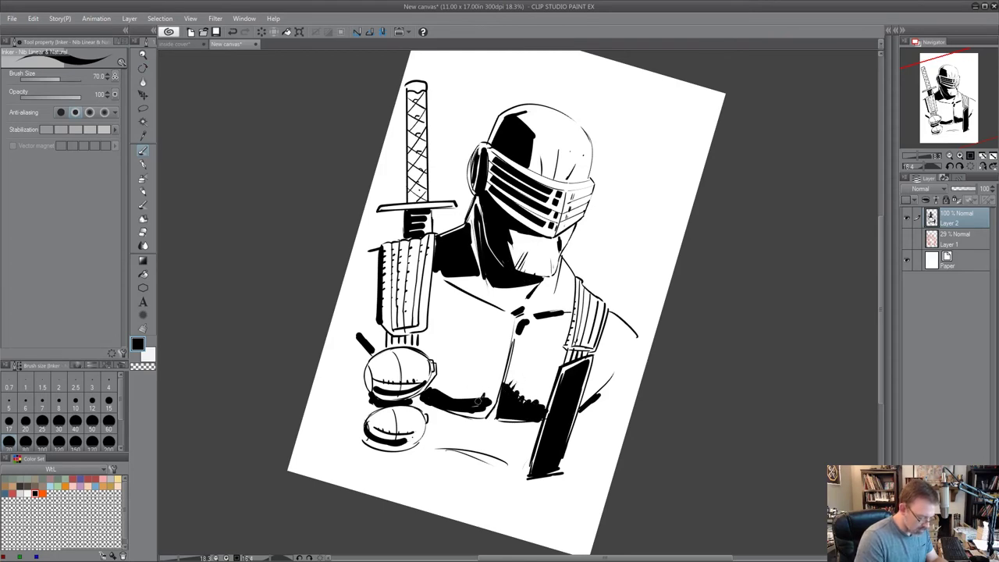
- Roughen the upper edge of the near chest muscle's shadow with short black strokes and blacken the wrist between the gauntlet and upper fist
{"action": "left_click_drag", "start_coordinate": [476, 396], "coordinate": [465, 396]}
{"action": "mouse_move", "coordinate": [444, 395]}
{"action": "left_mouse_down"}
{"action": "mouse_move", "coordinate": [439, 387]}
{"action": "mouse_move", "coordinate": [478, 403]}
{"action": "left_mouse_up"}
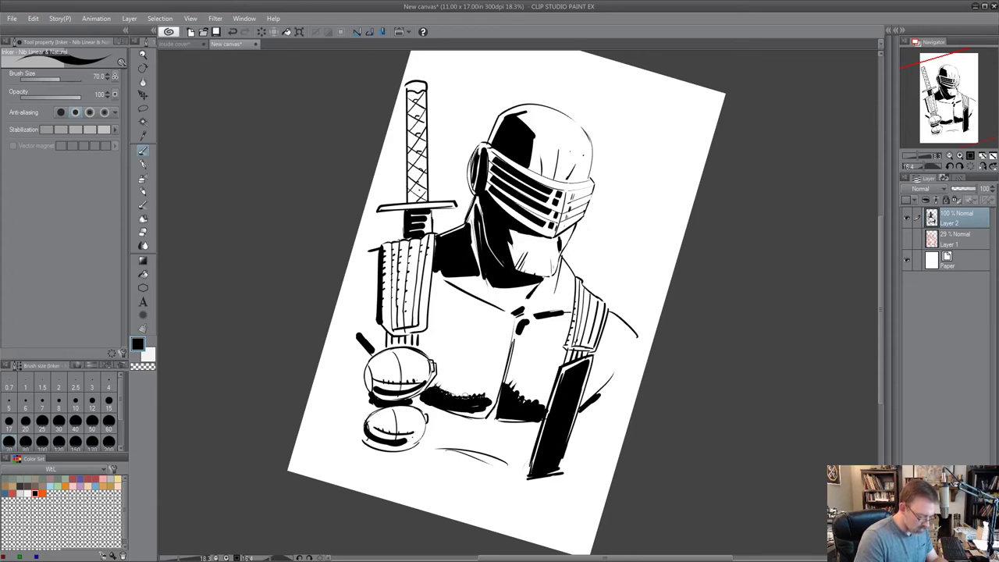
{"action": "left_click_drag", "start_coordinate": [369, 368], "coordinate": [368, 383]}
{"action": "left_click_drag", "start_coordinate": [379, 323], "coordinate": [413, 346]}
- Thicken the outer edge of the sword's grip with a heavy black line
{"action": "key", "text": "shift+space"}
{"action": "left_click_drag", "start_coordinate": [700, 354], "coordinate": [705, 294]}
{"action": "left_click_drag", "start_coordinate": [345, 136], "coordinate": [370, 209]}
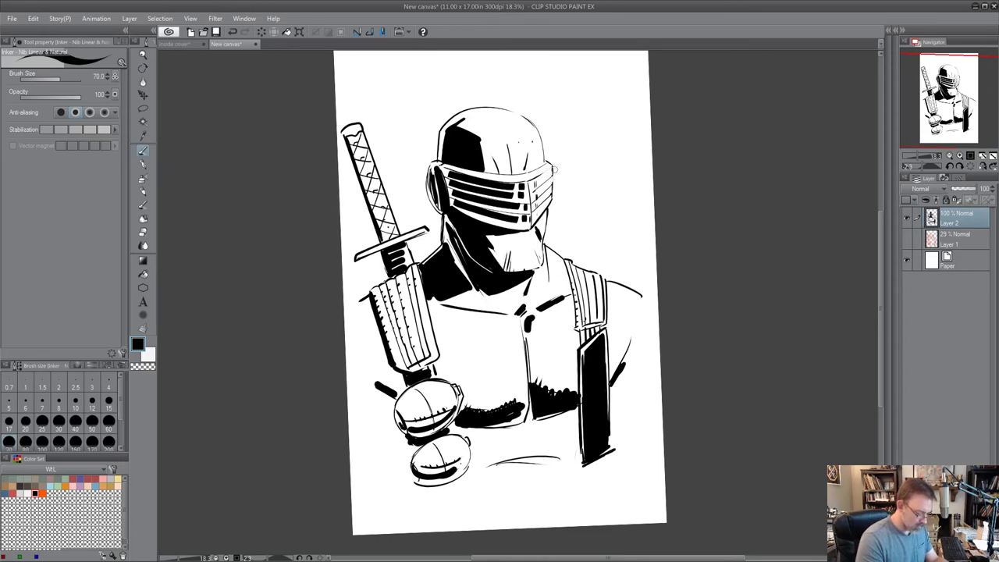
- Cut thin white highlight strokes into the solid black shadows of the helmet, scabbard, lower fist, neck and near chest
{"action": "left_click", "coordinate": [148, 356]}
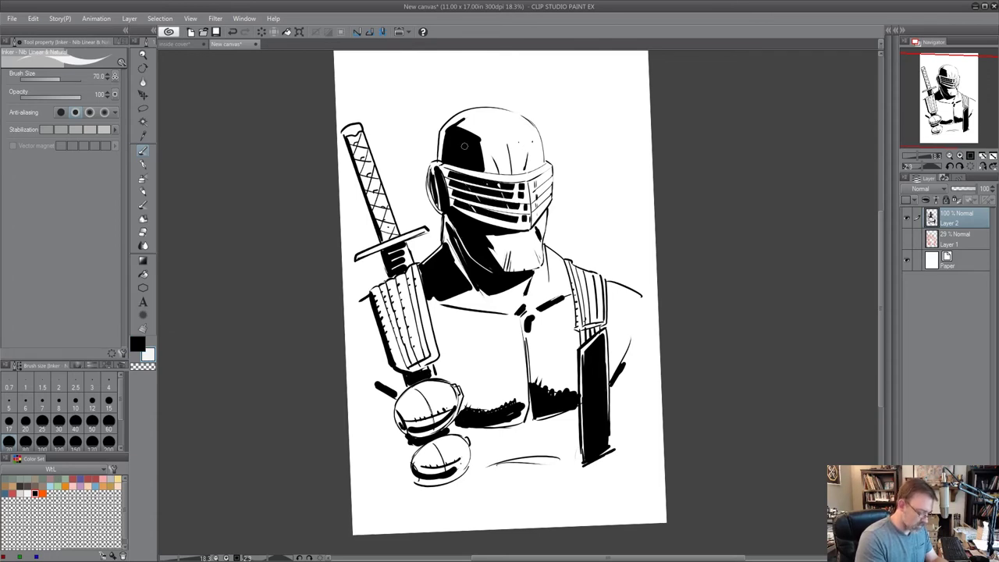
{"action": "left_click_drag", "start_coordinate": [461, 146], "coordinate": [468, 145]}
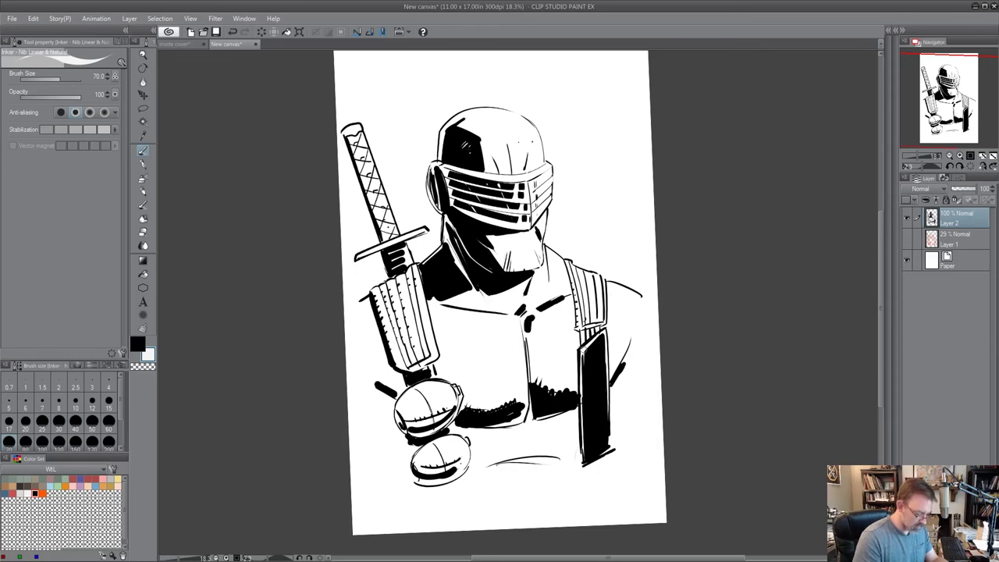
{"action": "left_click_drag", "start_coordinate": [584, 345], "coordinate": [586, 435]}
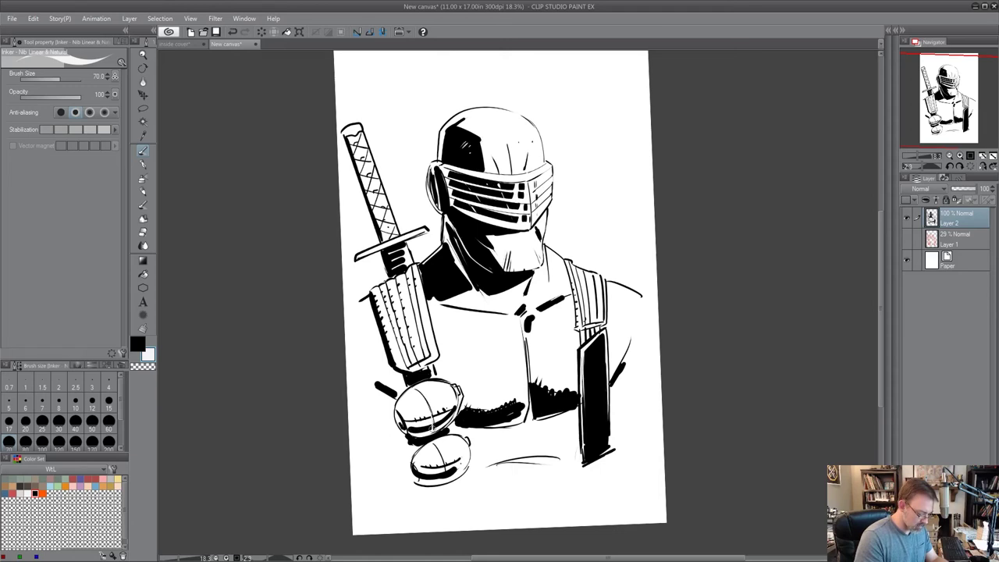
{"action": "left_click_drag", "start_coordinate": [441, 454], "coordinate": [444, 477]}
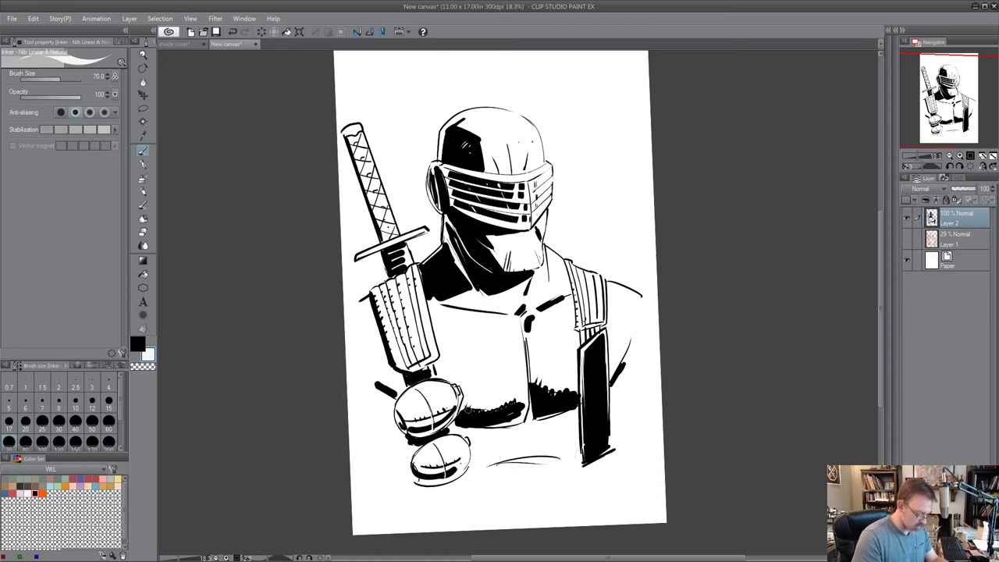
{"action": "left_click_drag", "start_coordinate": [468, 409], "coordinate": [485, 411]}
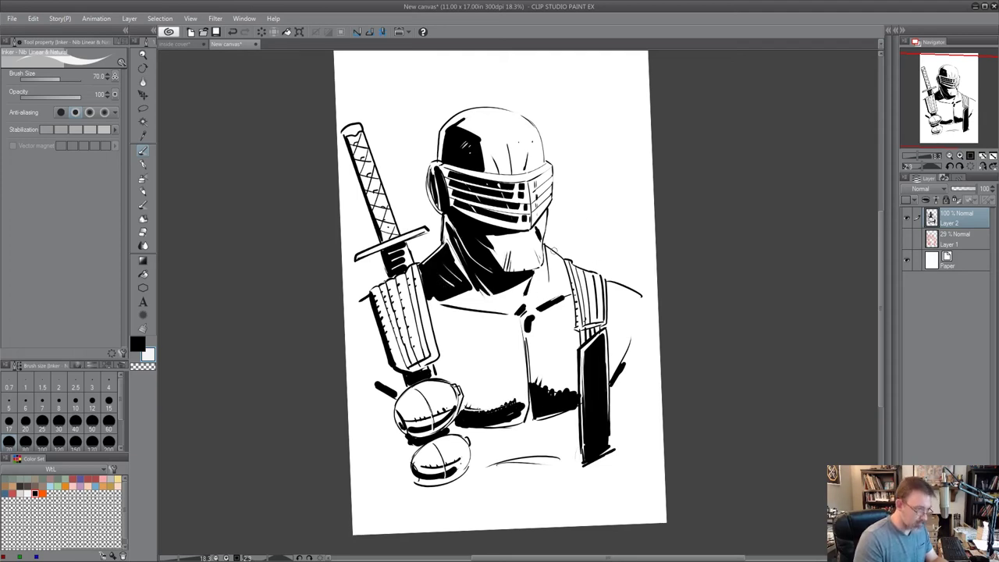
- Scatter small black specks over the helmet, both chest muscles and the space beside each arm with the size 70 inking brush
{"action": "key", "text": "e"}
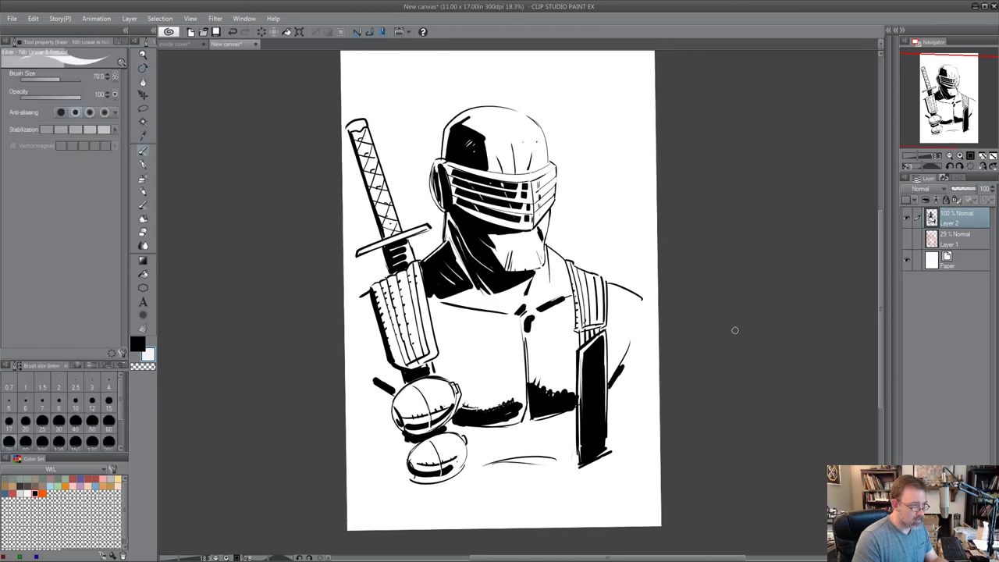
{"action": "key", "text": "h"}
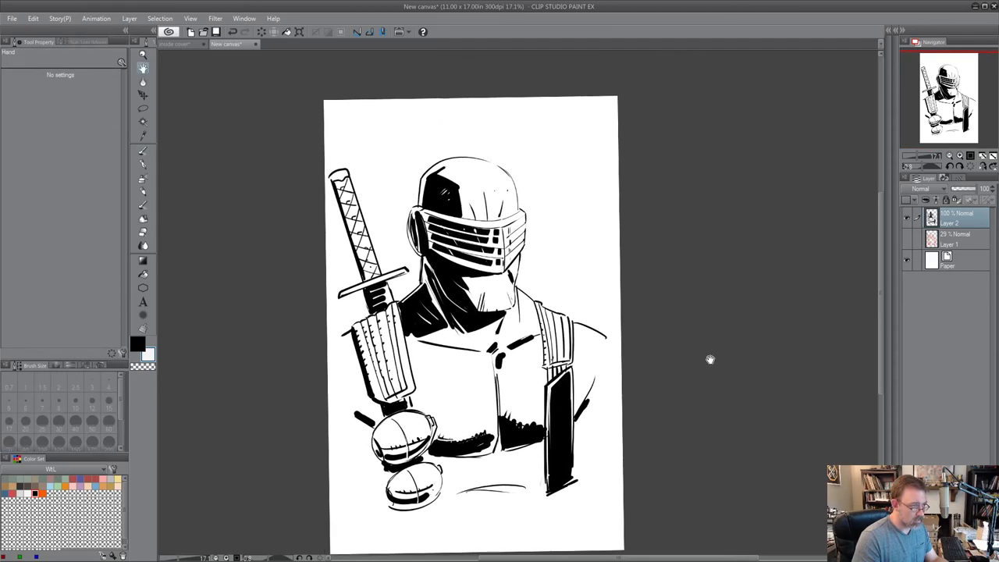
{"action": "scroll", "coordinate": [709, 359], "scroll_direction": "up", "scroll_amount": 3}
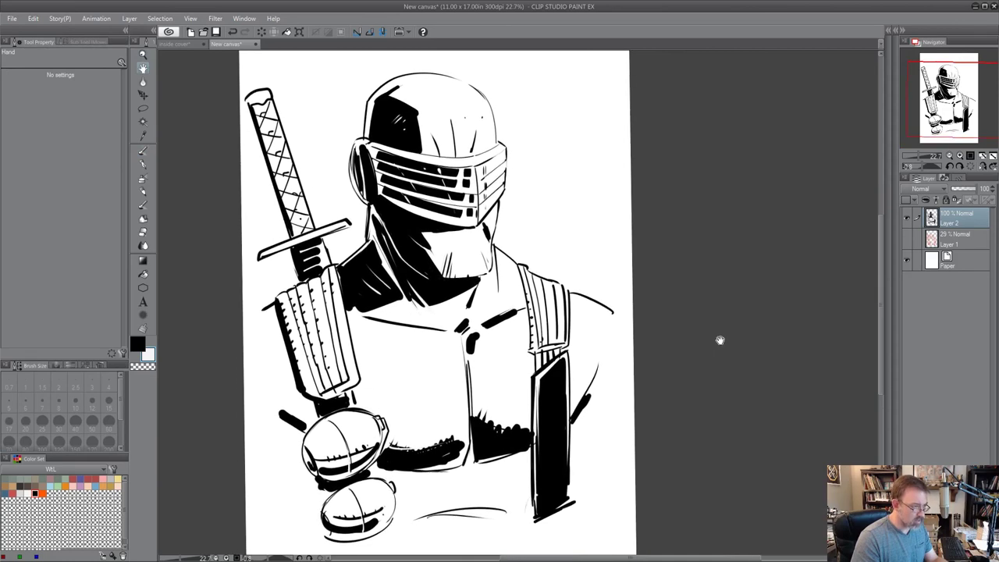
{"action": "key", "text": "p"}
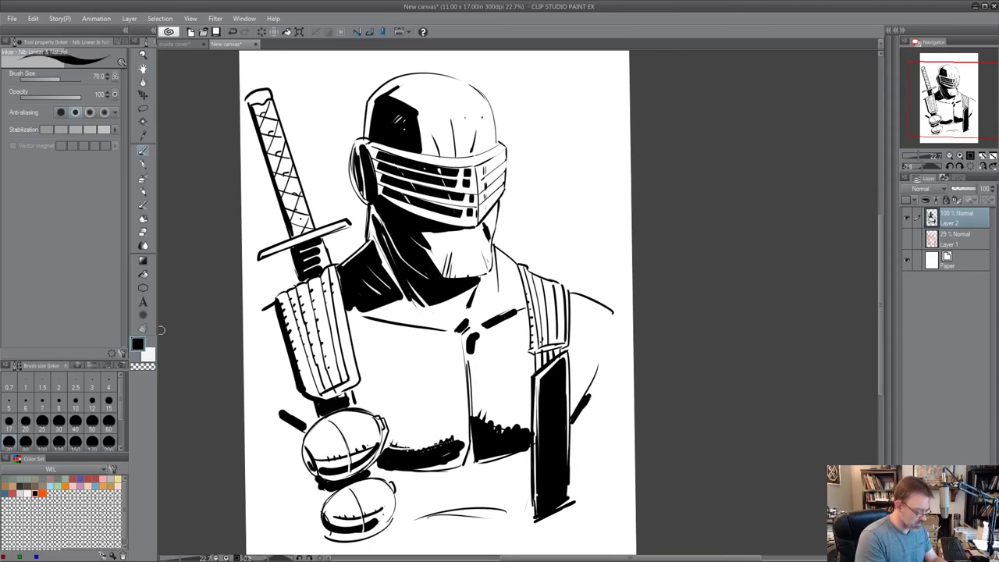
{"action": "left_click", "coordinate": [515, 331]}
{"action": "left_click", "coordinate": [586, 325]}
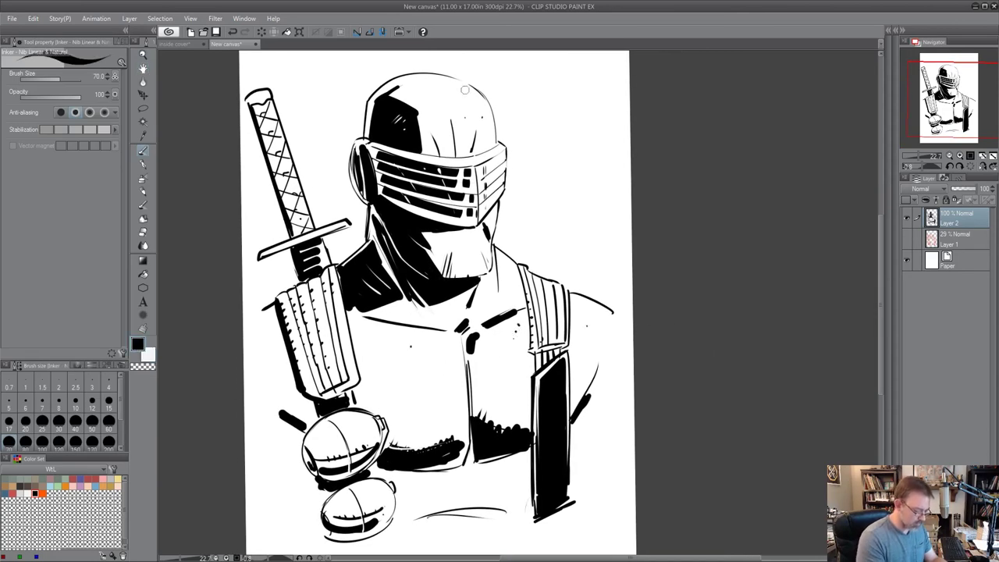
{"action": "left_click", "coordinate": [461, 97]}
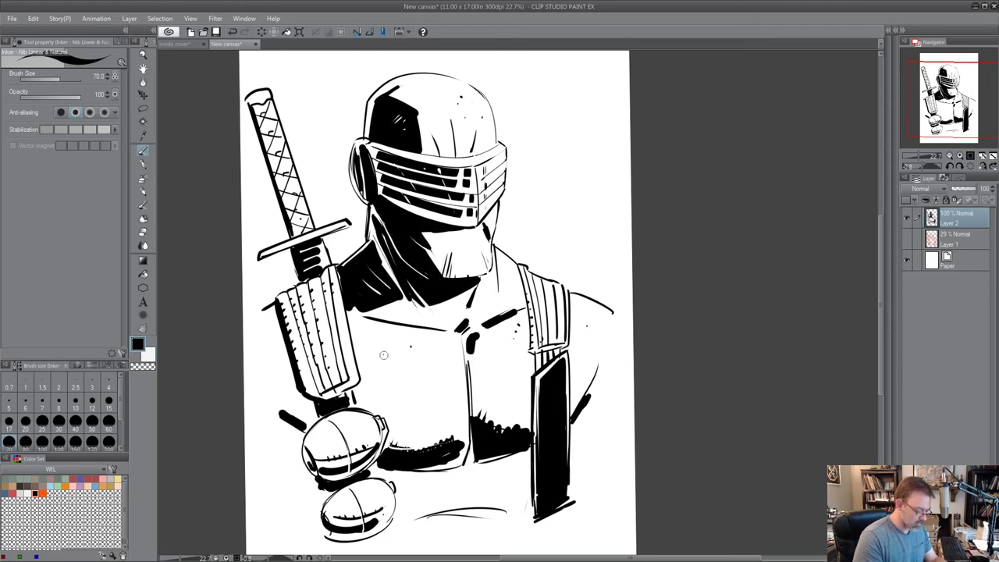
{"action": "left_click", "coordinate": [383, 360]}
{"action": "left_click", "coordinate": [390, 365]}
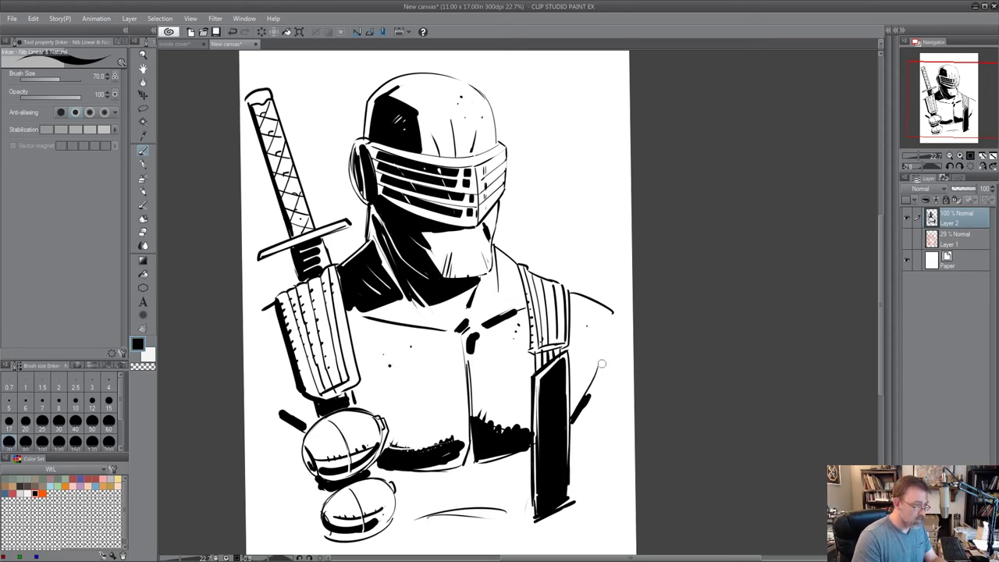
{"action": "left_click", "coordinate": [602, 364]}
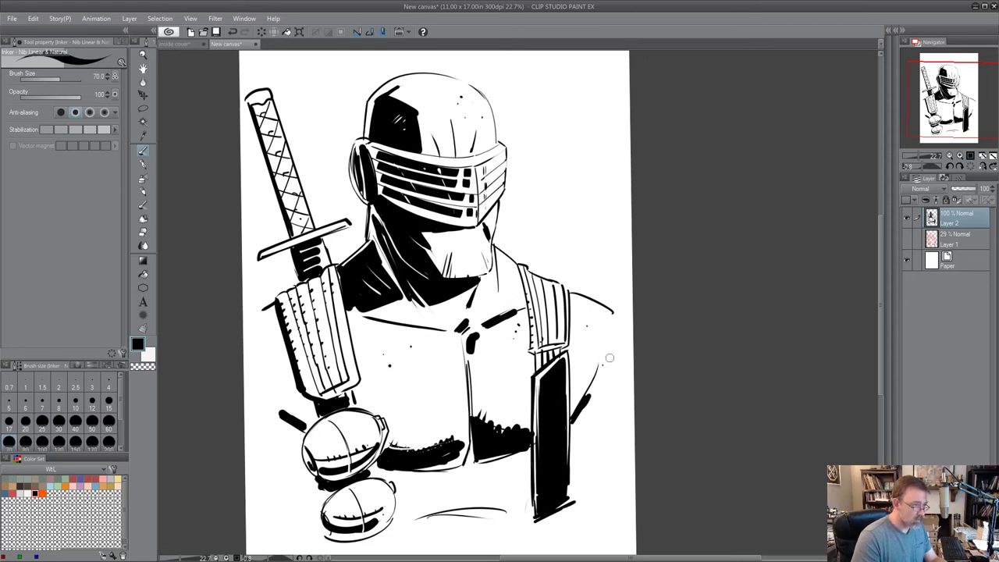
{"action": "left_click", "coordinate": [272, 342]}
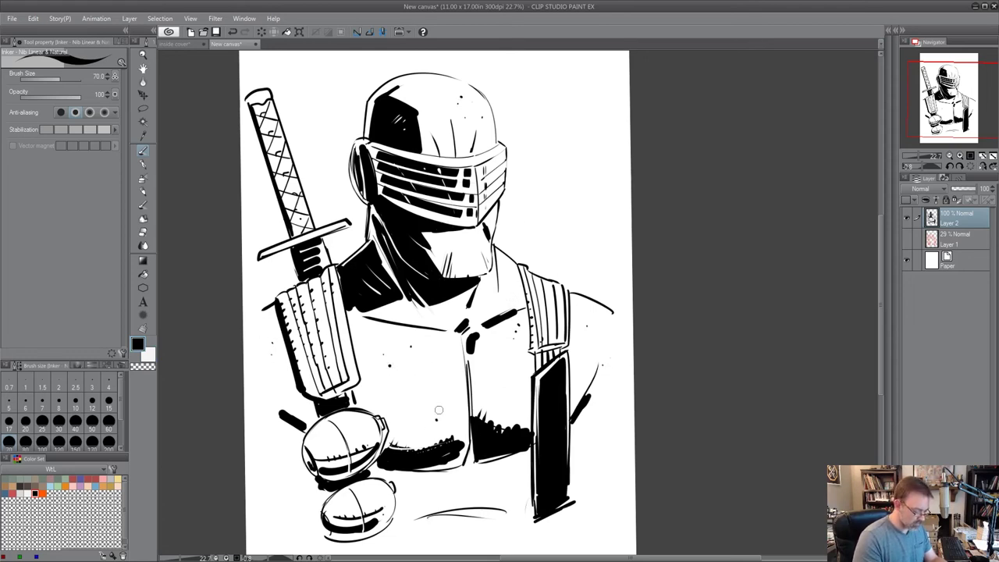
{"action": "left_click", "coordinate": [436, 420]}
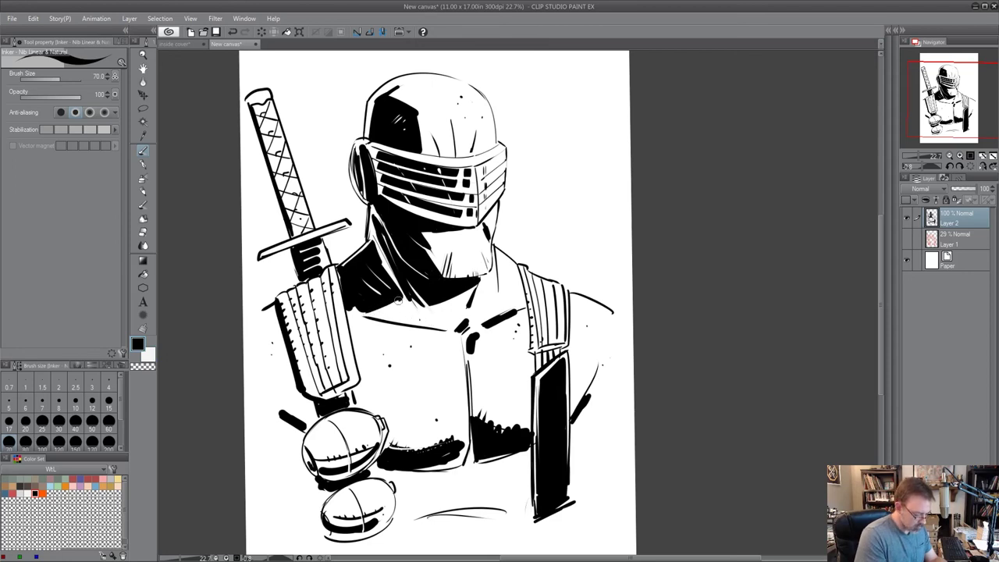
- Hatch short black strokes along the lower edge of the neck and shoulder shadows above the collarbone line
{"action": "left_click_drag", "start_coordinate": [387, 304], "coordinate": [406, 316]}
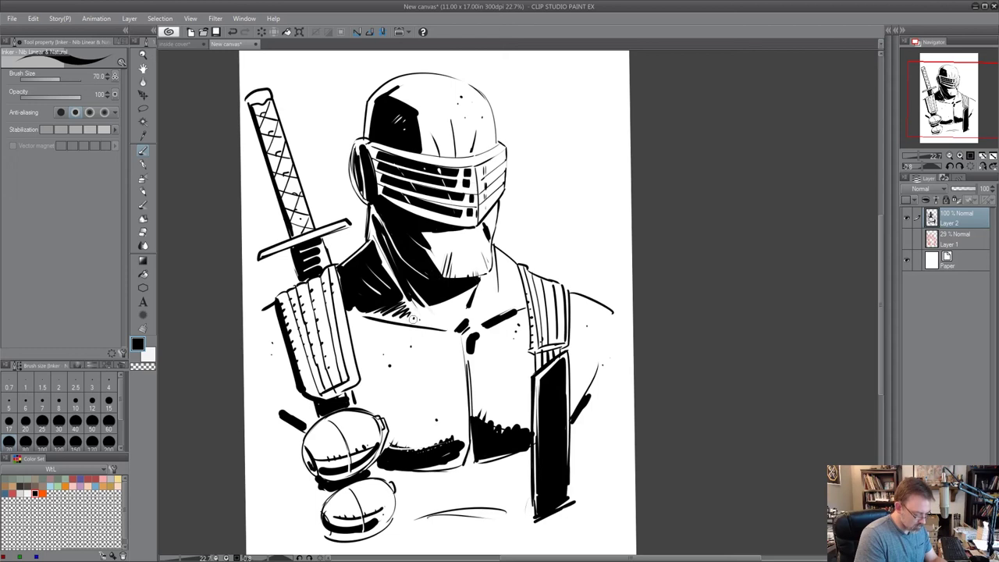
{"action": "left_click_drag", "start_coordinate": [449, 301], "coordinate": [433, 312]}
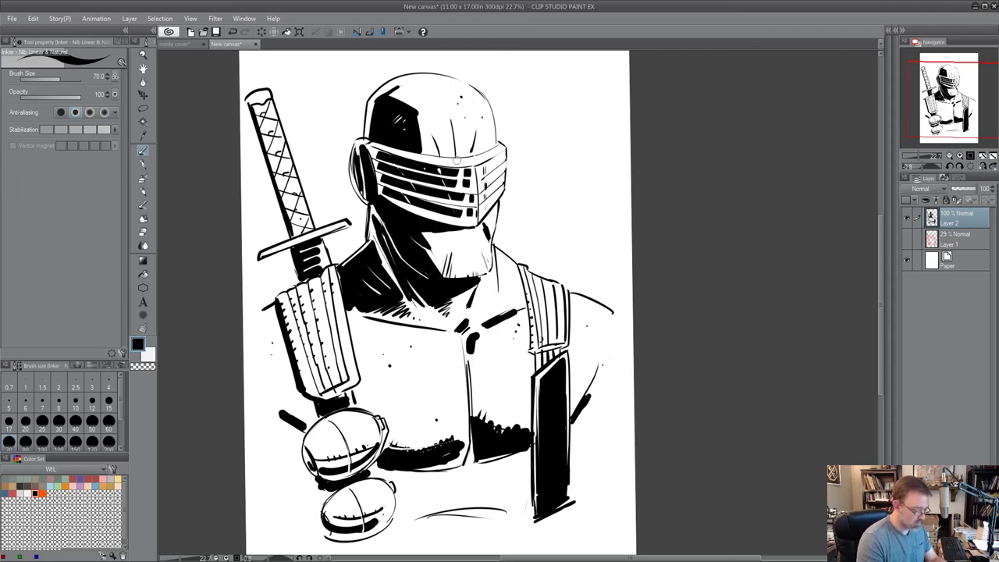
{"action": "mouse_move", "coordinate": [413, 111]}
{"action": "left_mouse_down"}
{"action": "mouse_move", "coordinate": [425, 153]}
{"action": "mouse_move", "coordinate": [441, 155]}
{"action": "left_mouse_up"}
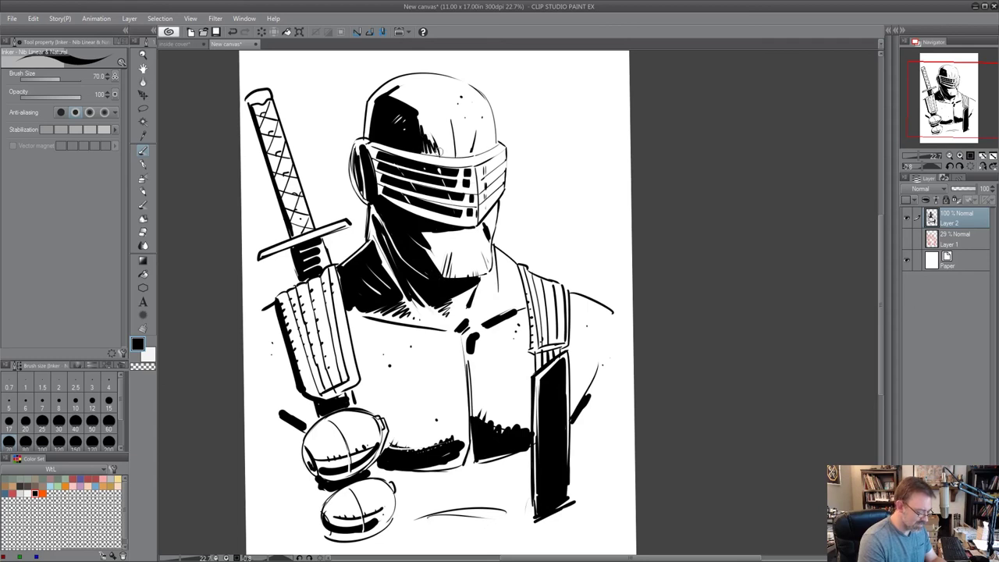
{"action": "key", "text": "ctrl+z"}
{"action": "key", "text": "ctrl+z"}
{"action": "key", "text": "ctrl+z"}
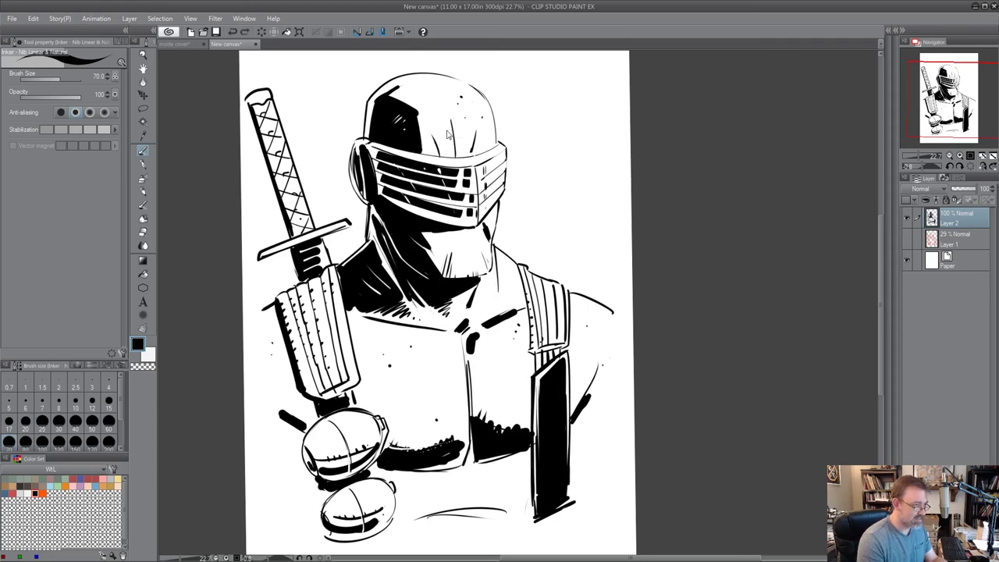
- Feather the front edge of the helmet's shadow with black hatching down to the visor and across the forehead lines
{"action": "mouse_move", "coordinate": [414, 114]}
{"action": "left_mouse_down"}
{"action": "mouse_move", "coordinate": [423, 150]}
{"action": "mouse_move", "coordinate": [439, 160]}
{"action": "left_mouse_up"}
{"action": "left_click_drag", "start_coordinate": [437, 146], "coordinate": [454, 160]}
{"action": "left_click_drag", "start_coordinate": [450, 140], "coordinate": [458, 148]}
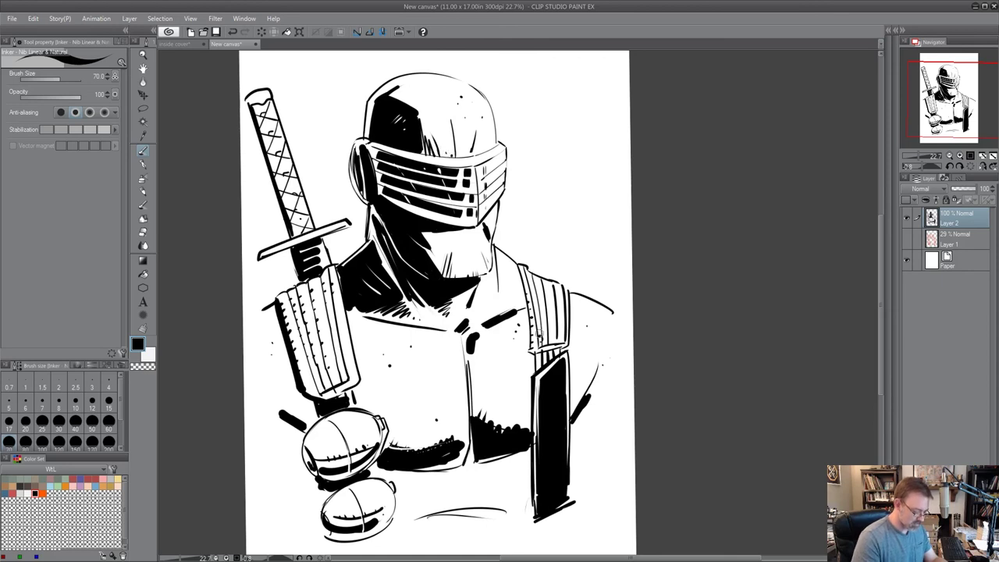
- Add rows of short black stitch marks along the ribs of the far shoulder strap
{"action": "left_click", "coordinate": [534, 305]}
{"action": "left_click", "coordinate": [532, 300]}
{"action": "left_click", "coordinate": [531, 294]}
{"action": "left_click", "coordinate": [530, 288]}
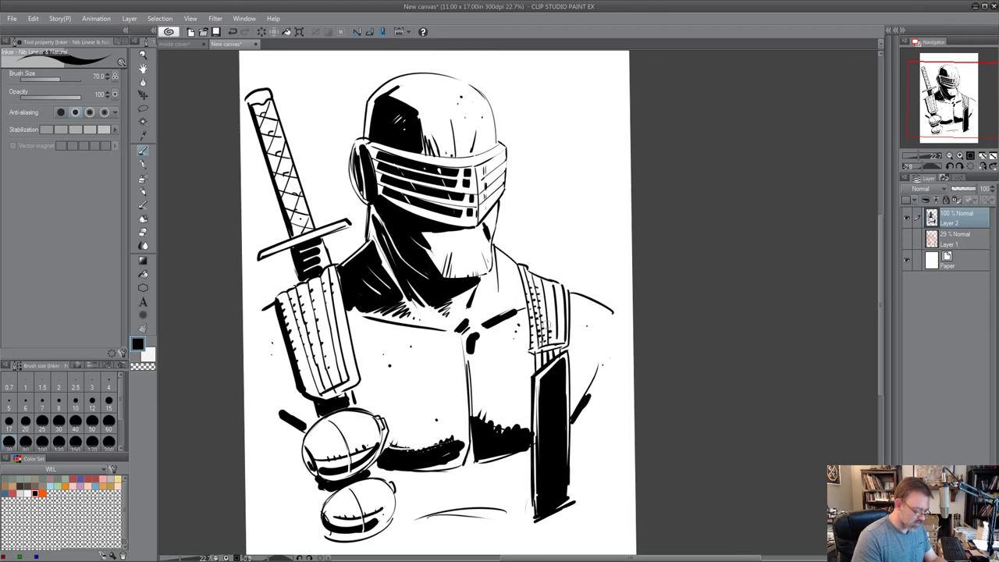
{"action": "left_click_drag", "start_coordinate": [547, 320], "coordinate": [548, 327]}
{"action": "left_click_drag", "start_coordinate": [548, 307], "coordinate": [549, 315]}
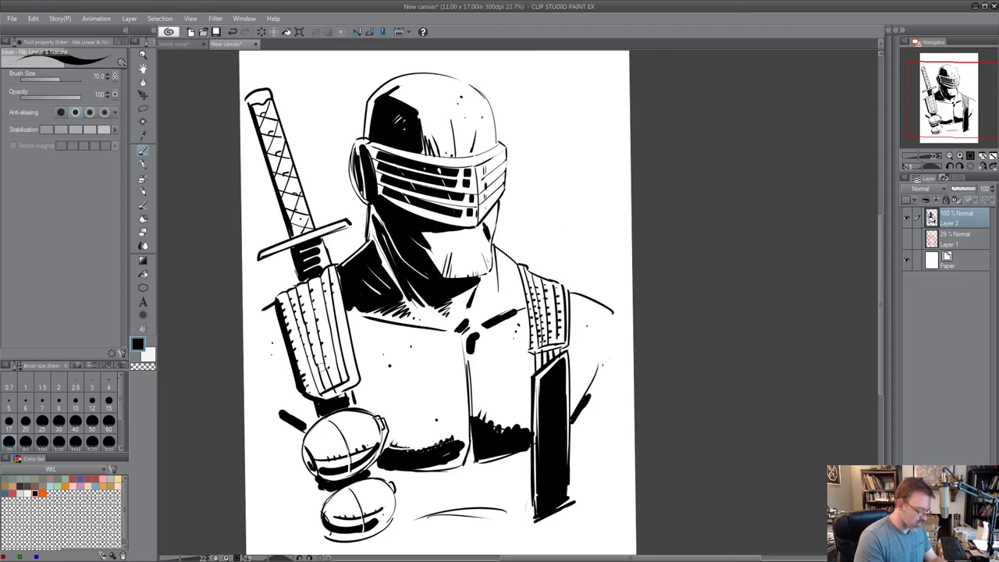
- Add black shading strokes across the knuckles of both fists and darken the wrap segments along the sword's grip
{"action": "left_click_drag", "start_coordinate": [320, 462], "coordinate": [365, 454]}
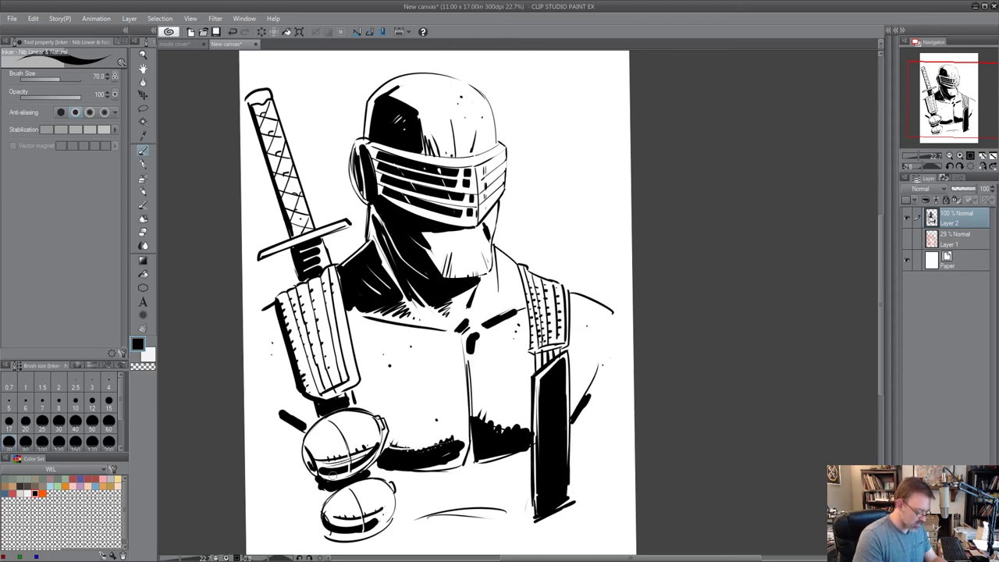
{"action": "left_click_drag", "start_coordinate": [336, 517], "coordinate": [378, 512]}
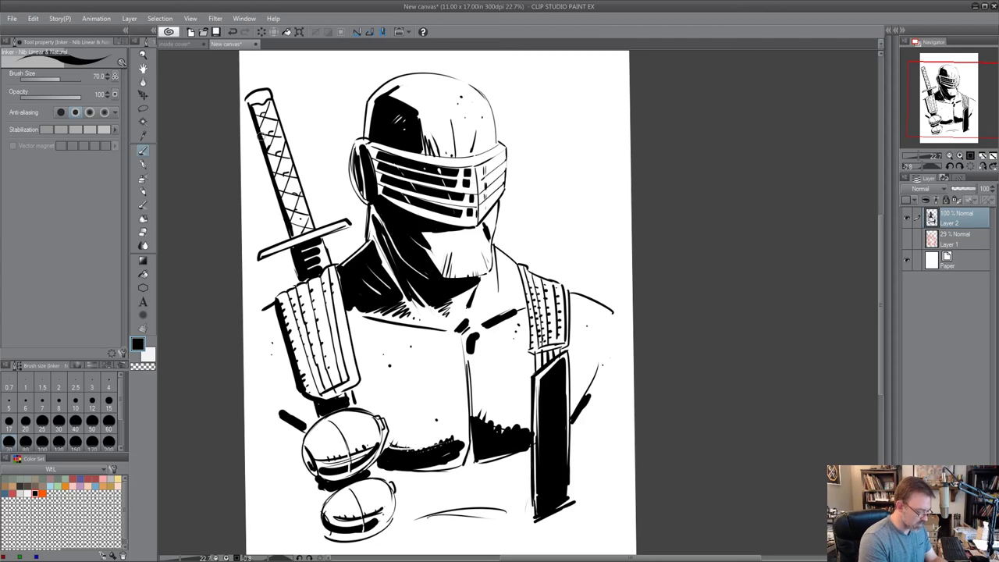
{"action": "left_click_drag", "start_coordinate": [268, 158], "coordinate": [287, 215]}
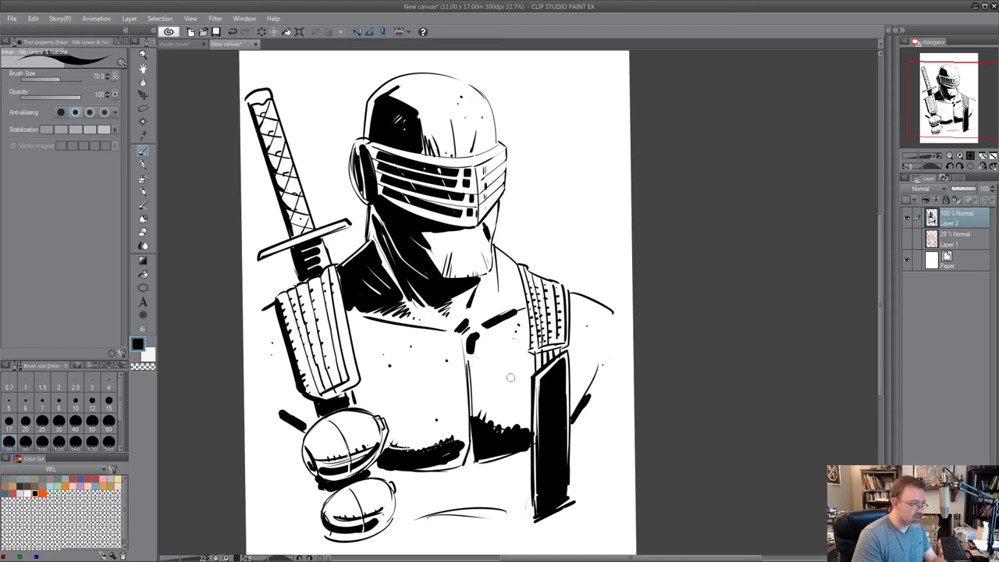
- Thicken the curved abdomen line below the chest and darken the inner lower corner of the far chest muscle's shadow
{"action": "left_click_drag", "start_coordinate": [411, 516], "coordinate": [505, 511]}
{"action": "left_click_drag", "start_coordinate": [482, 463], "coordinate": [470, 455]}
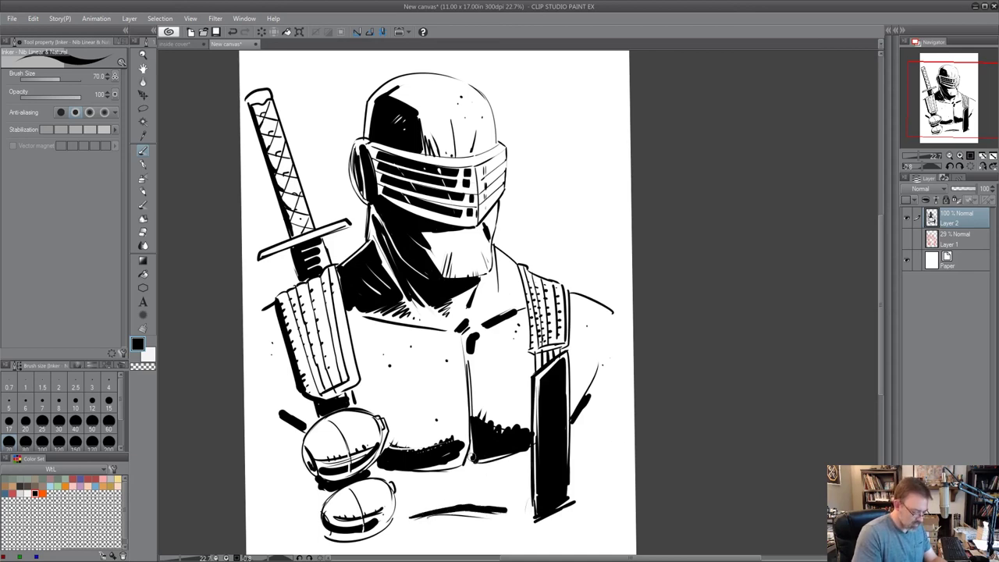
{"action": "key", "text": "r"}
{"action": "left_click_drag", "start_coordinate": [684, 379], "coordinate": [688, 387]}
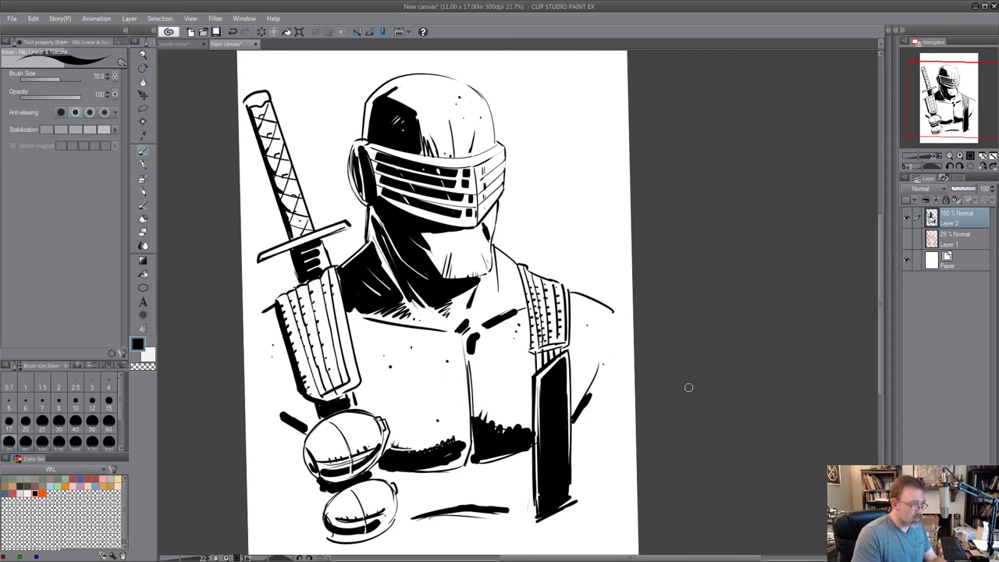
{"action": "key", "text": "r"}
{"action": "left_click_drag", "start_coordinate": [794, 349], "coordinate": [783, 352]}
{"action": "key", "text": "alt+space"}
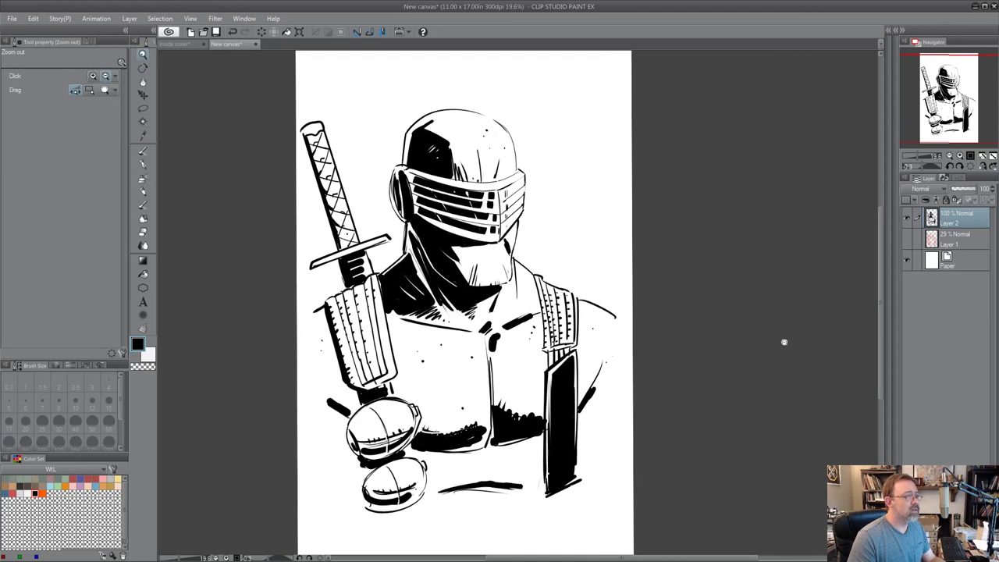